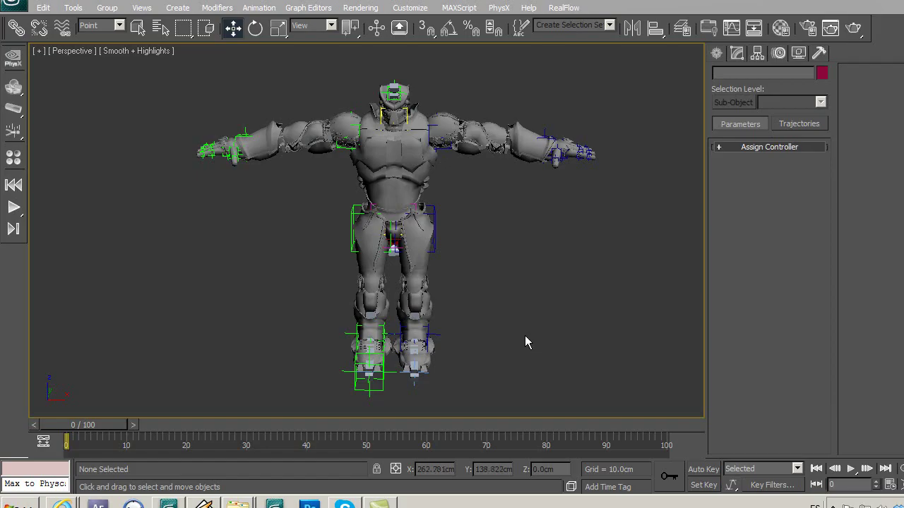
Move the Point07 helper to Z 100.363 cm, lifting the skinned body above the planted feet
mouse_move(523, 324)
middle_down()
mouse_move(535, 329)
mouse_move(501, 344)
mouse_move(488, 306)
middle_up()
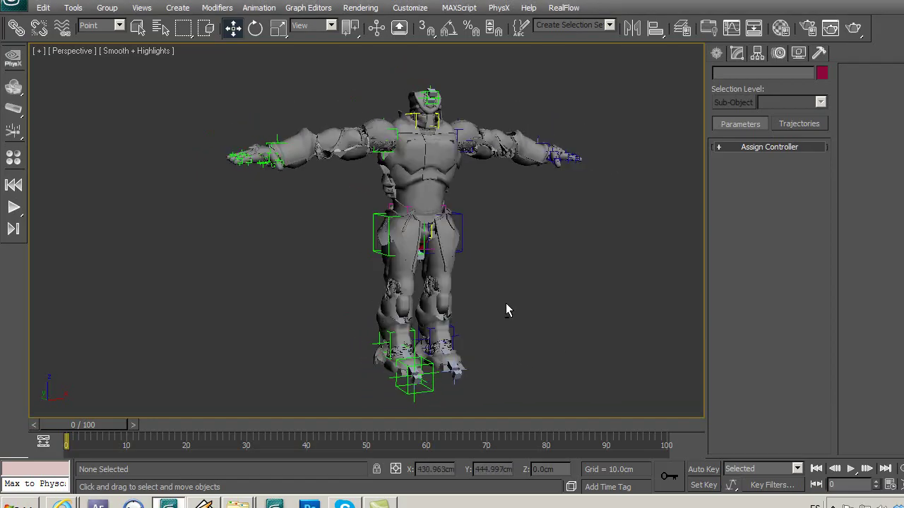
click(446, 205)
mouse_move(553, 331)
alt+middle_down()
mouse_move(577, 348)
mouse_move(557, 252)
alt+middle_up()
mouse_move(416, 148)
mouse_down()
mouse_move(430, 185)
mouse_move(445, 93)
mouse_move(461, 138)
mouse_move(467, 93)
mouse_up()
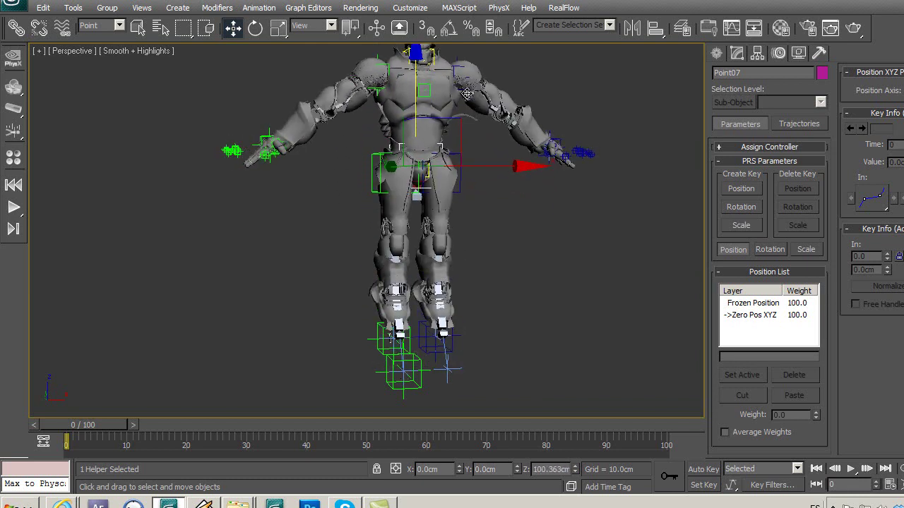
Set the selection filter to IK Chain Object and pull the left arm's IK goal down
middle_drag(274, 240, 282, 226)
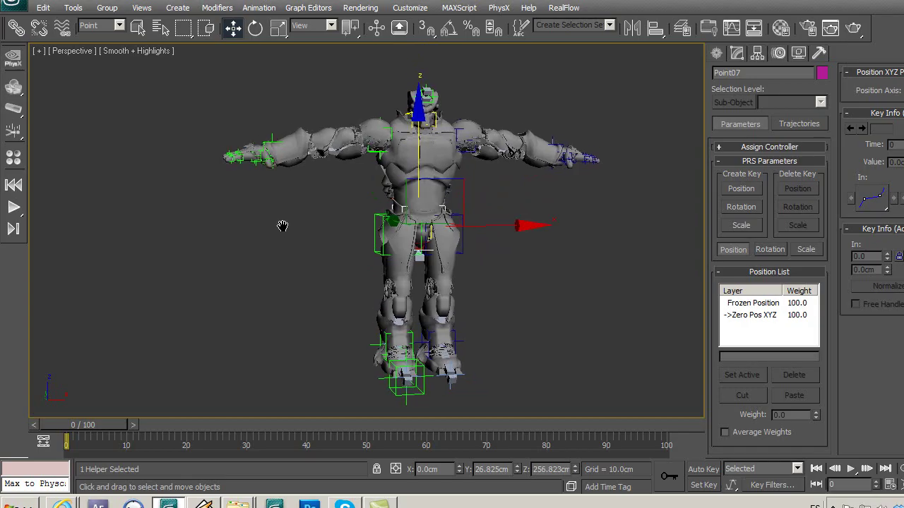
click(101, 26)
click(108, 148)
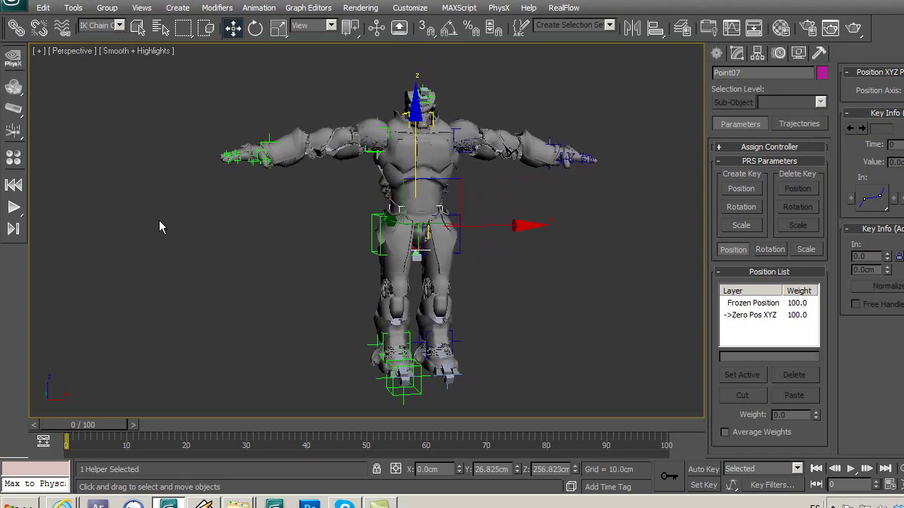
drag(317, 204, 317, 204)
mouse_move(321, 117)
mouse_down()
mouse_move(374, 155)
mouse_move(352, 133)
mouse_move(337, 73)
mouse_up()
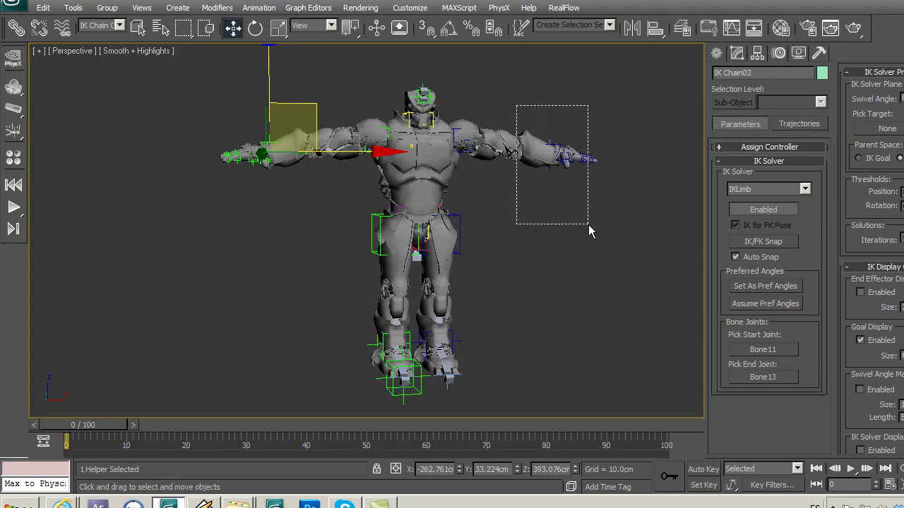
Drag the right arm's IK goal down and left, then deselect and return to a front view
drag(588, 225, 588, 224)
mouse_move(575, 127)
mouse_down()
mouse_move(538, 157)
mouse_move(566, 96)
mouse_up()
mouse_move(503, 213)
middle_down()
mouse_move(479, 269)
mouse_move(544, 272)
mouse_move(510, 276)
mouse_move(497, 208)
mouse_move(440, 226)
middle_up()
click(501, 225)
scroll(478, 201, up, 5)
scroll(477, 202, down, 3)
mouse_move(524, 277)
alt+middle_down()
mouse_move(554, 261)
mouse_move(530, 259)
mouse_move(534, 271)
mouse_move(523, 250)
mouse_move(531, 259)
mouse_move(460, 294)
mouse_move(365, 282)
mouse_move(441, 284)
mouse_move(470, 295)
mouse_move(444, 285)
mouse_move(446, 234)
alt+middle_up()
scroll(485, 258, up, 3)
scroll(446, 234, down, 5)
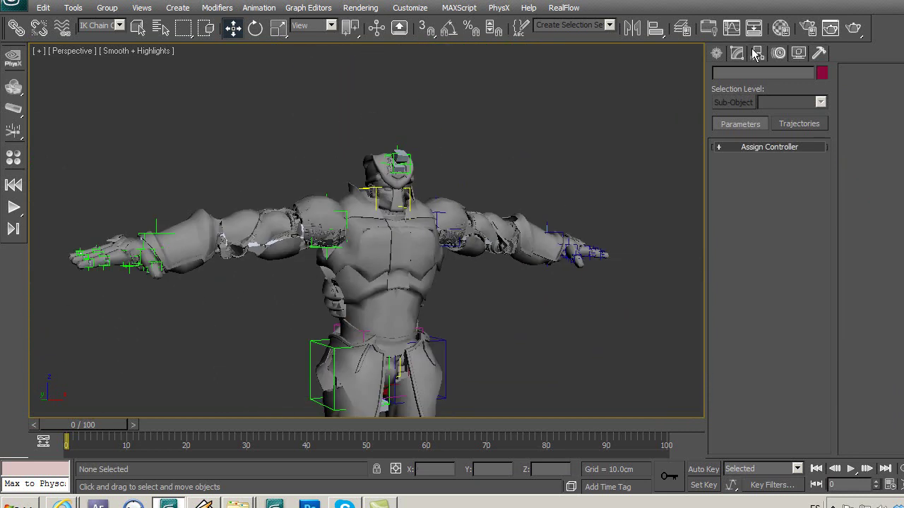
Hide the torzo, pierna1, pierna2, pie_1, pie_1a, pelviz and columna1 layers in the Layer Manager
click(682, 28)
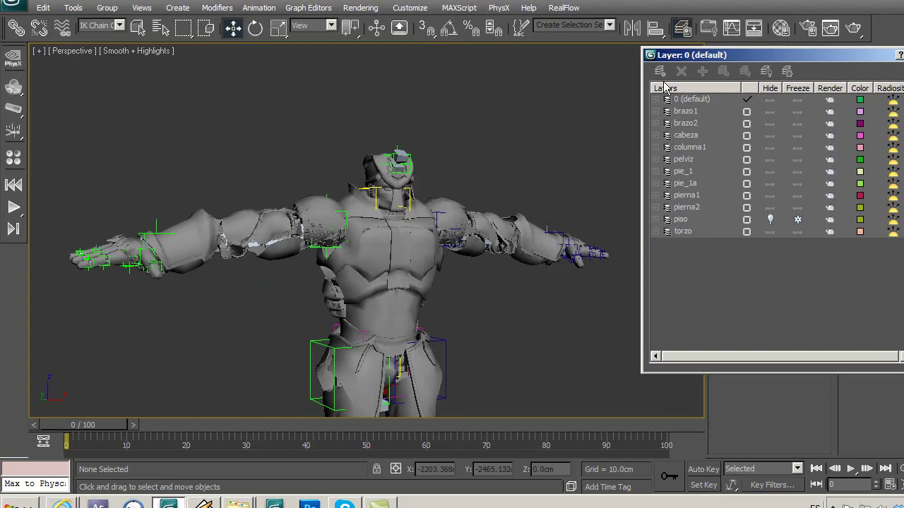
click(775, 233)
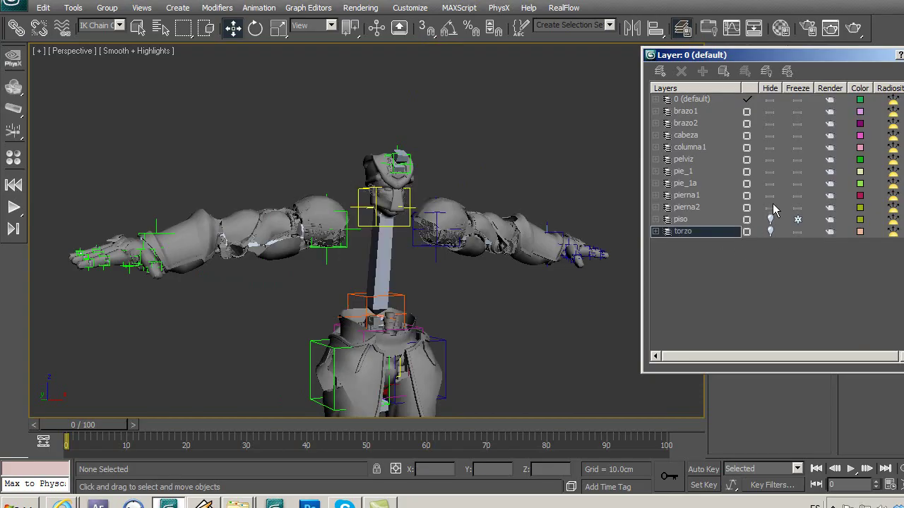
click(771, 208)
click(770, 196)
click(771, 184)
click(770, 172)
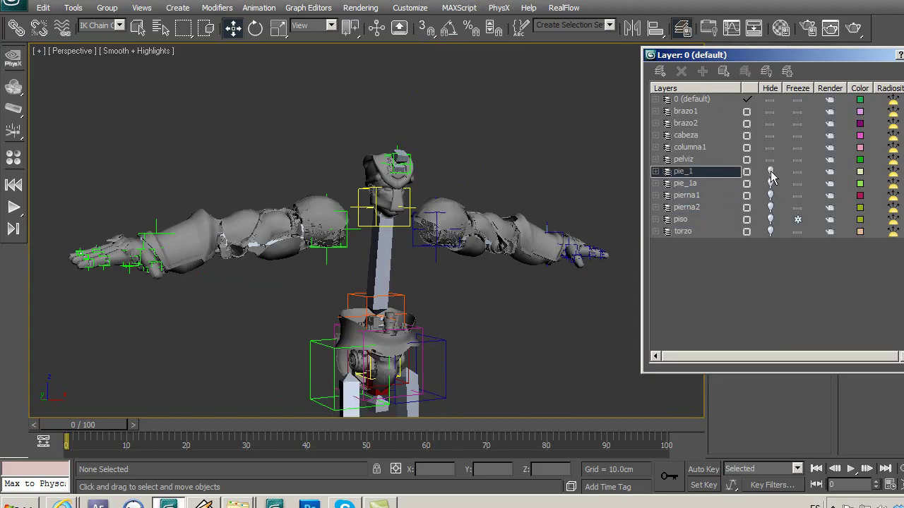
click(770, 160)
click(771, 148)
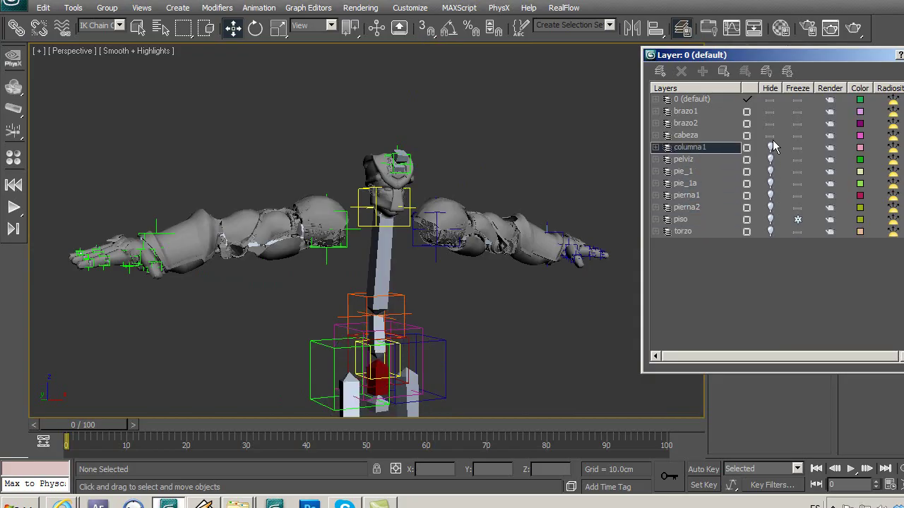
Hide the brazo1 and brazo2 arm layers, leaving the cabeza head layer visible
click(770, 135)
click(771, 136)
click(770, 124)
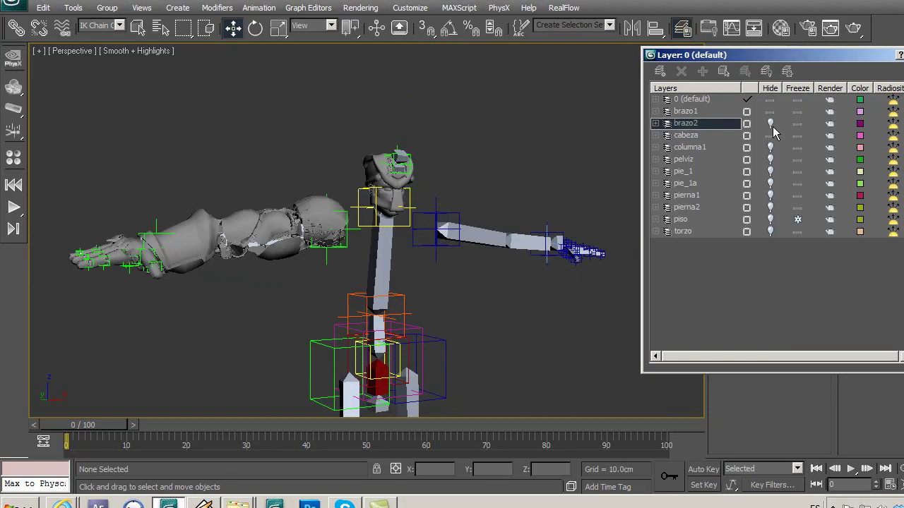
click(770, 111)
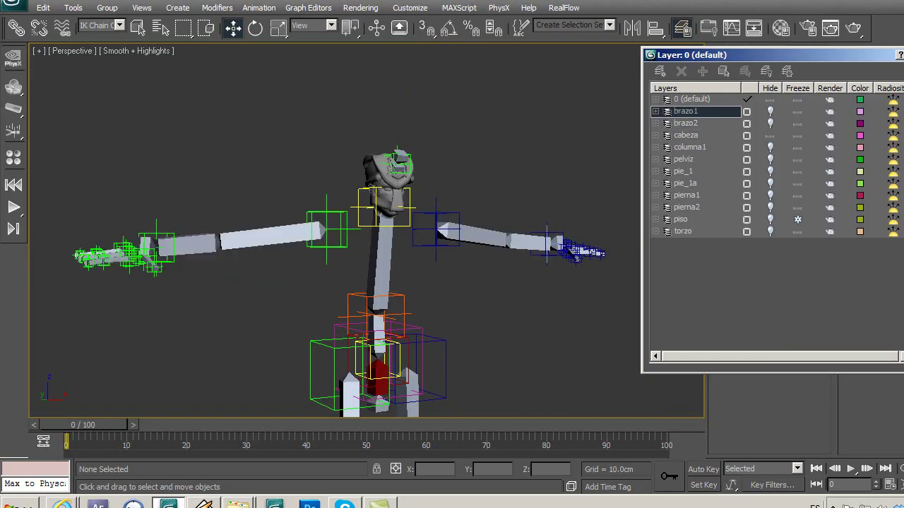
click(682, 27)
alt+middle_drag(507, 142, 549, 187)
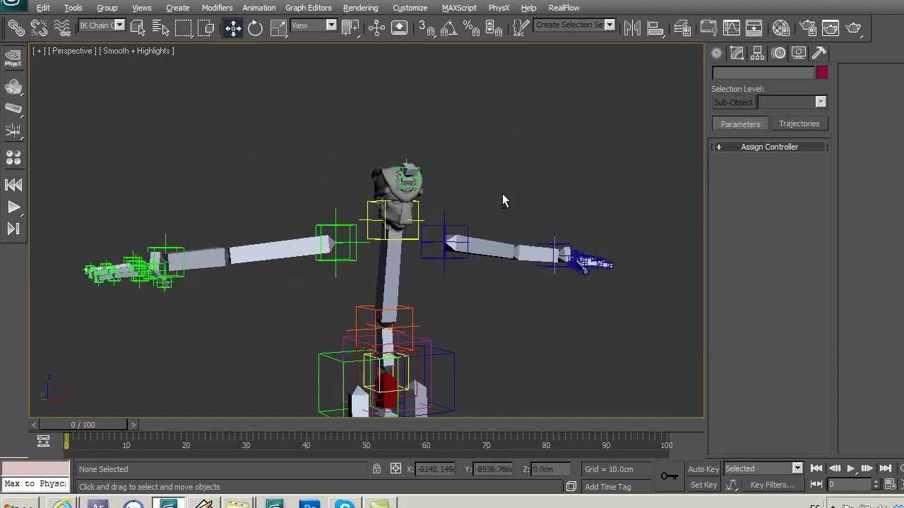
Turn on Edged Faces, reset the selection filter to All and select the head half cabesa la mitad
scroll(494, 205, up, 5)
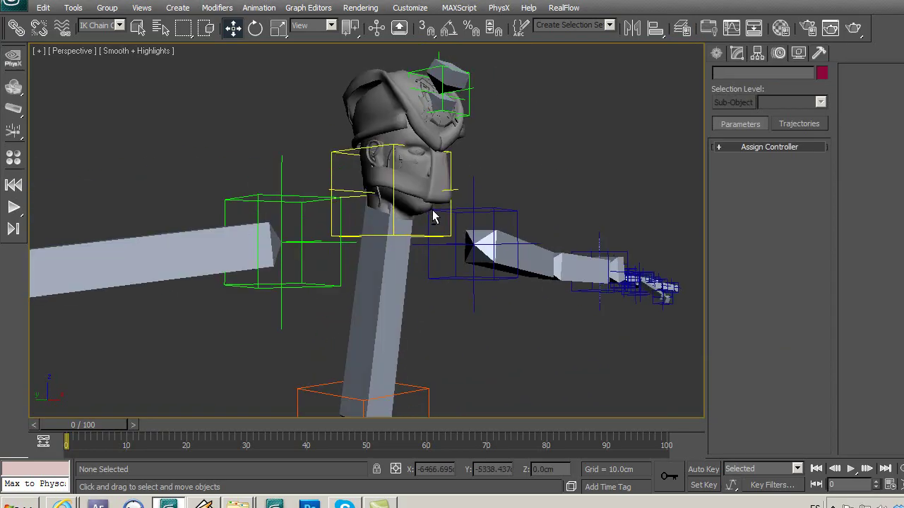
alt+middle_drag(447, 225, 423, 248)
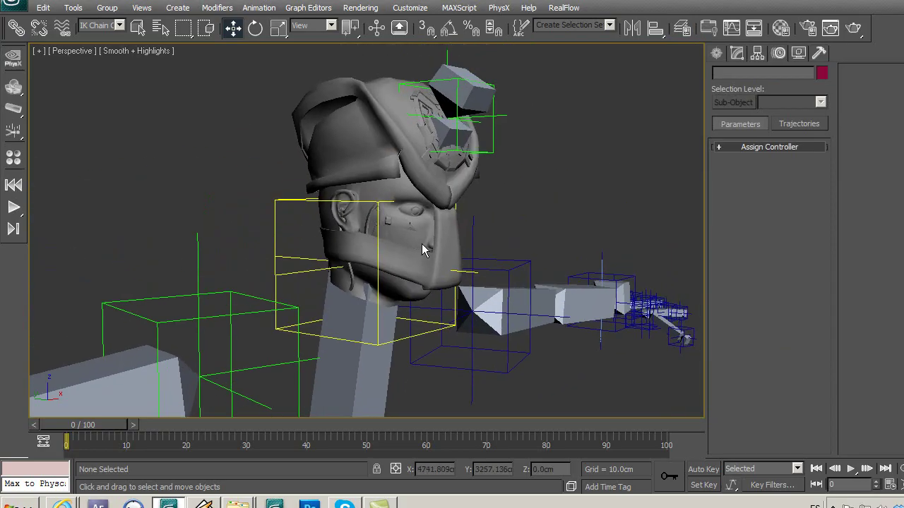
scroll(432, 244, down, 3)
scroll(431, 223, up, 3)
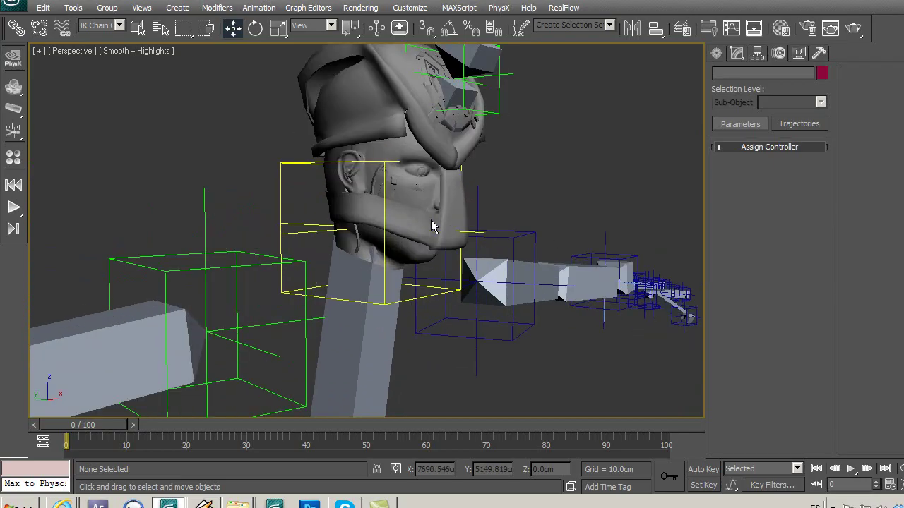
middle_drag(430, 220, 426, 216)
key(F4)
click(103, 26)
click(83, 37)
click(361, 233)
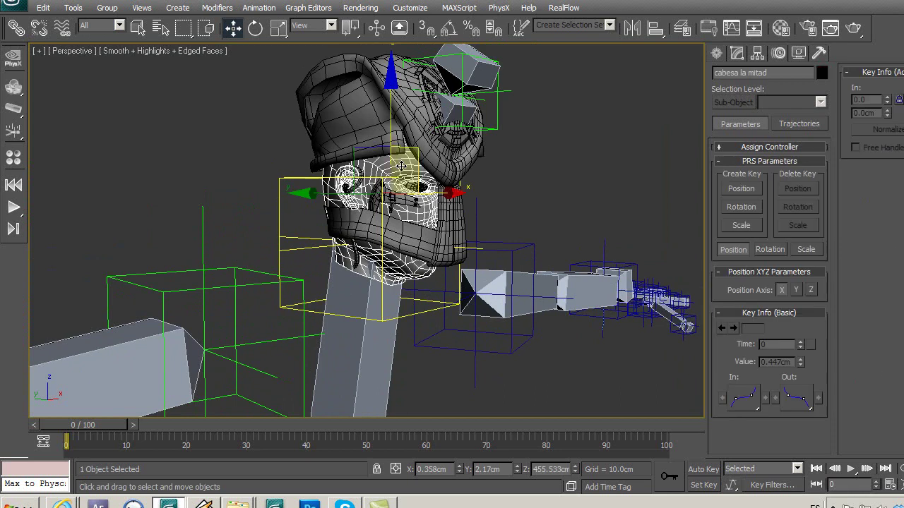
Switch the viewport to Wireframe and orbit around the head to see its inner helpers
scroll(492, 240, up, 2)
scroll(458, 243, up, 2)
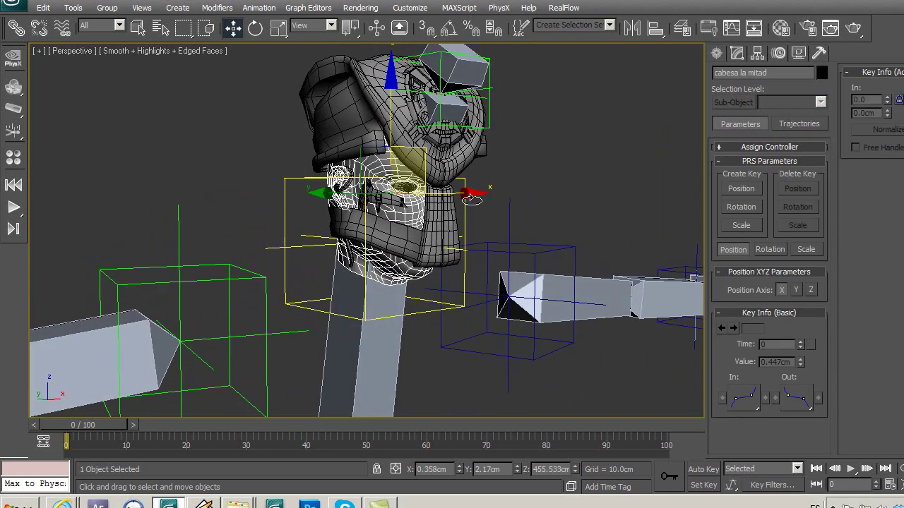
scroll(437, 248, up, 1)
scroll(430, 251, up, 1)
alt+middle_drag(430, 250, 439, 263)
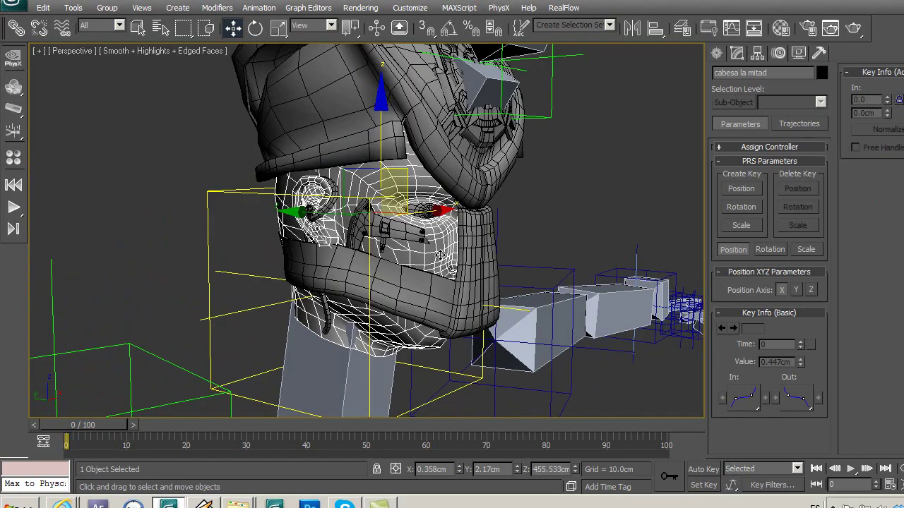
middle_drag(446, 348, 440, 166)
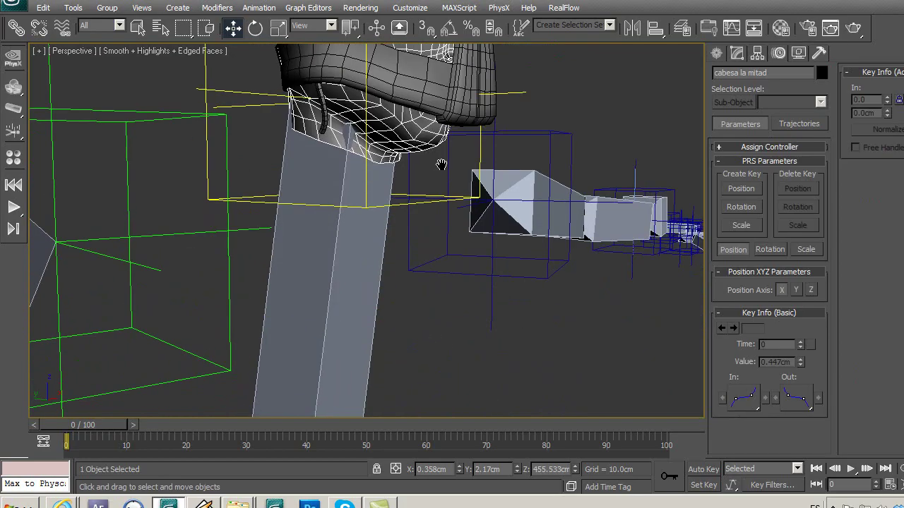
scroll(417, 286, down, 3)
scroll(417, 285, down, 2)
key(F3)
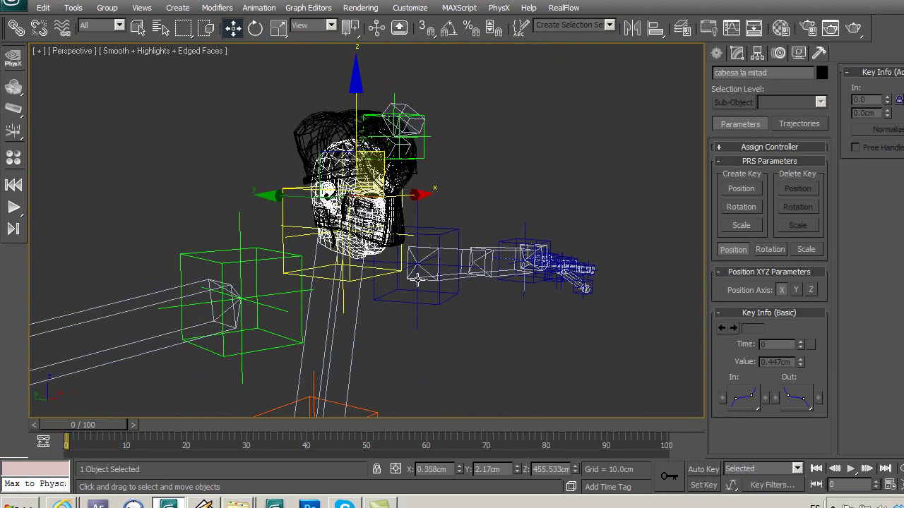
middle_drag(419, 281, 394, 297)
mouse_move(407, 251)
alt+middle_down()
mouse_move(442, 244)
mouse_move(428, 238)
mouse_move(439, 209)
alt+middle_up()
scroll(427, 237, up, 3)
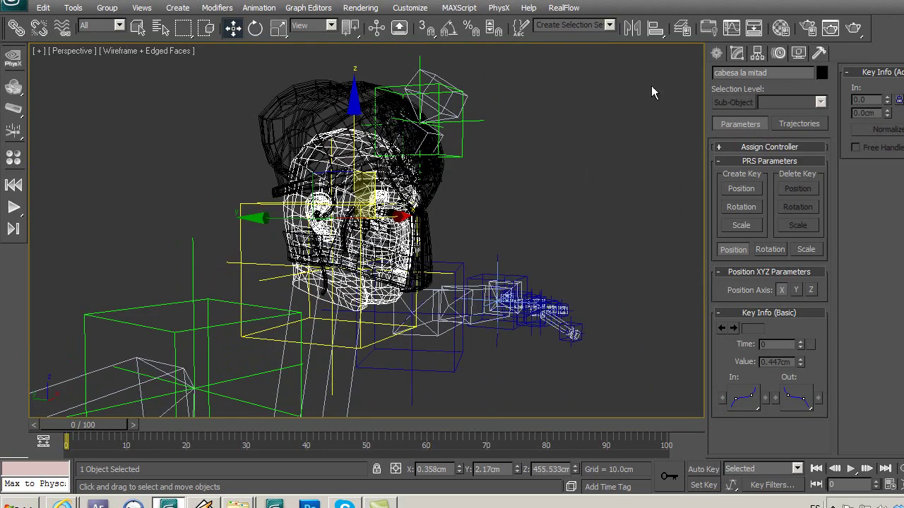
Find and select the Point09 head helper through Schematic View, then close the schematic
click(753, 28)
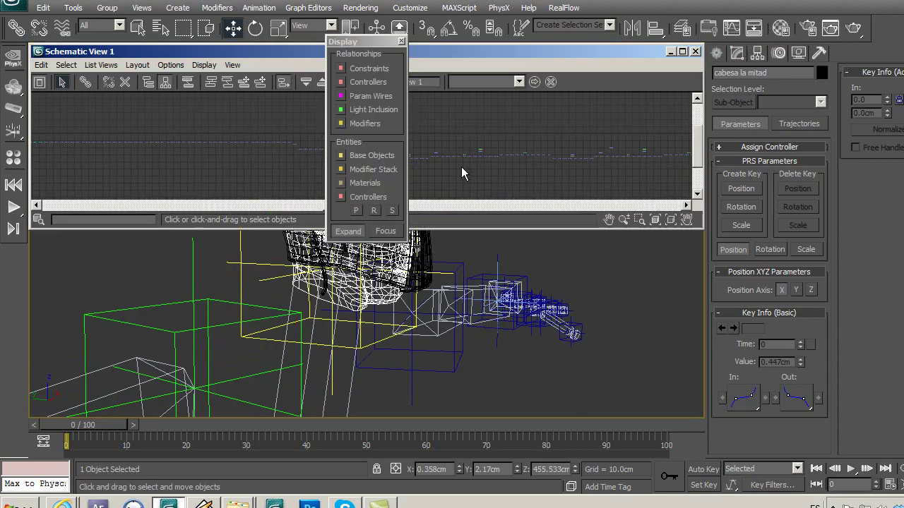
drag(393, 44, 206, 244)
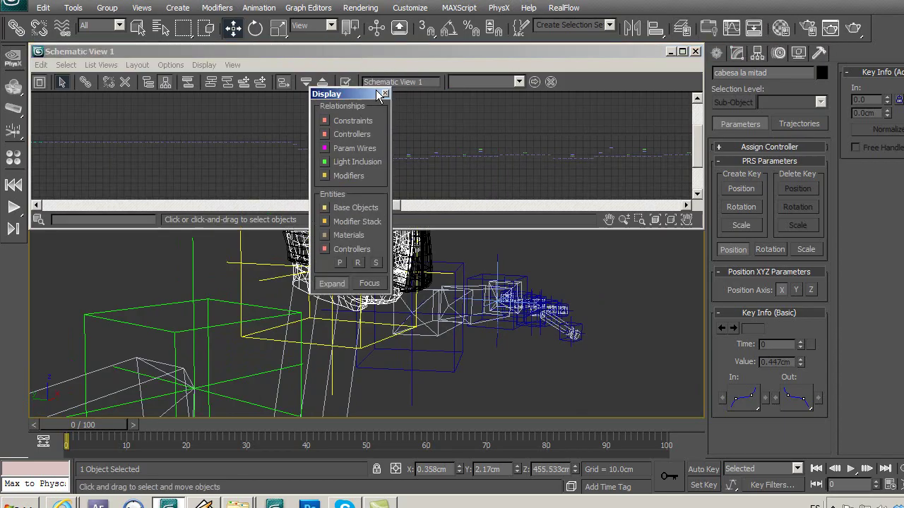
click(671, 221)
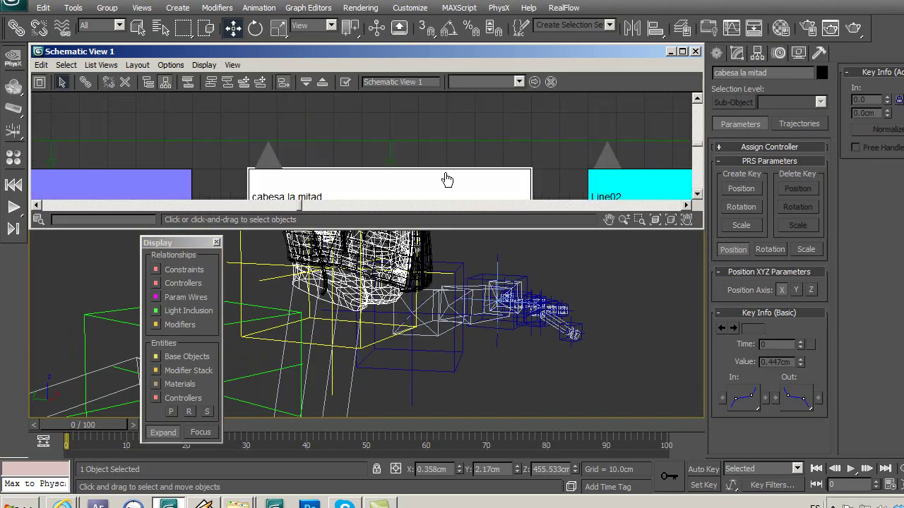
scroll(447, 180, down, 2)
scroll(478, 163, down, 2)
scroll(484, 172, down, 2)
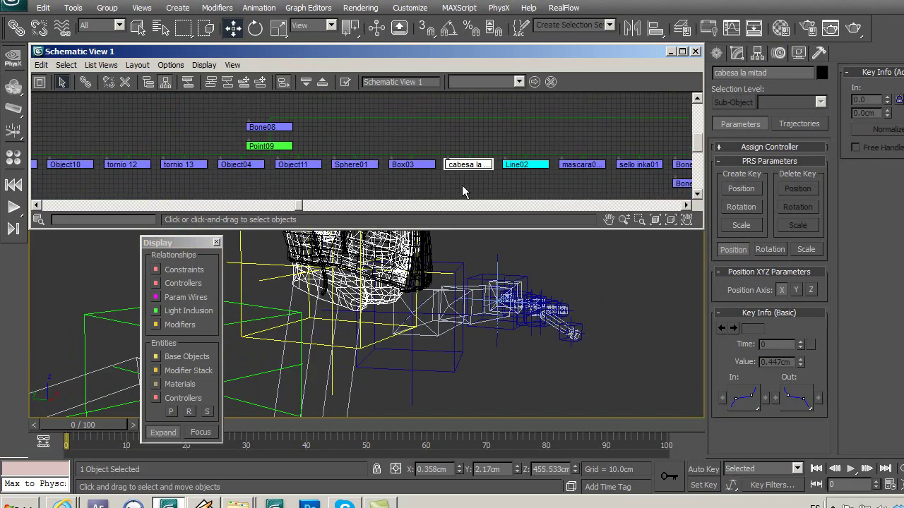
click(279, 146)
alt+middle_drag(459, 295, 487, 360)
mouse_move(470, 319)
alt+middle_down()
mouse_move(487, 310)
mouse_move(498, 284)
alt+middle_up()
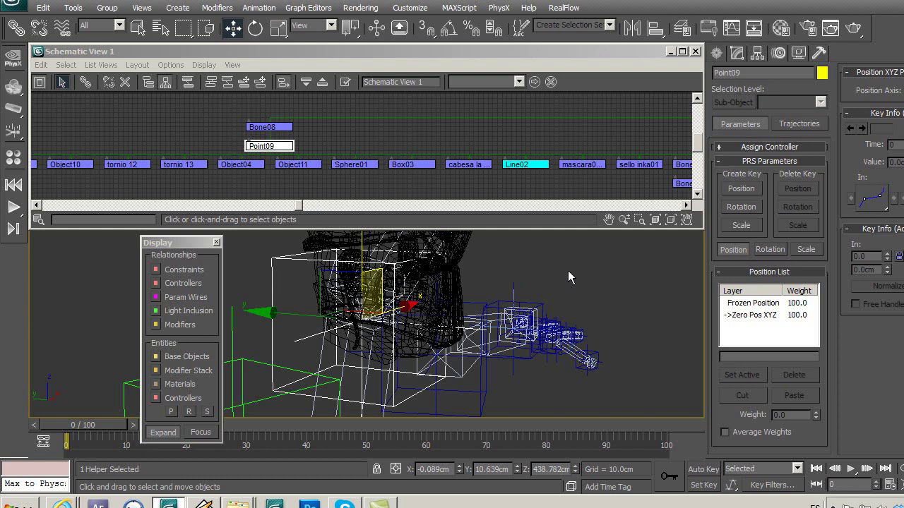
middle_drag(501, 302, 508, 304)
click(696, 51)
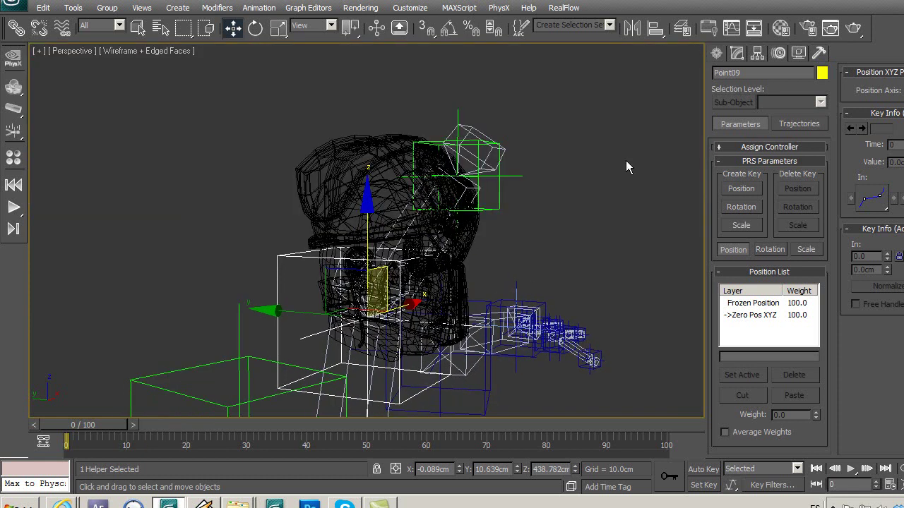
Select the head with its linked bones using the Bone filter and isolate them with Alt+Q
double_click(293, 183)
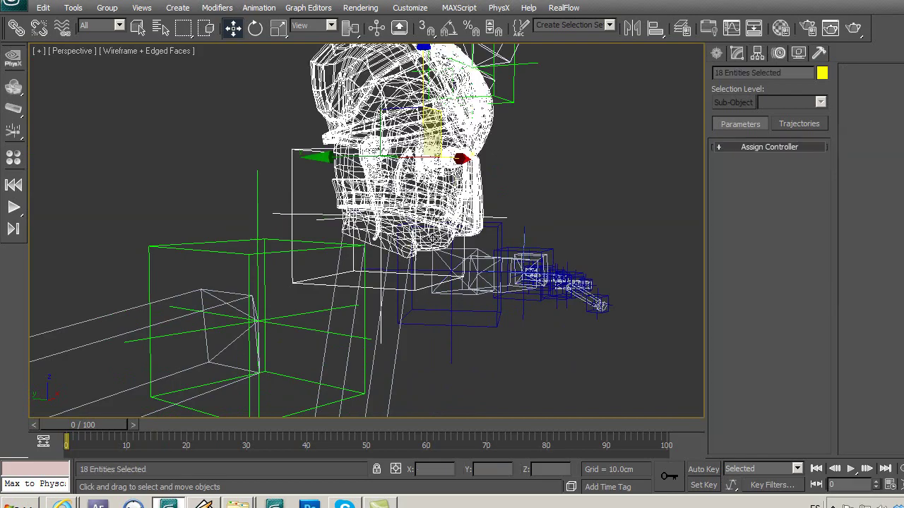
alt+middle_drag(456, 248, 376, 184)
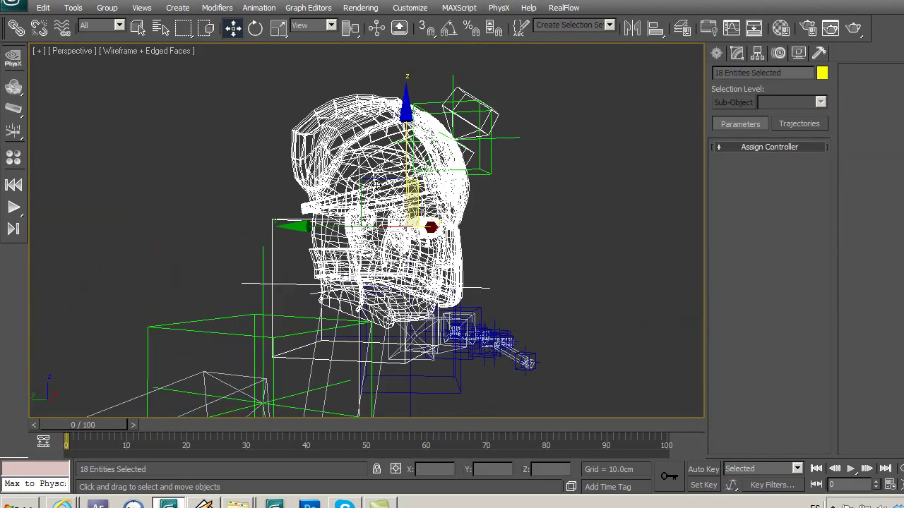
click(95, 26)
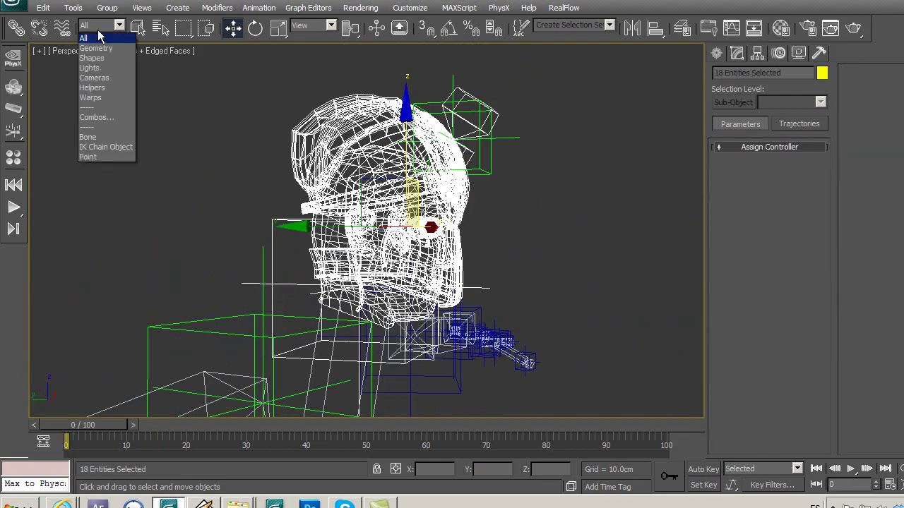
click(95, 136)
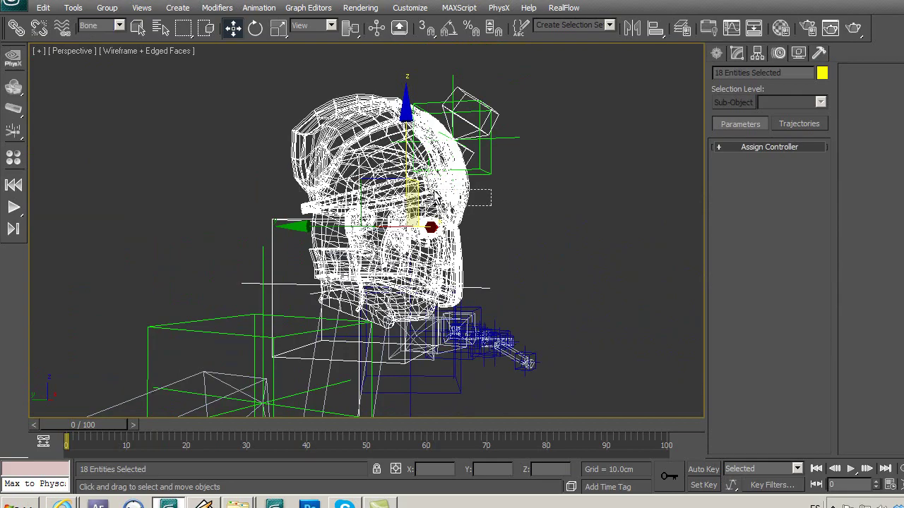
key(alt+q)
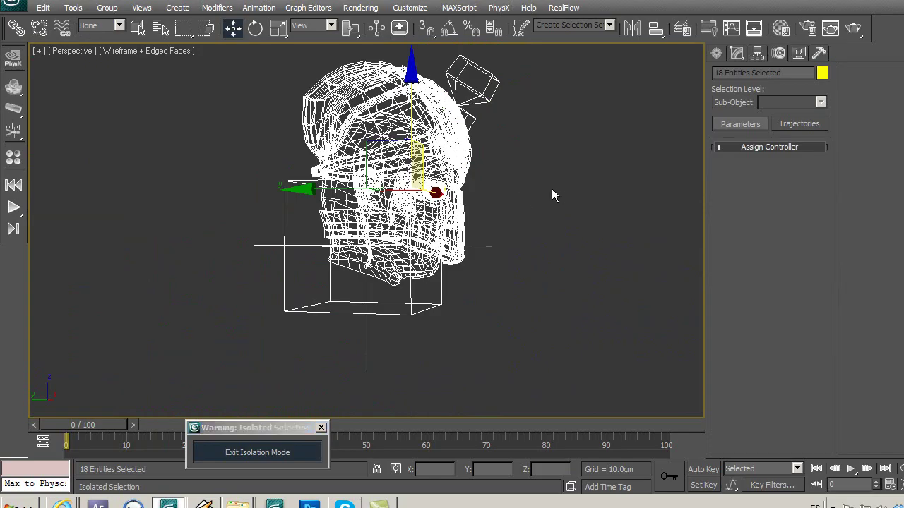
click(551, 189)
scroll(496, 233, up, 1)
scroll(500, 272, up, 1)
scroll(491, 269, up, 1)
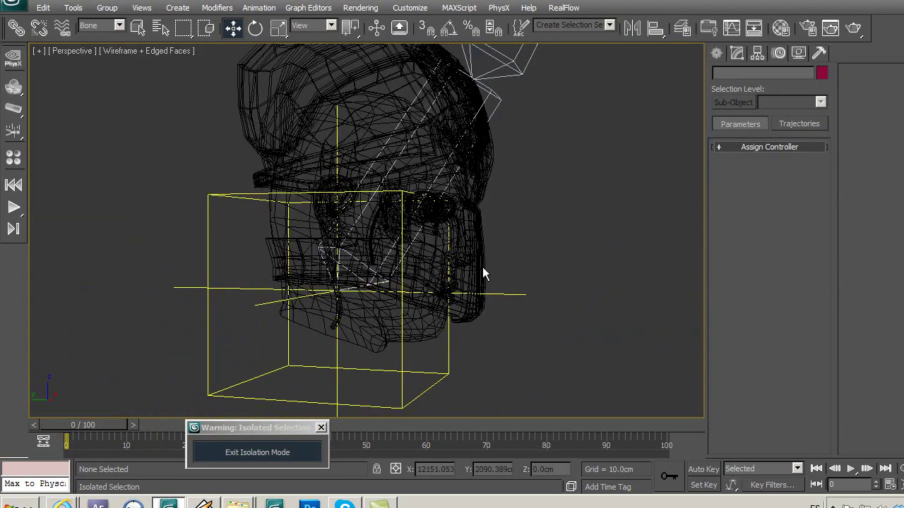
scroll(482, 268, down, 2)
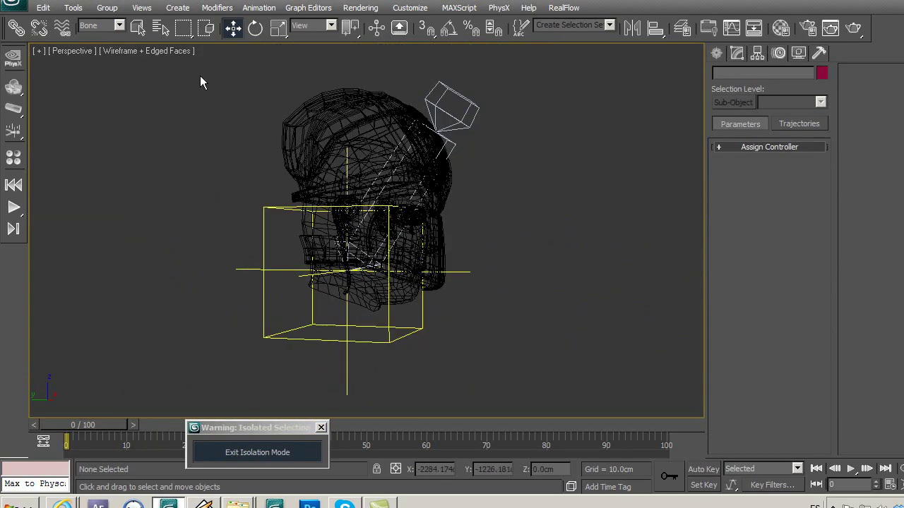
Reset the filter to All, select everything but the box pieces, and shade with edged faces
click(119, 26)
click(92, 35)
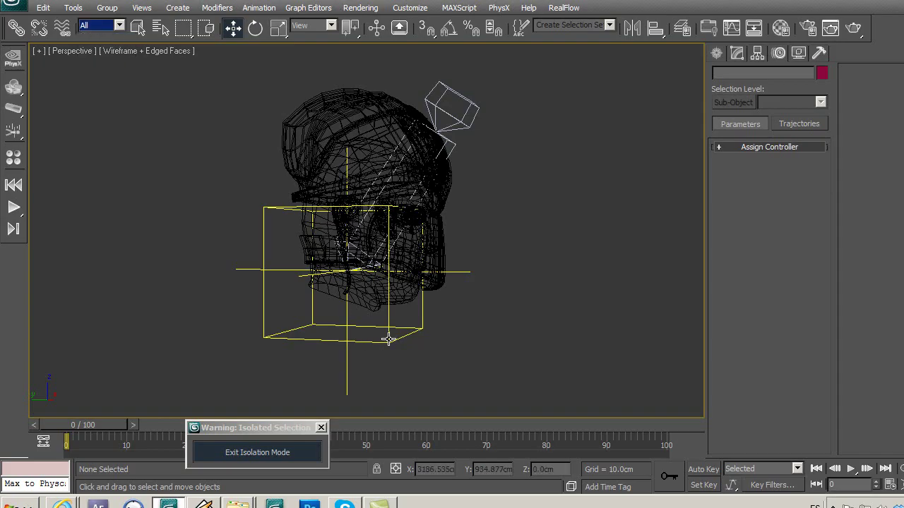
key(ctrl+a)
alt+click(390, 339)
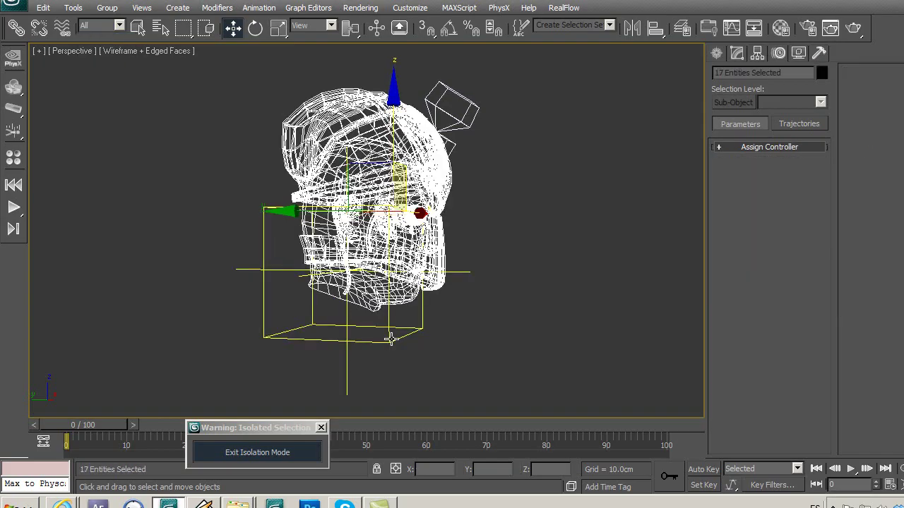
alt+middle_drag(452, 286, 488, 260)
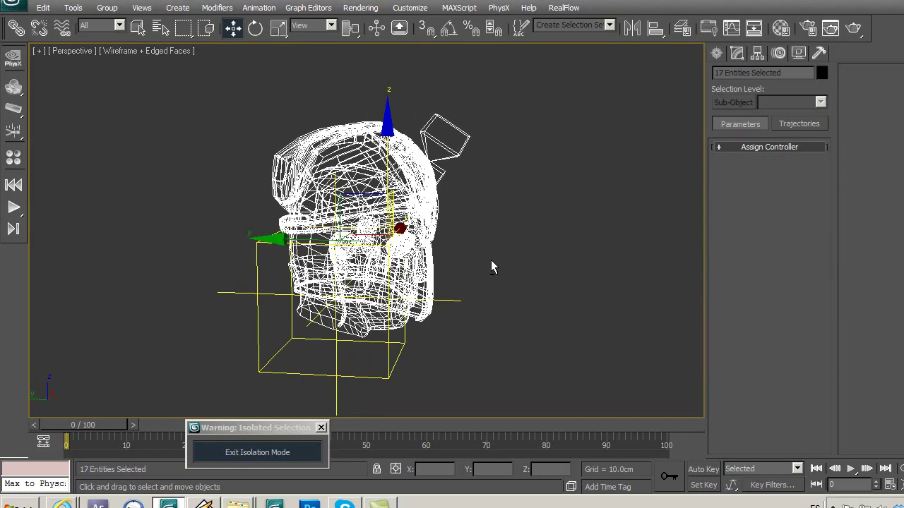
key(F3)
alt+click(438, 175)
alt+click(458, 151)
middle_drag(486, 299, 480, 267)
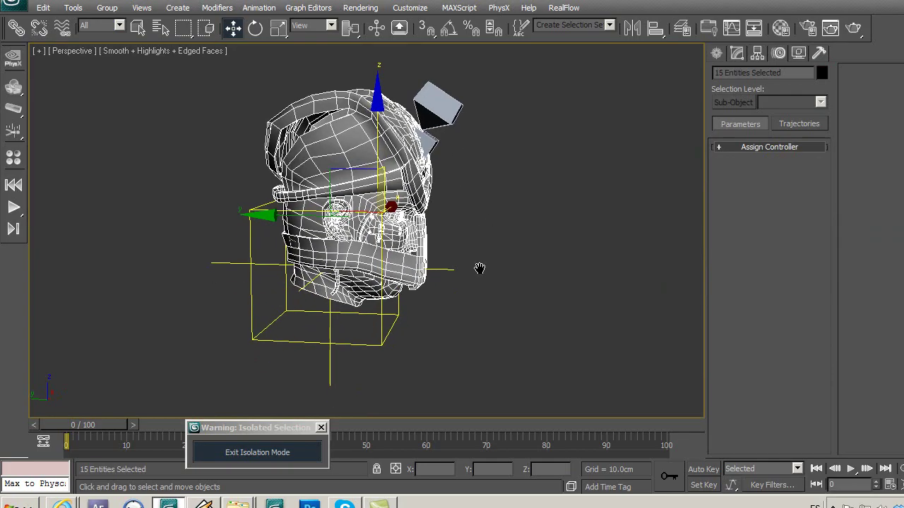
scroll(476, 313, up, 3)
mouse_move(474, 317)
alt+middle_down()
mouse_move(480, 223)
mouse_move(471, 270)
alt+middle_up()
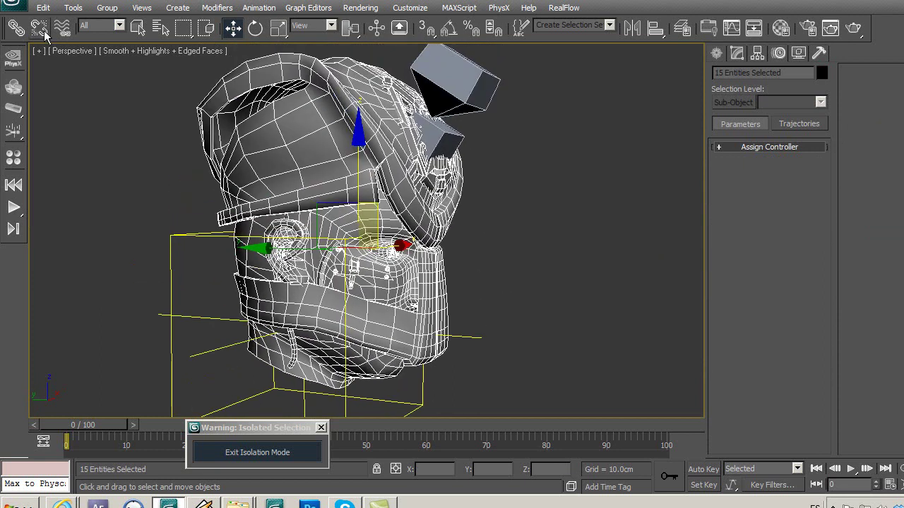
Activate Select and Link and select the head mesh cabesa la mitad
click(15, 27)
mouse_move(449, 142)
mouse_down()
mouse_move(447, 131)
mouse_move(454, 133)
mouse_up()
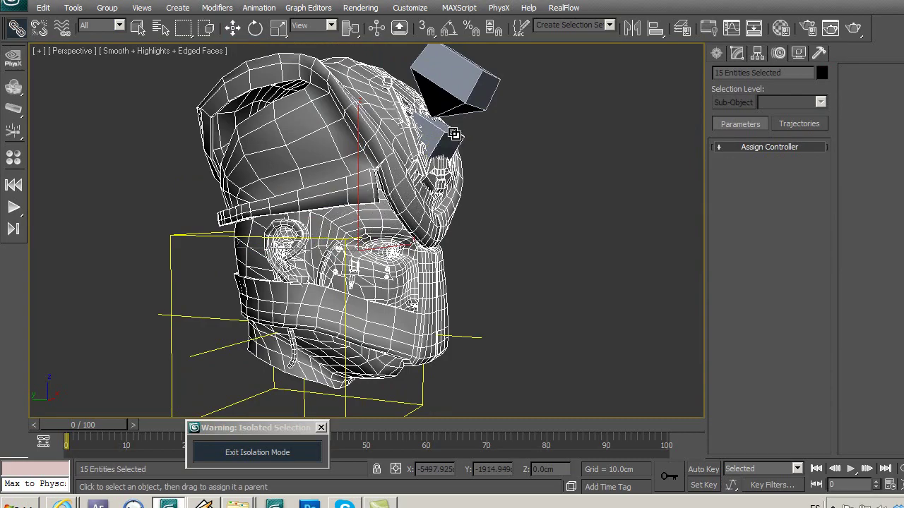
mouse_move(506, 196)
middle_down()
mouse_move(519, 197)
mouse_move(469, 243)
mouse_move(480, 264)
middle_up()
click(511, 182)
click(387, 198)
middle_drag(463, 222, 465, 225)
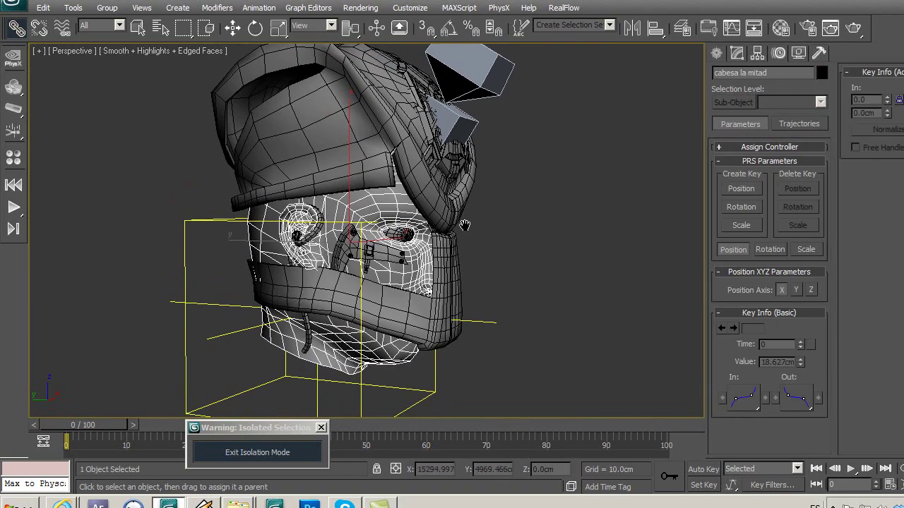
mouse_move(373, 225)
middle_down()
mouse_move(381, 189)
mouse_move(334, 190)
mouse_move(439, 191)
middle_up()
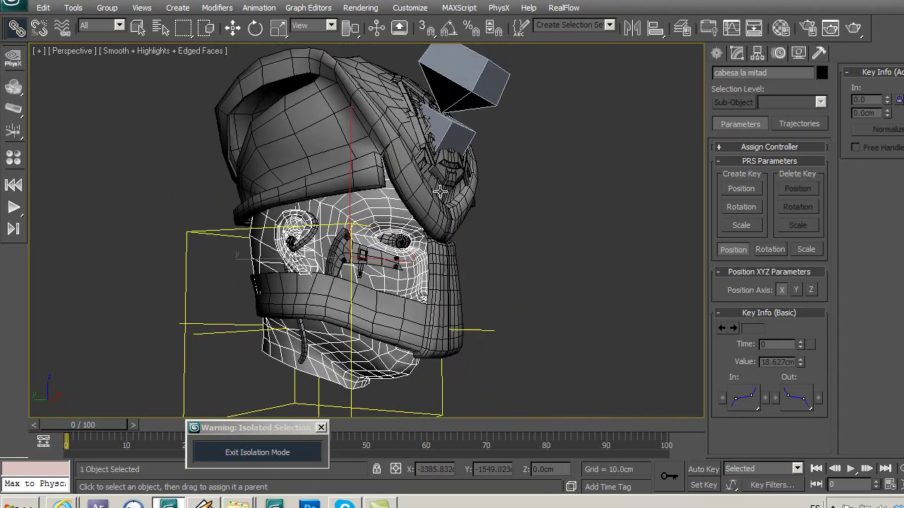
Add the small top block to the selection and unlink both objects from their parents
ctrl+click(468, 132)
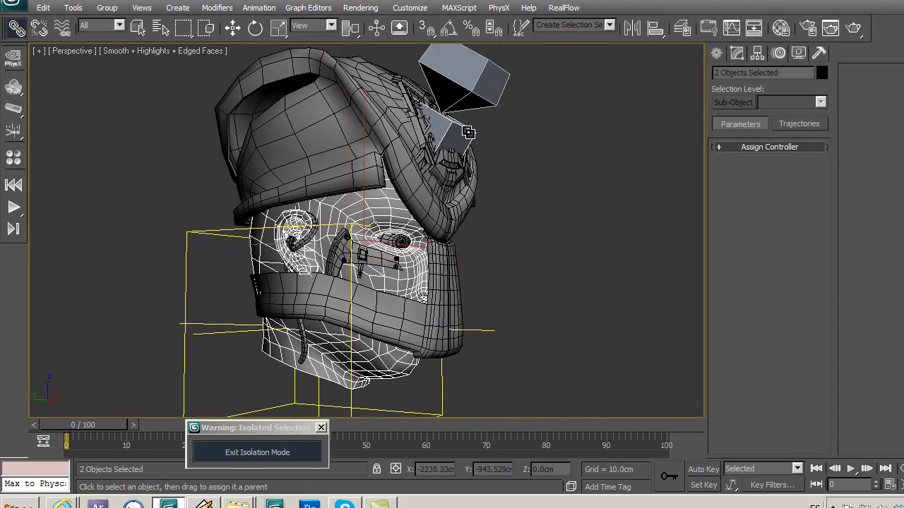
click(38, 32)
click(99, 188)
alt+middle_drag(367, 304, 438, 341)
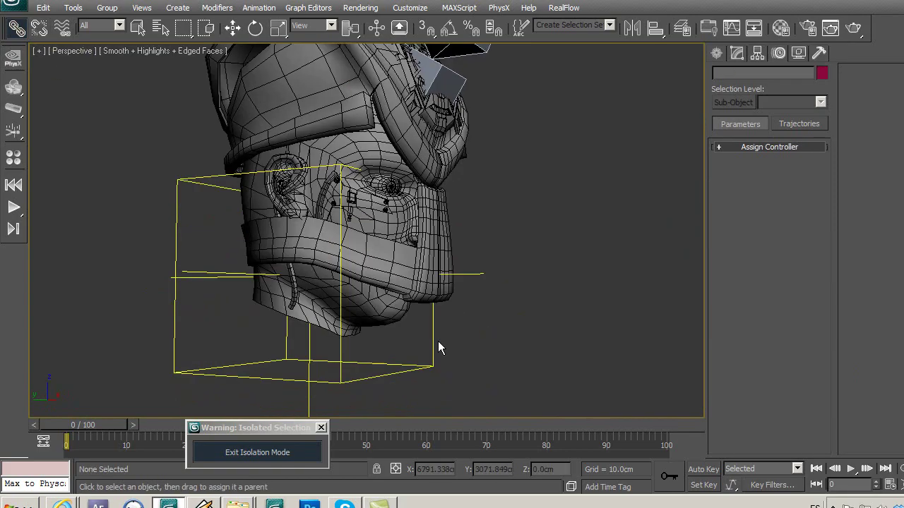
scroll(438, 341, down, 3)
scroll(322, 298, up, 2)
scroll(291, 271, up, 2)
click(260, 245)
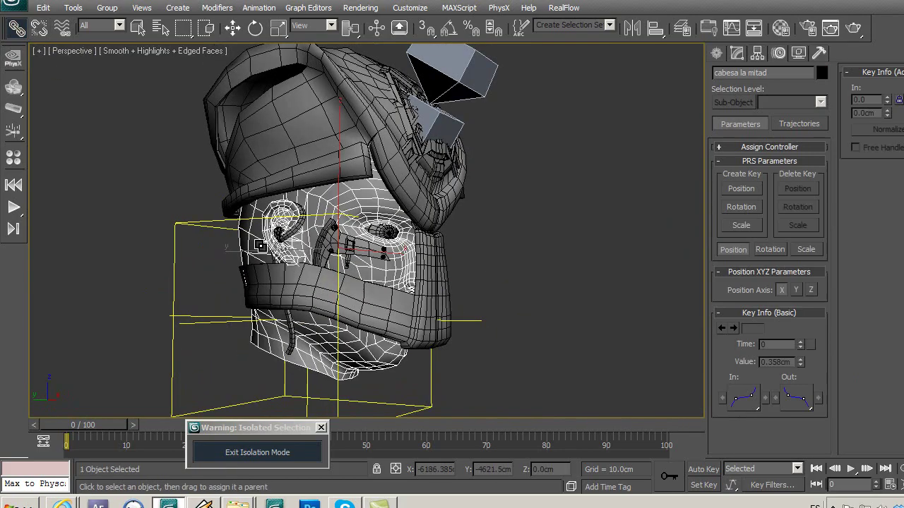
Collapse the head mesh's whole modifier stack, including Symmetry, into Editable Poly
click(736, 53)
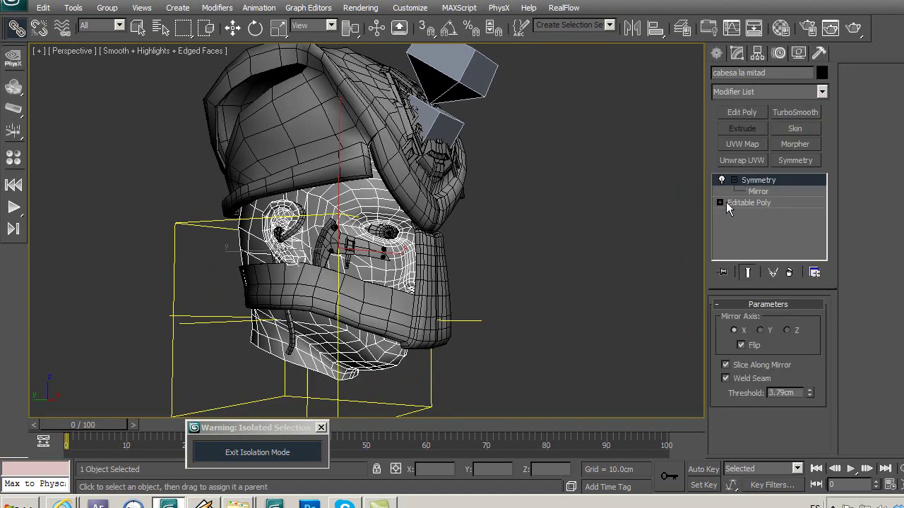
right_click(742, 195)
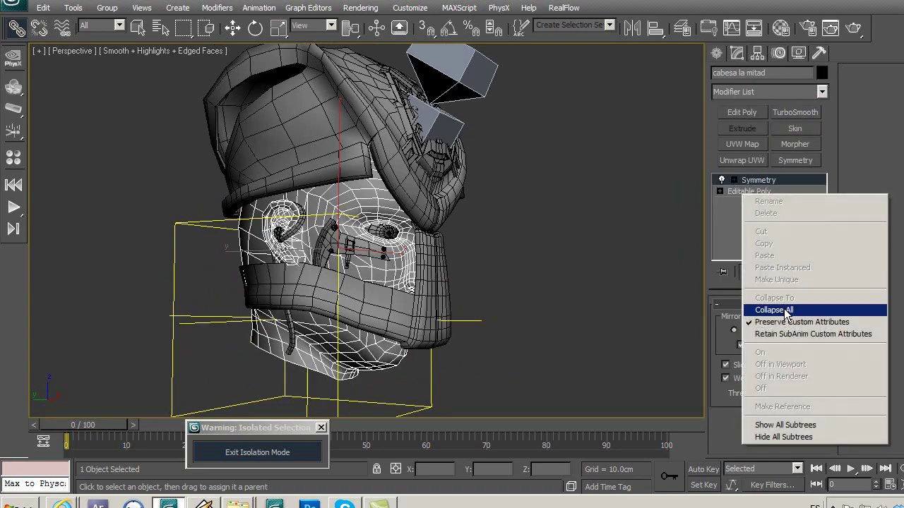
click(767, 307)
click(585, 287)
mouse_move(583, 298)
alt+middle_down()
mouse_move(551, 256)
mouse_move(478, 271)
mouse_move(540, 274)
mouse_move(456, 277)
mouse_move(458, 289)
alt+middle_up()
scroll(563, 285, up, 2)
scroll(543, 272, down, 2)
scroll(538, 273, down, 3)
scroll(458, 289, up, 2)
mouse_move(533, 269)
alt+middle_down()
mouse_move(583, 272)
mouse_move(622, 261)
alt+middle_up()
Add a Skin modifier to the head mesh, leaving its bone list empty, and re-isolate it
click(789, 128)
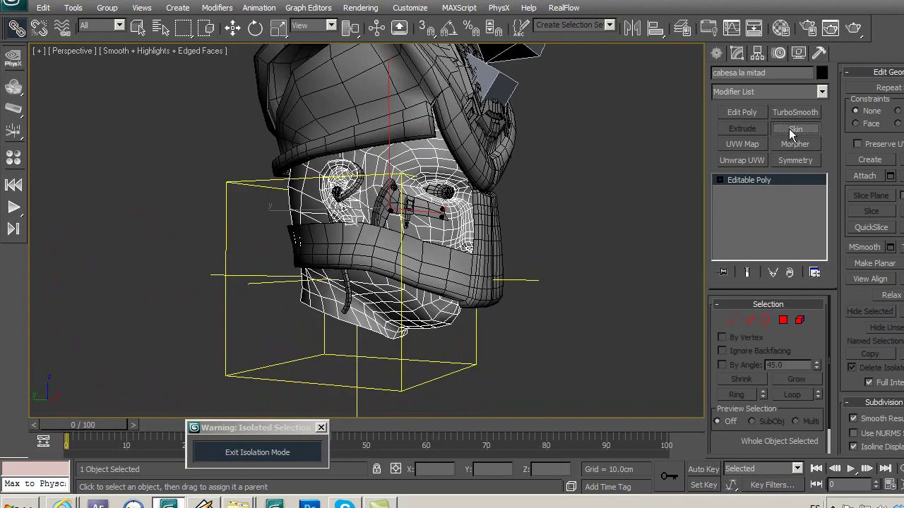
mouse_move(492, 216)
alt+middle_down()
mouse_move(558, 221)
mouse_move(528, 216)
mouse_move(544, 220)
alt+middle_up()
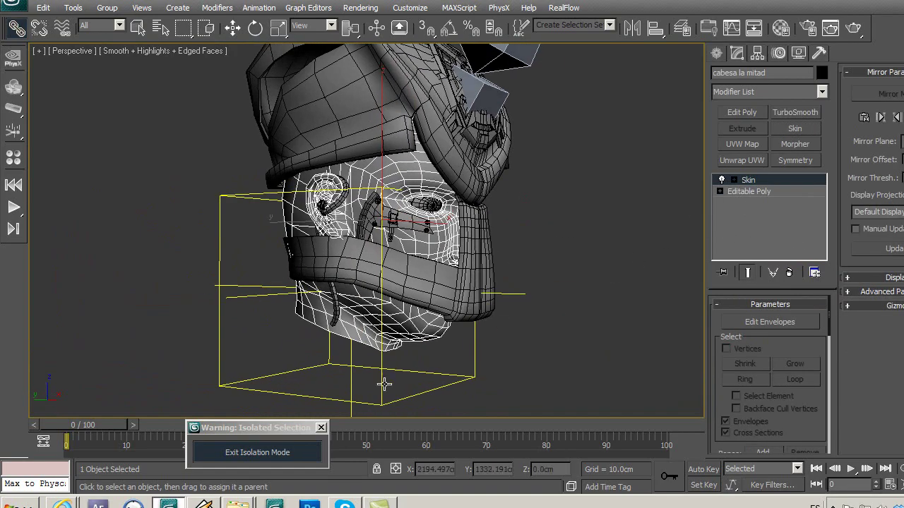
right_click(757, 183)
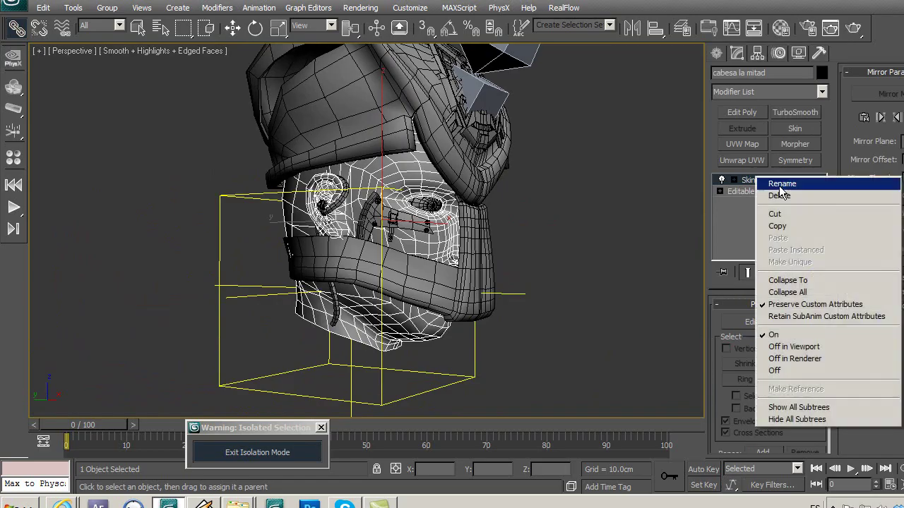
click(734, 215)
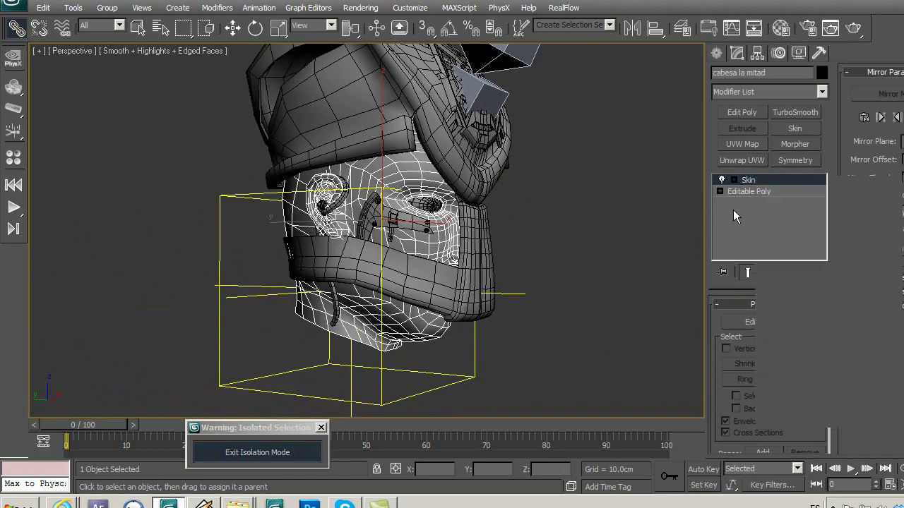
right_click(176, 122)
click(83, 56)
alt+middle_drag(536, 226, 559, 230)
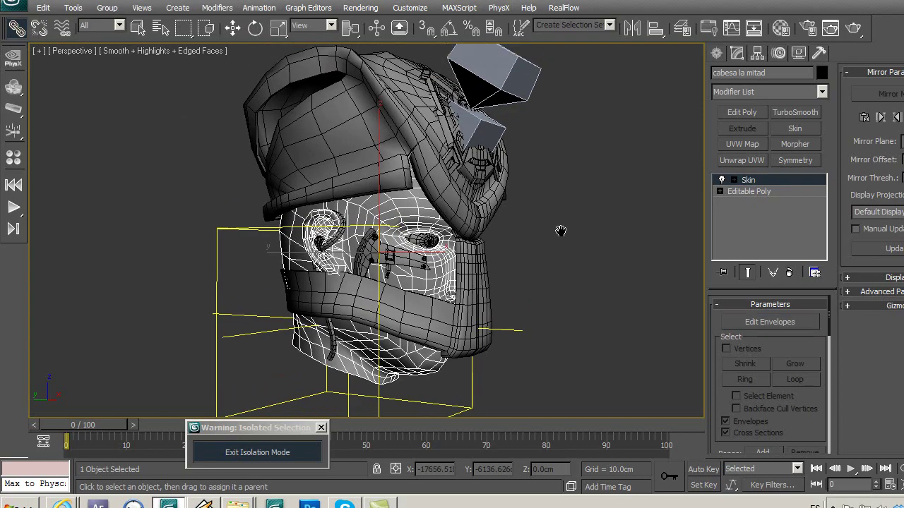
drag(720, 384, 708, 275)
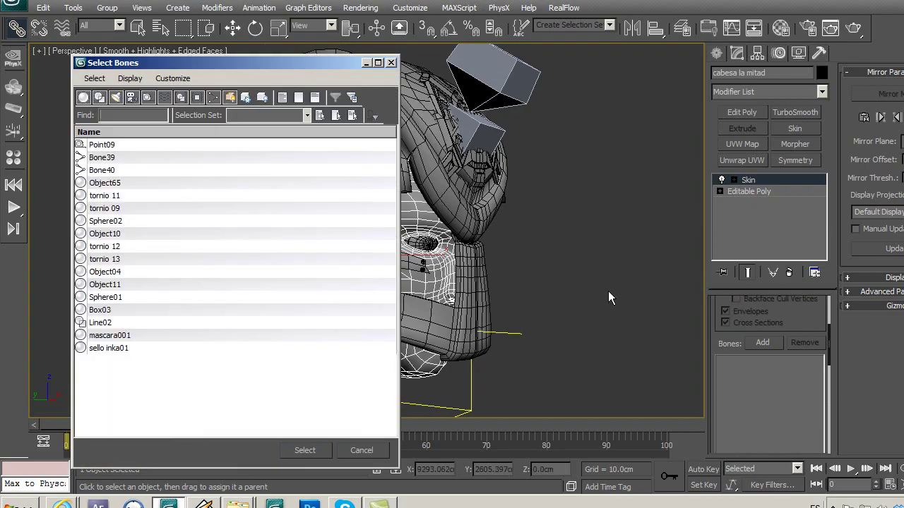
click(392, 64)
key(alt+q)
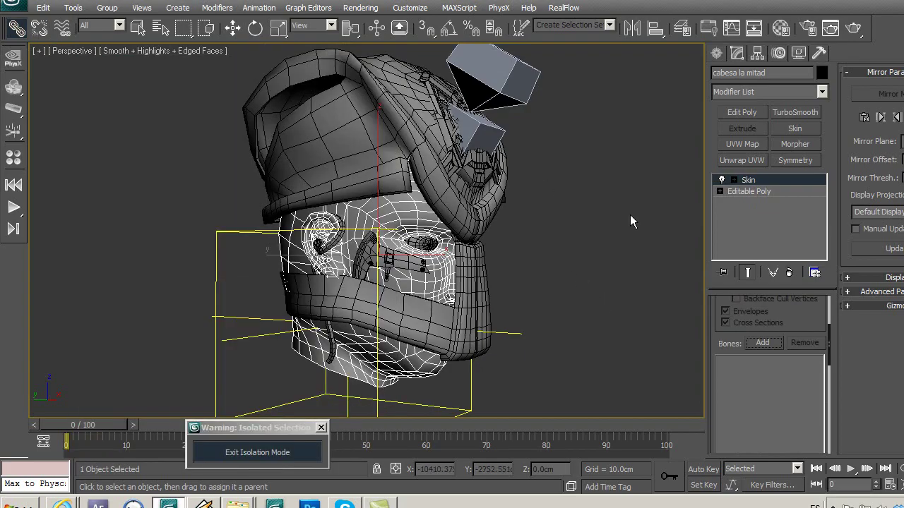
Select the head bone Bone39 and edit its name, typing 'n_'
click(489, 136)
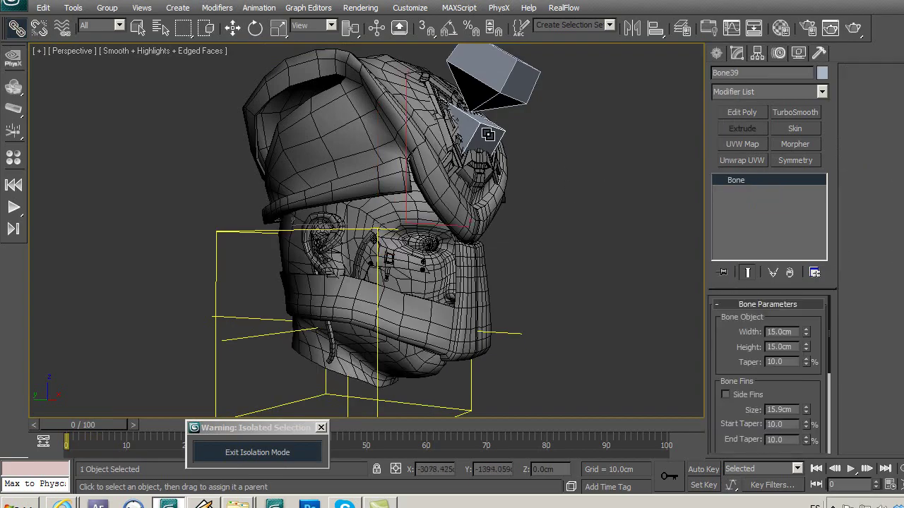
double_click(753, 75)
key(Delete)
key(Delete)
key(Delete)
key(Delete)
key(Delete)
text(n_cabeza_robot)
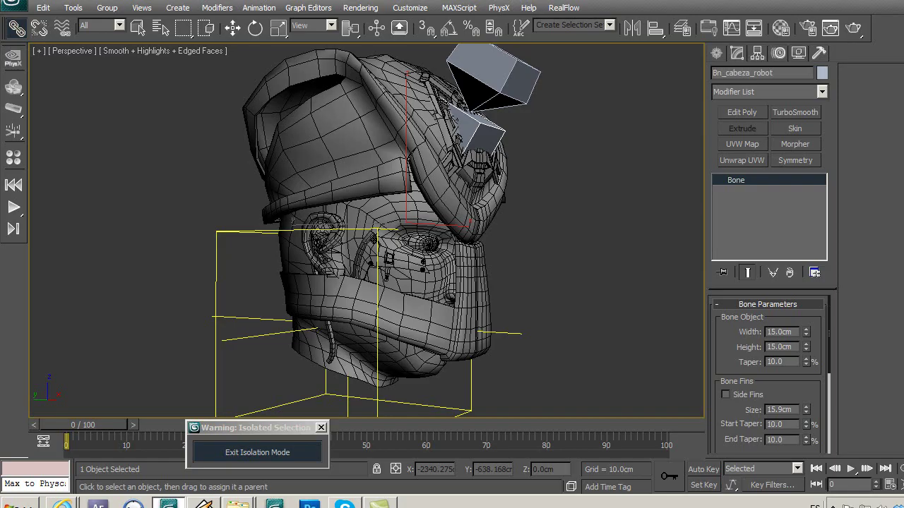
click(593, 315)
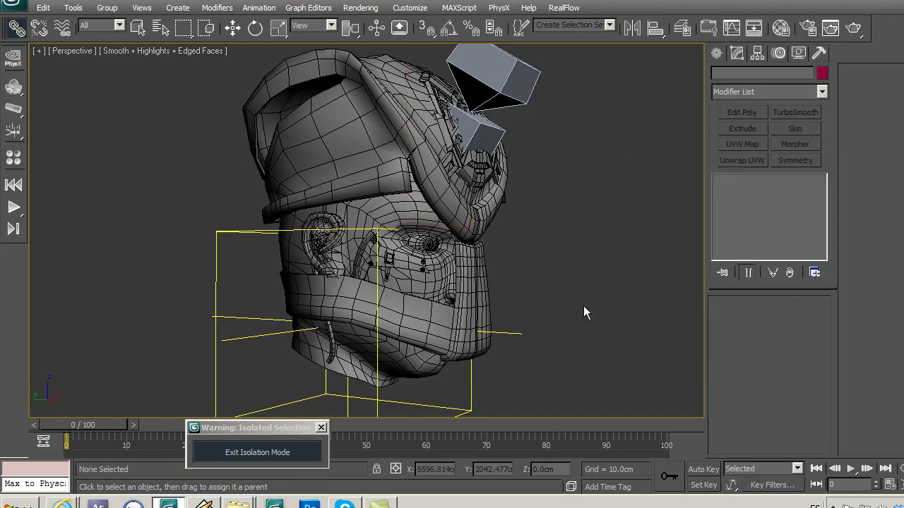
alt+middle_drag(585, 311, 545, 236)
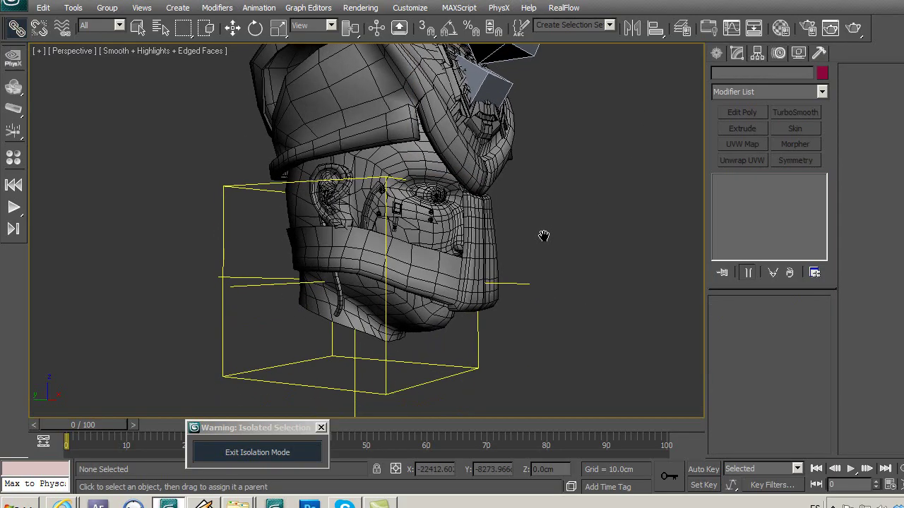
Exit isolation, select the torso bone Bone07 and rename it Bn_torzo_robot
click(286, 456)
middle_drag(424, 392, 452, 374)
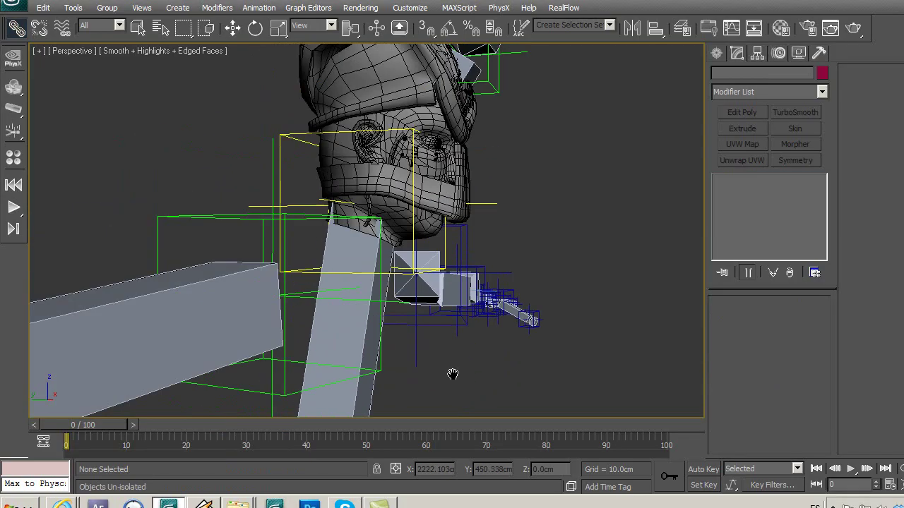
click(345, 325)
text(Bn_torzo)
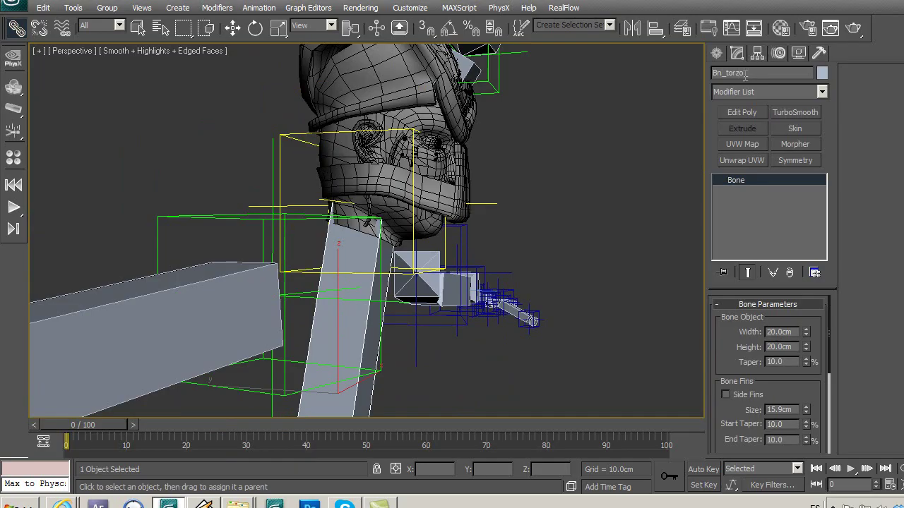
text(_robot)
key(Return)
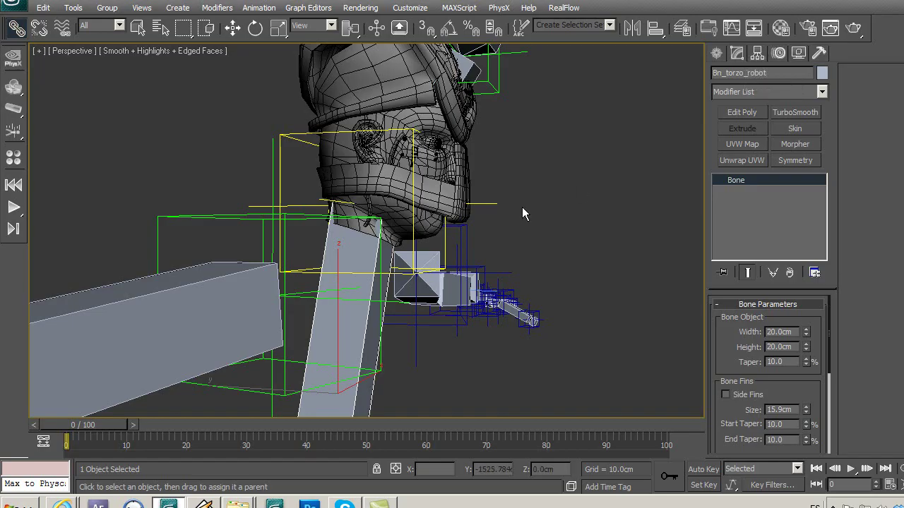
Select the skinned head mesh and open the Skin modifier's Add bones list
click(370, 168)
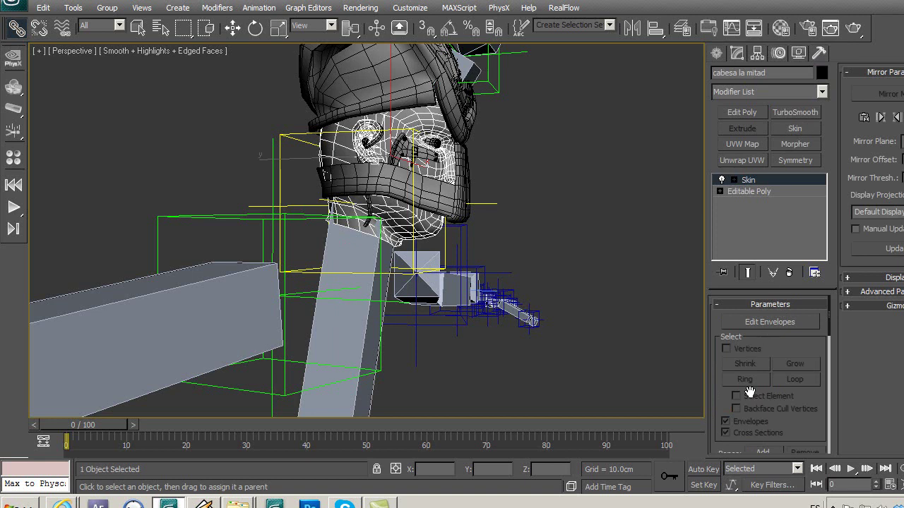
drag(723, 379, 743, 362)
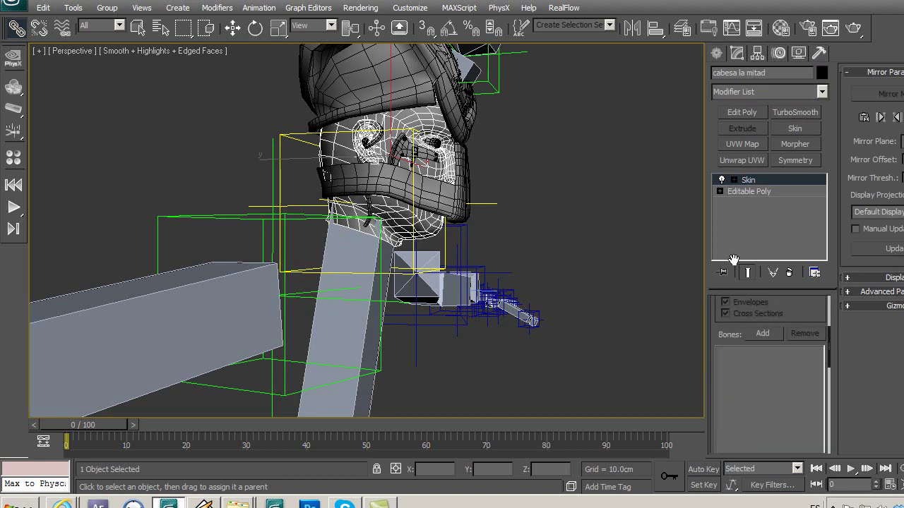
click(763, 385)
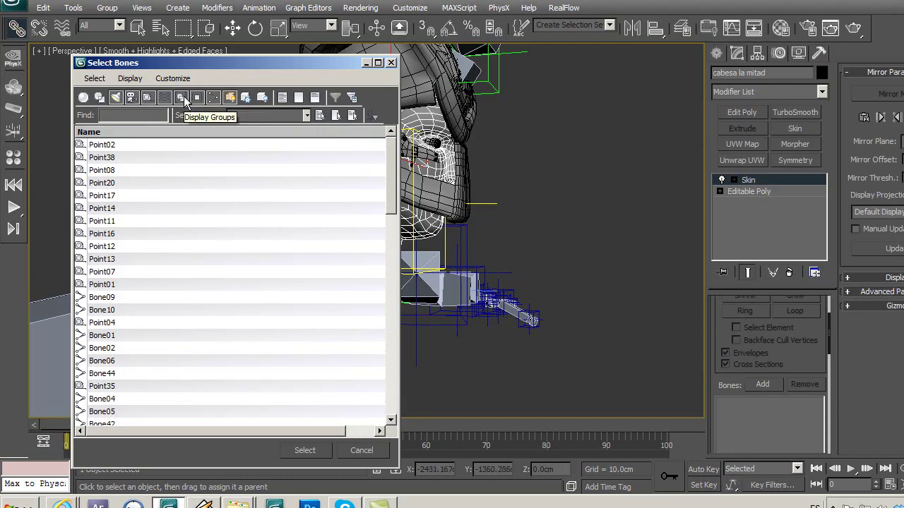
Filter the list to bones only and pick Bn_torzo_robot and Bn_cabeza_robot
click(147, 98)
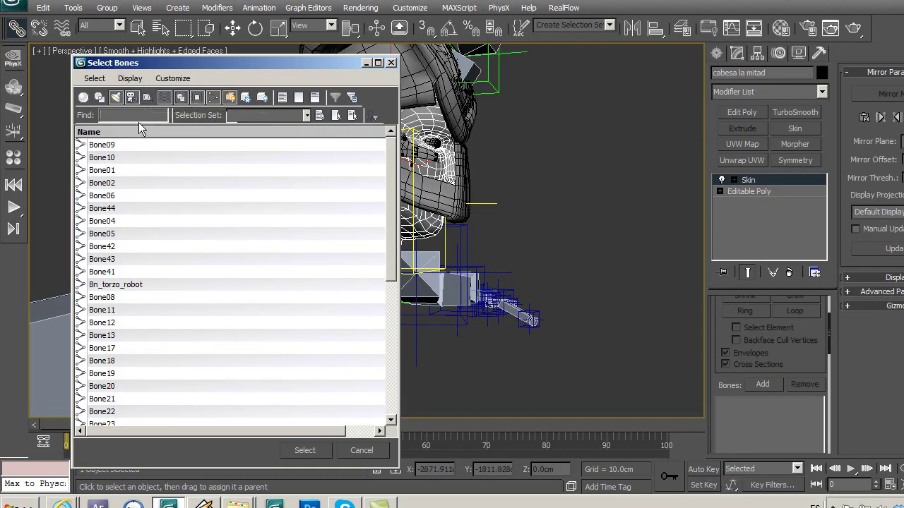
click(214, 99)
click(214, 99)
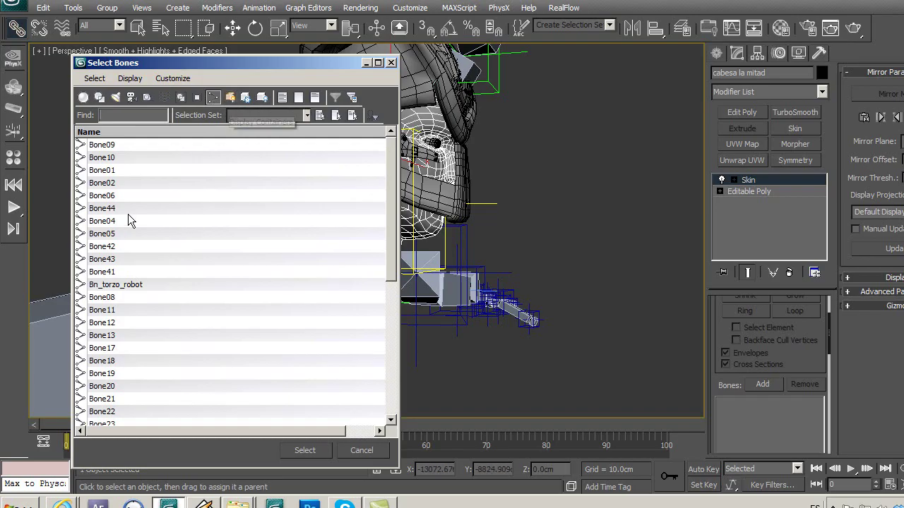
click(123, 286)
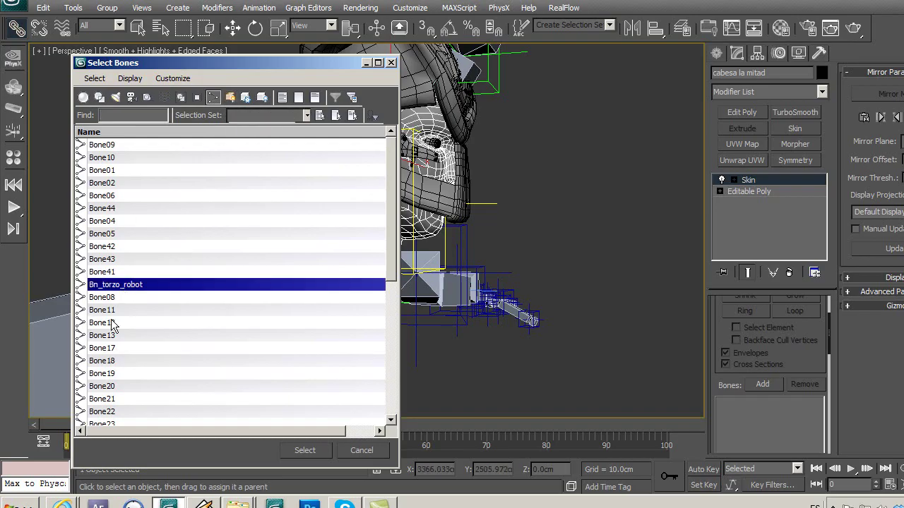
scroll(394, 225, down, 1)
scroll(397, 235, down, 3)
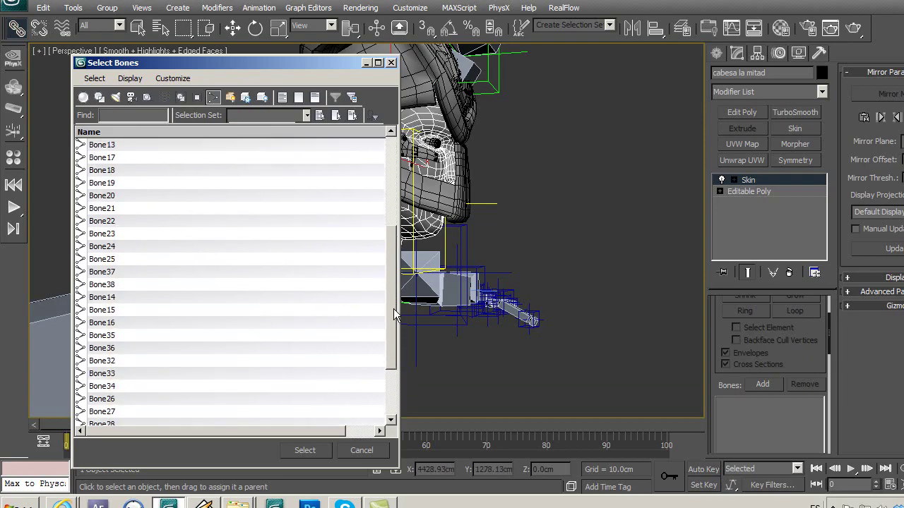
scroll(399, 300, down, 3)
click(137, 403)
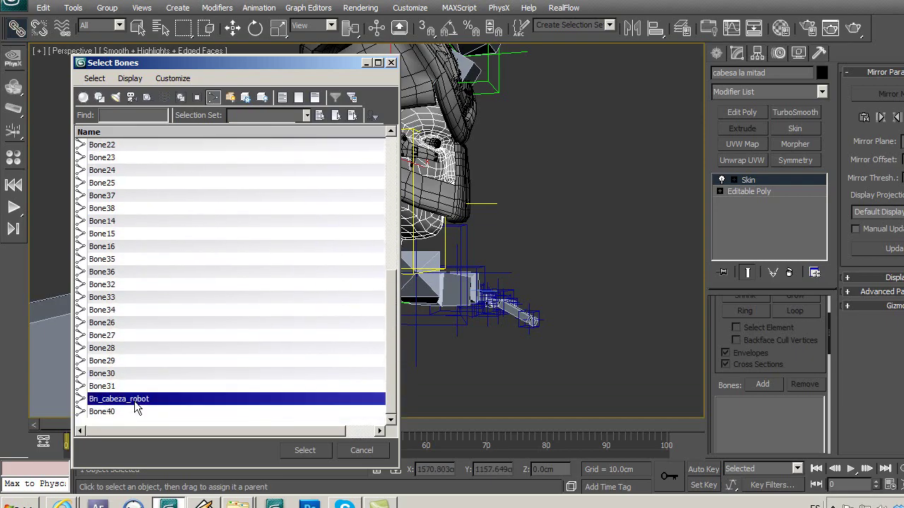
Add Bn_torzo_robot and Bn_cabeza_robot to the head's Skin and centre the head
click(305, 450)
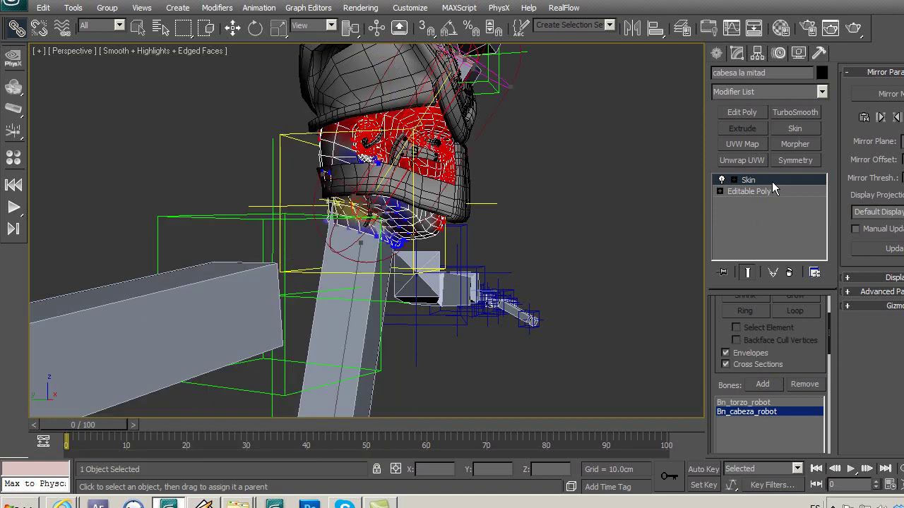
middle_drag(678, 227, 630, 226)
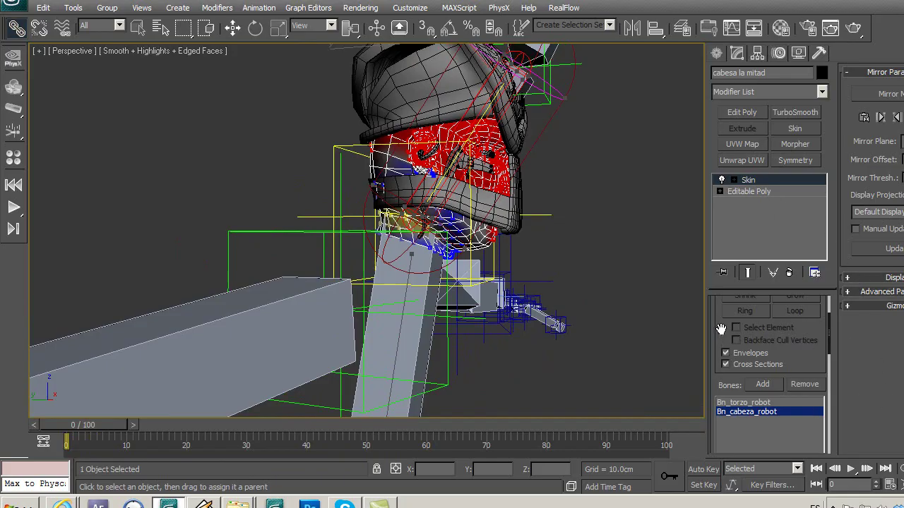
drag(721, 330, 734, 286)
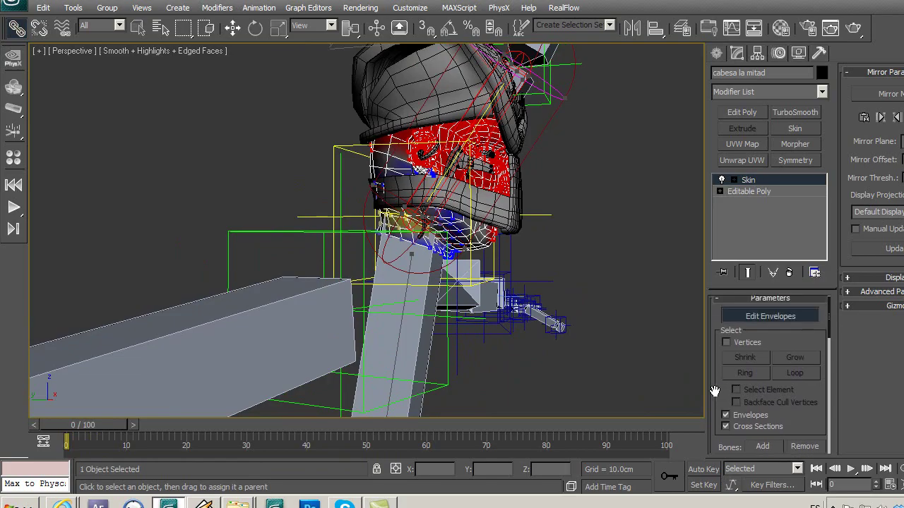
Enable Show No Envelopes in Skin's Display rollout, then deselect the head
click(858, 279)
drag(846, 351, 847, 295)
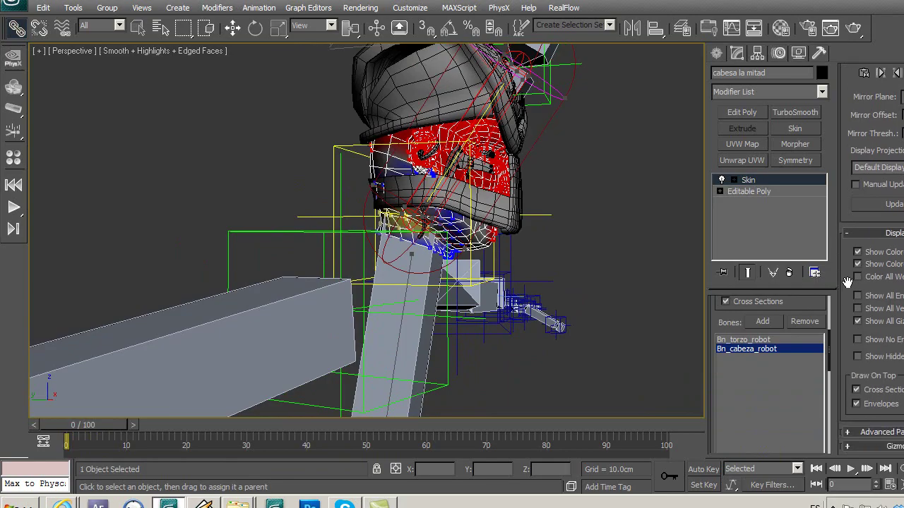
click(858, 341)
alt+middle_drag(591, 277, 580, 230)
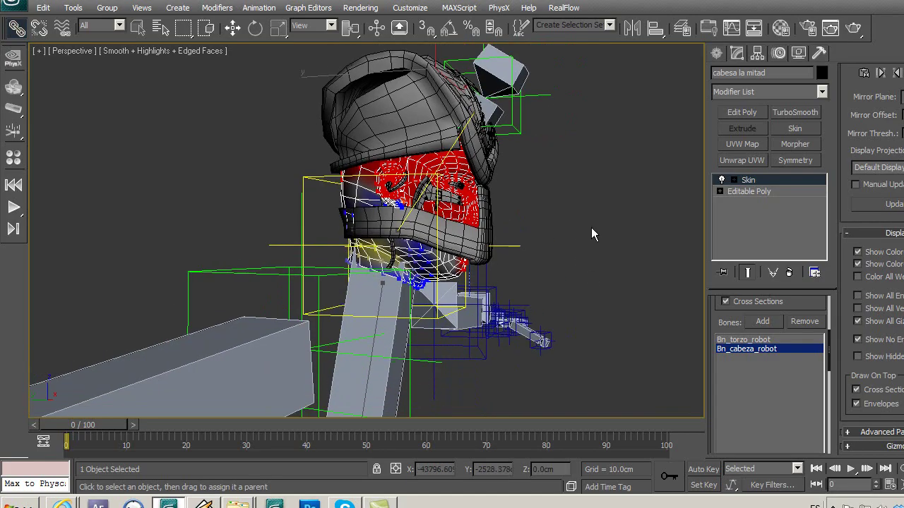
click(749, 180)
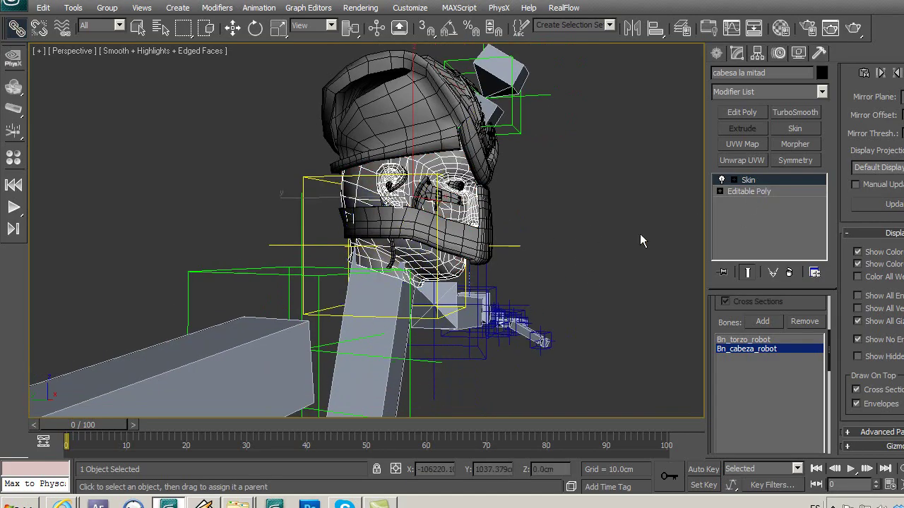
click(617, 222)
mouse_move(523, 268)
middle_down()
mouse_move(548, 247)
mouse_move(538, 262)
middle_up()
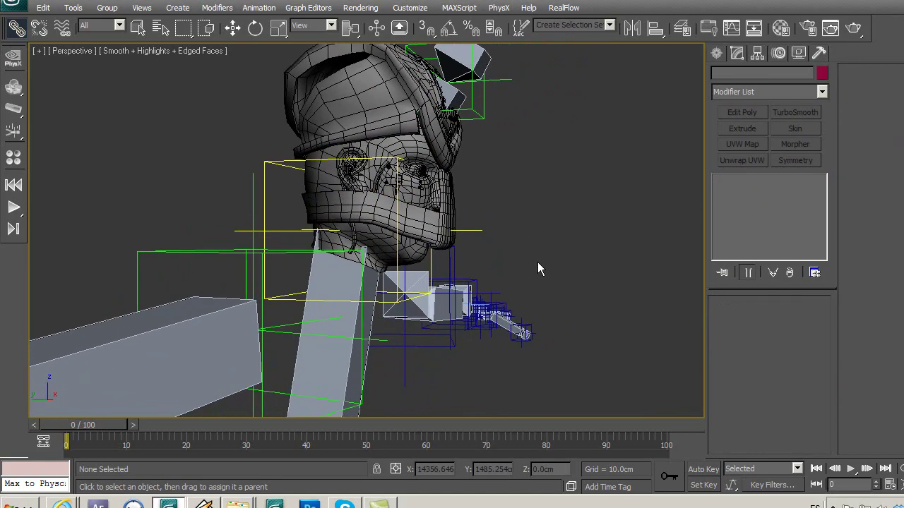
middle_drag(508, 177, 507, 188)
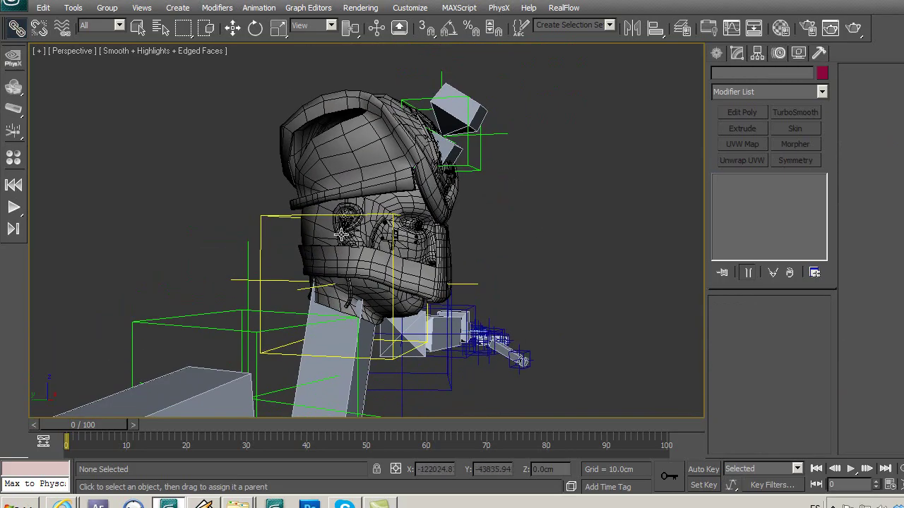
Try tilting the Point09 helper about 27 degrees, then cancel the rotation
click(286, 217)
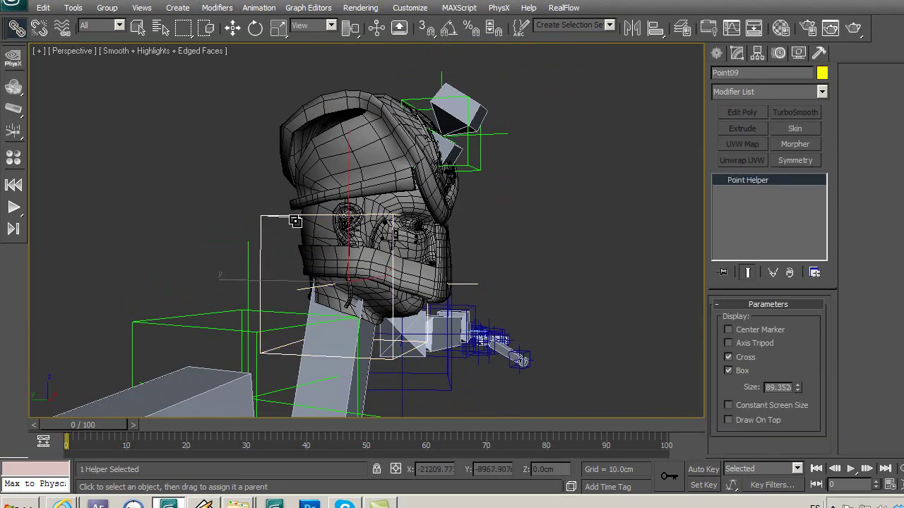
click(256, 29)
drag(453, 262, 438, 225)
right_click(438, 224)
click(526, 247)
middle_drag(527, 247, 528, 172)
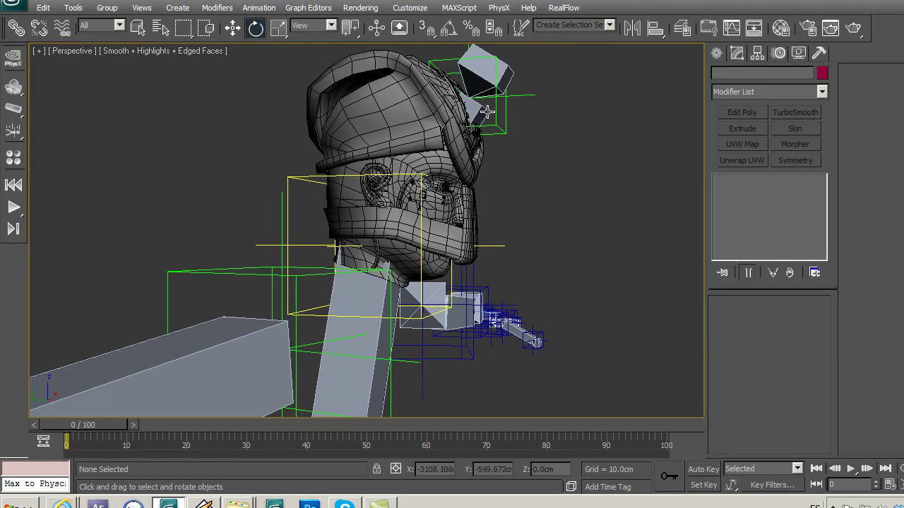
Link the head bone Bn_cabeza_robot to the Point09 helper box
click(486, 112)
click(15, 27)
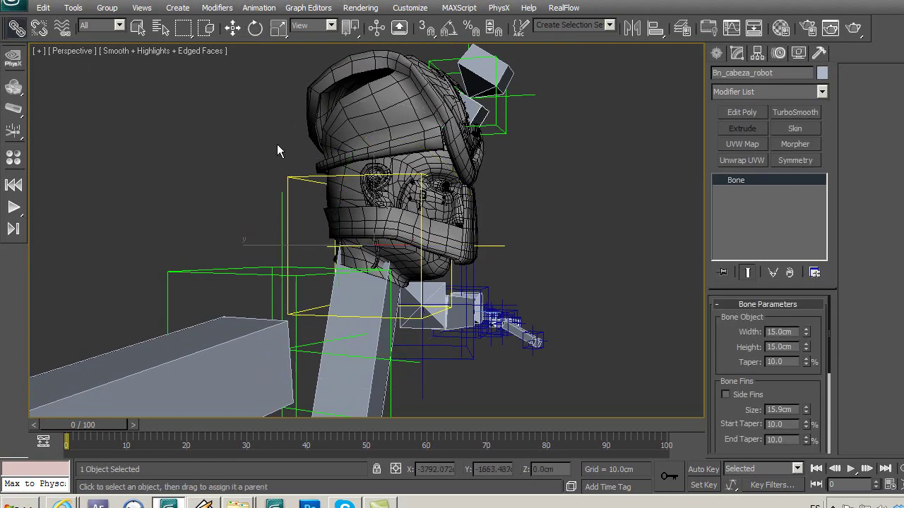
drag(375, 242, 287, 188)
Rotate Point09 to confirm the head follows, then return it to zero
click(233, 28)
click(217, 136)
click(287, 181)
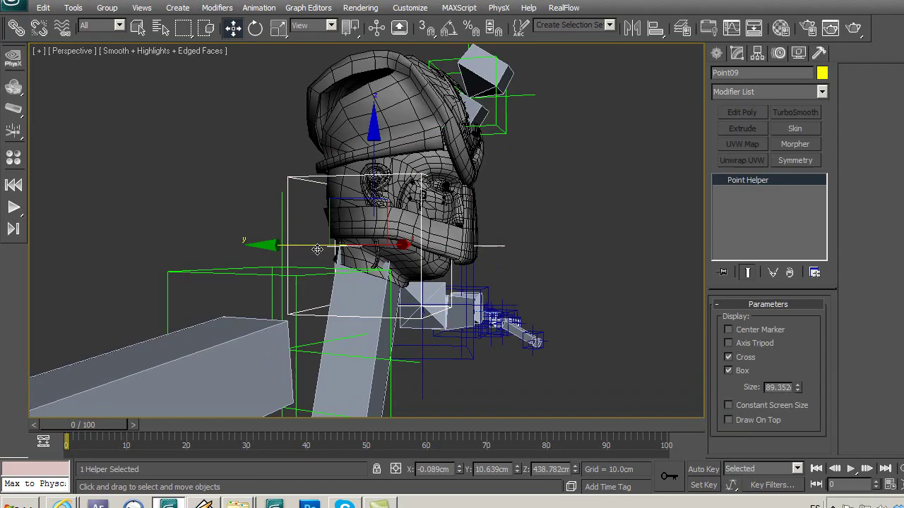
click(256, 29)
mouse_move(478, 225)
mouse_down()
mouse_move(450, 159)
mouse_move(479, 225)
mouse_move(504, 232)
mouse_up()
mouse_move(561, 262)
middle_down()
mouse_move(586, 221)
mouse_move(573, 214)
mouse_move(539, 269)
mouse_move(543, 288)
mouse_move(527, 235)
mouse_move(541, 250)
middle_up()
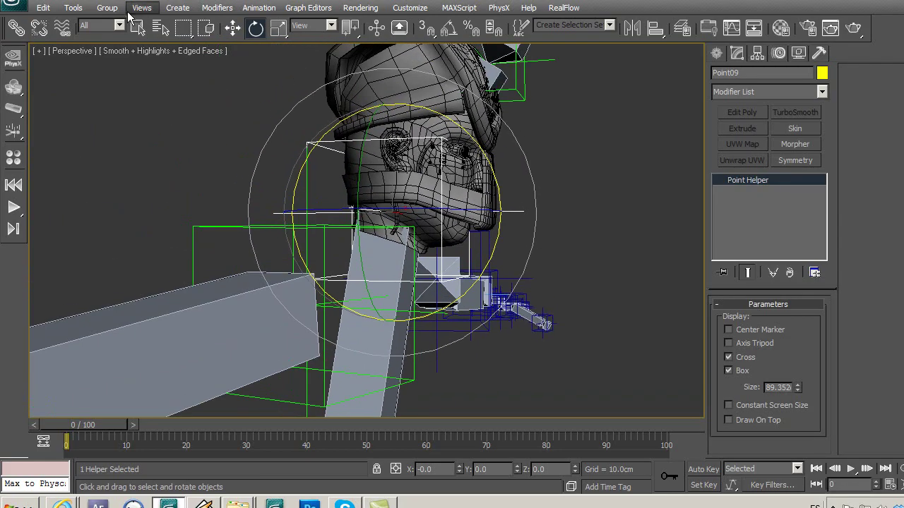
click(138, 27)
Isolate the head mesh and its Point09 helper with Alt+Q
click(430, 238)
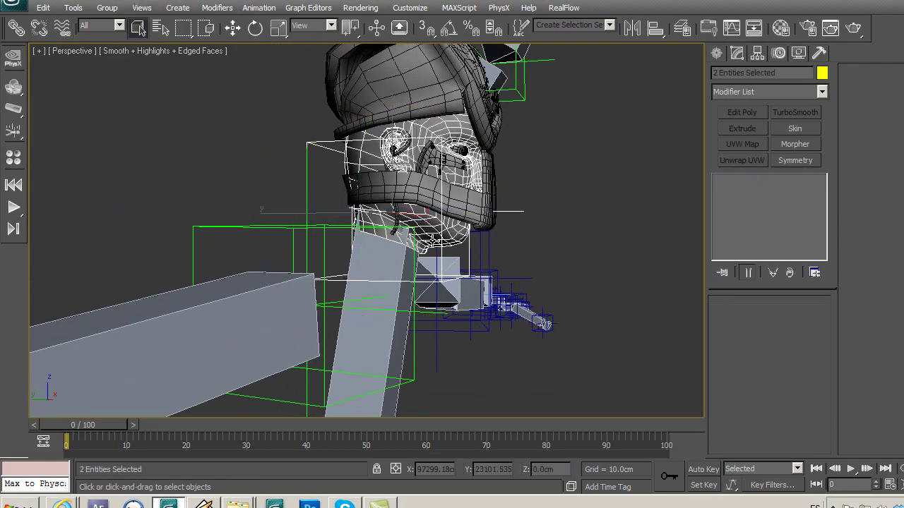
key(alt+q)
click(503, 274)
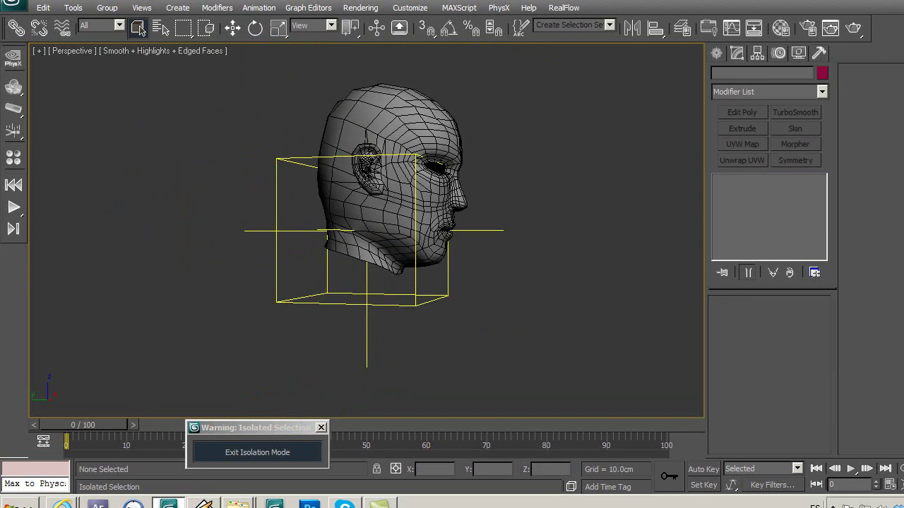
key(alt+w)
key(alt+w)
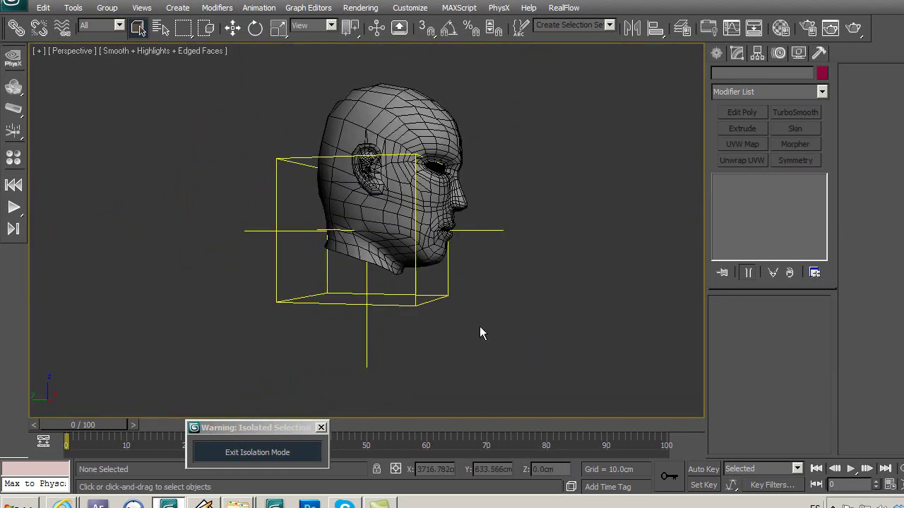
middle_drag(480, 324, 471, 333)
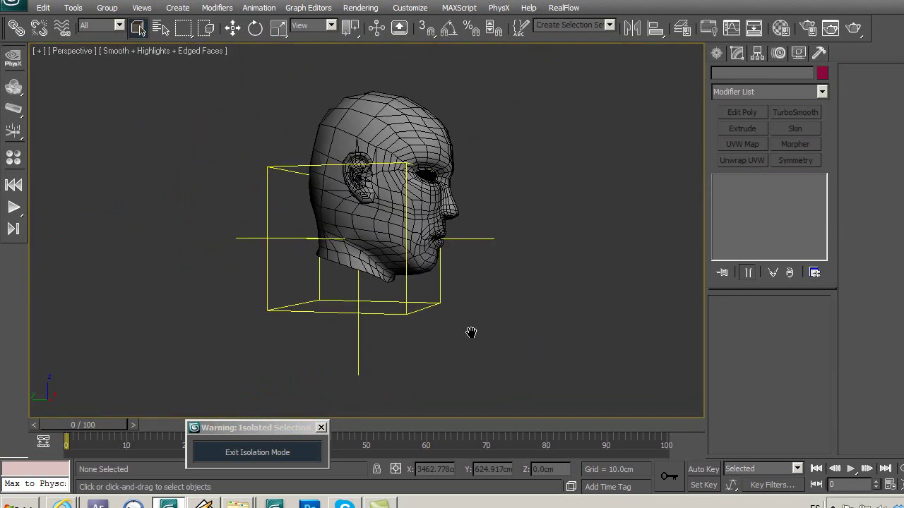
In Left view zoomed to extents, select the head and enter Edit Envelopes
key(l)
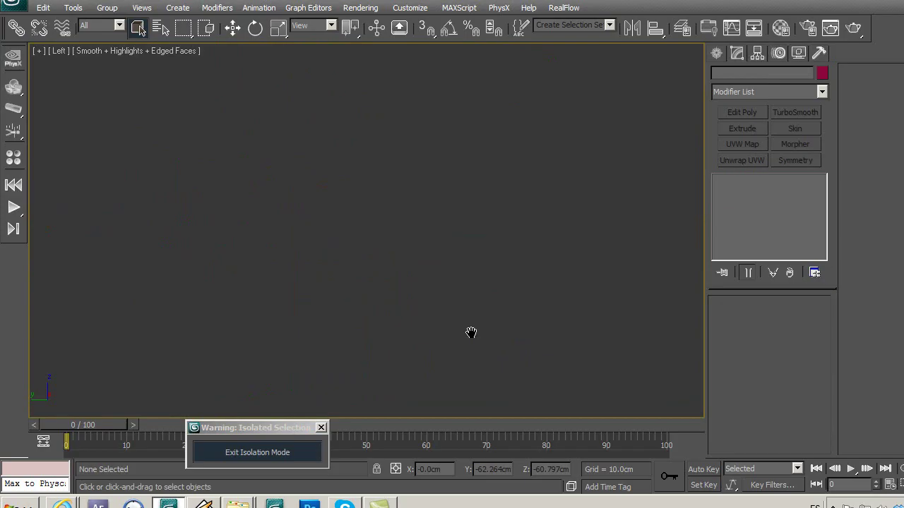
key(z)
scroll(464, 256, up, 3)
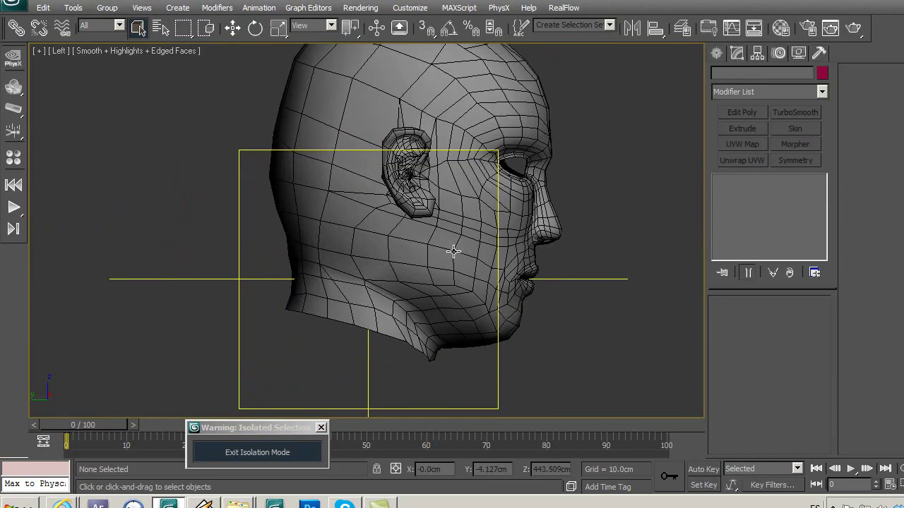
click(506, 272)
middle_drag(505, 272, 517, 231)
click(769, 322)
scroll(494, 247, down, 3)
scroll(389, 280, down, 1)
scroll(410, 245, down, 1)
Show another bone's envelope weights and enable Vertices selection in Skin
click(434, 127)
scroll(458, 261, up, 1)
scroll(455, 258, up, 1)
middle_drag(455, 259, 428, 290)
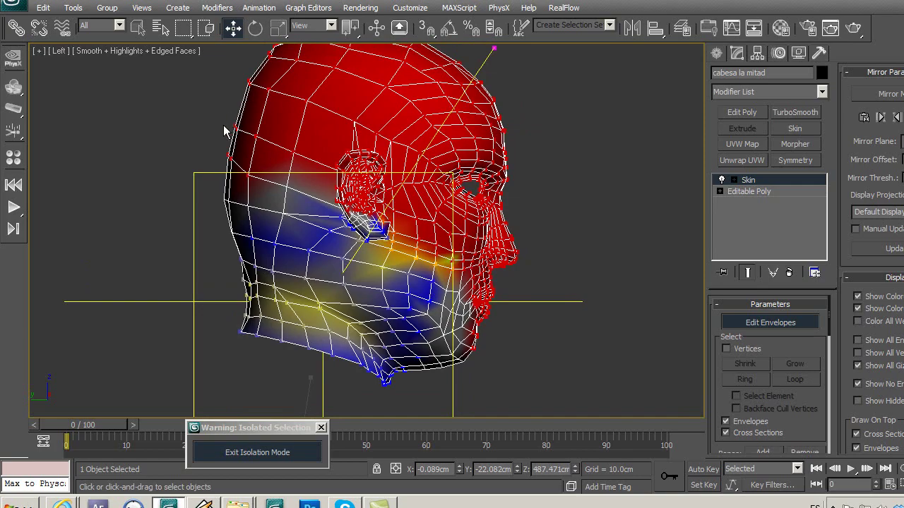
click(727, 349)
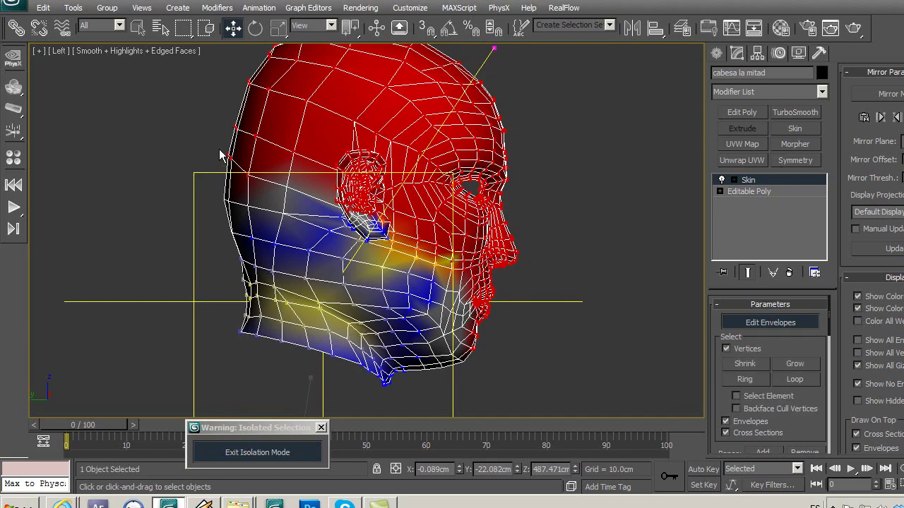
Lasso-select all head vertices and open the Skin Weight Tool
drag(221, 173, 209, 212)
drag(183, 27, 183, 113)
mouse_move(206, 144)
mouse_down()
mouse_move(215, 219)
mouse_move(248, 269)
mouse_move(370, 322)
mouse_move(440, 398)
mouse_move(571, 202)
mouse_move(563, 133)
mouse_up()
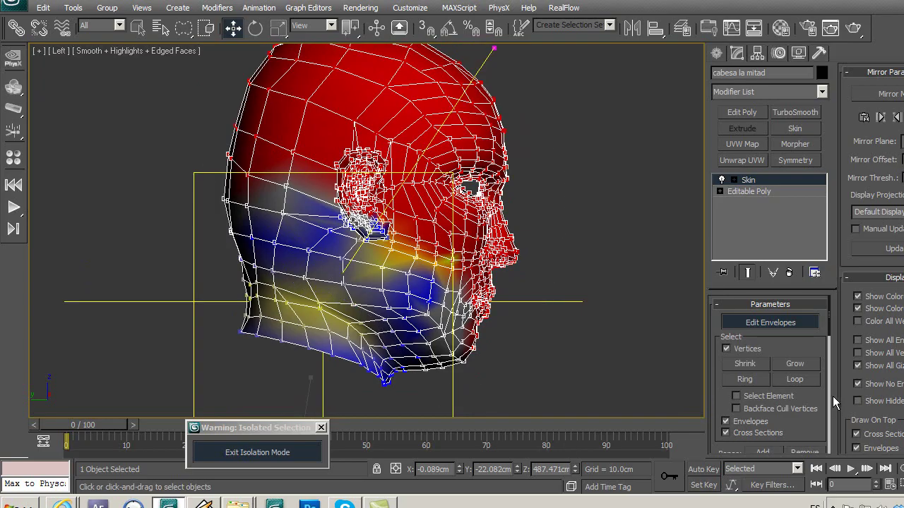
drag(841, 329, 826, 452)
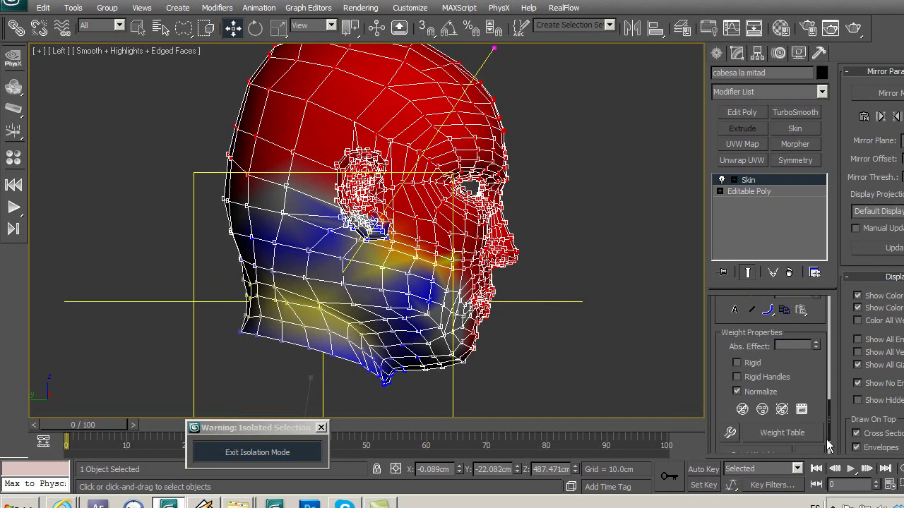
click(730, 388)
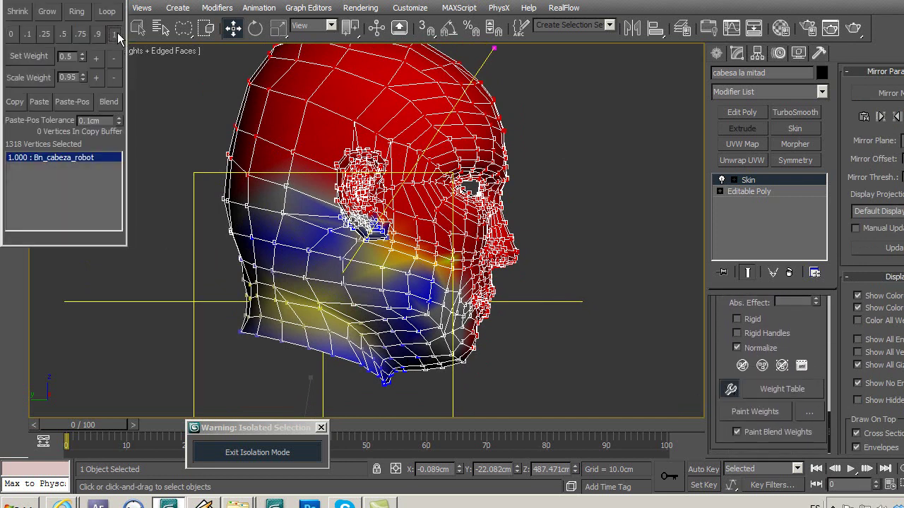
Weight all selected head vertices 1.0 to Bn_cabeza_robot
click(117, 32)
scroll(429, 236, up, 2)
scroll(442, 303, up, 2)
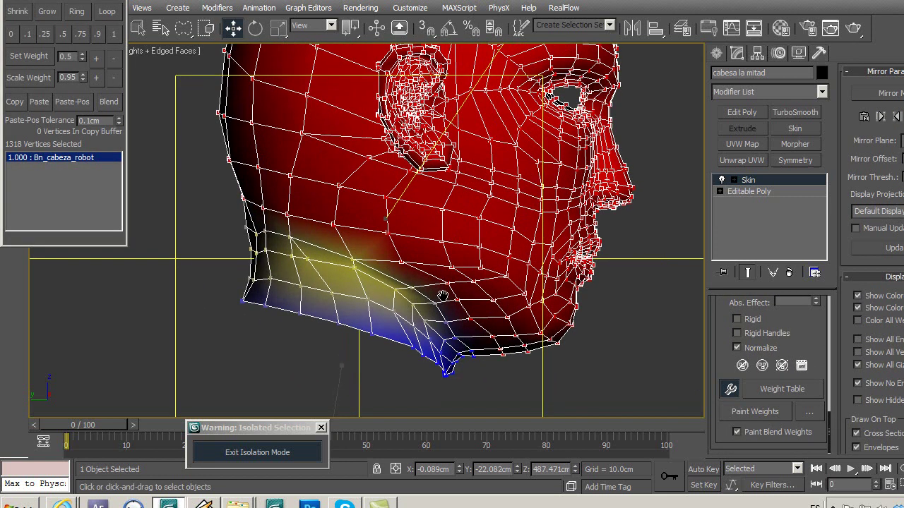
scroll(445, 300, down, 1)
scroll(466, 304, down, 1)
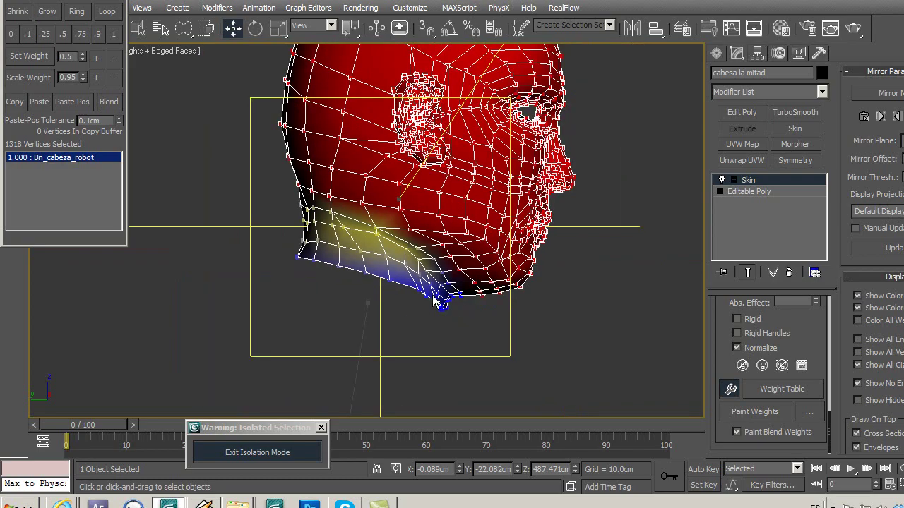
Pick the Bn_torzo_robot envelope and select the jaw-edge vertex loop
click(364, 315)
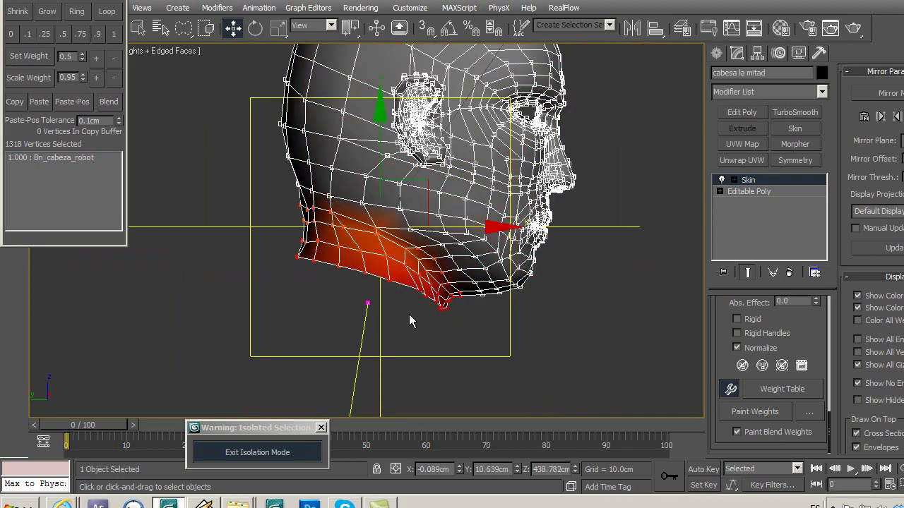
middle_drag(409, 315, 395, 301)
scroll(466, 314, up, 1)
scroll(447, 303, up, 1)
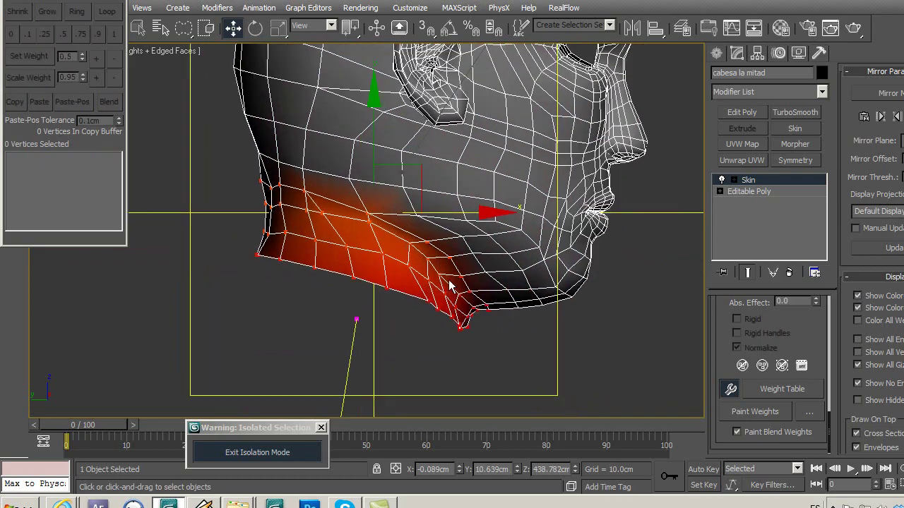
scroll(459, 305, up, 1)
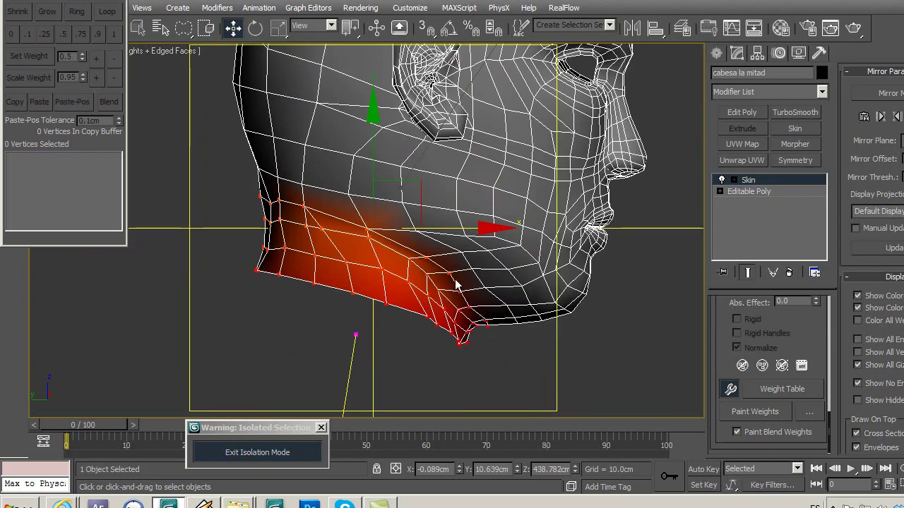
drag(247, 197, 316, 210)
click(109, 14)
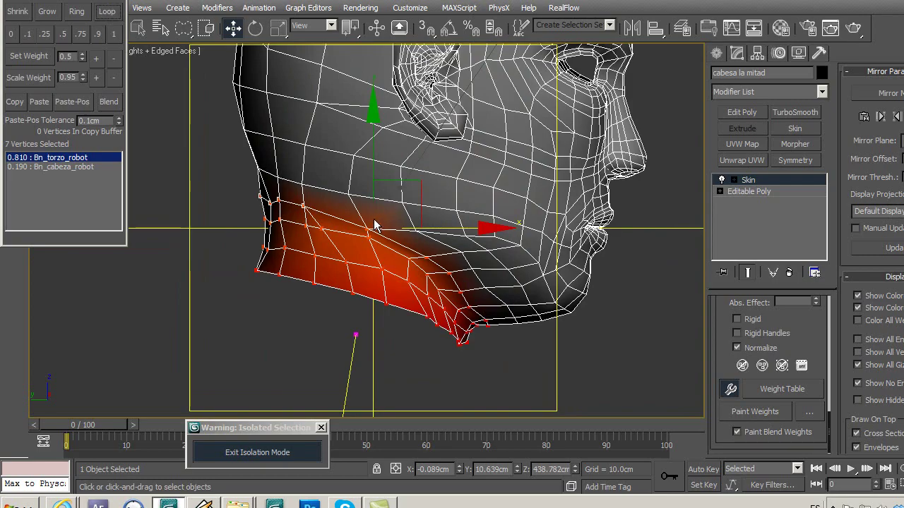
Lasso additional neck vertices to make a band of 20 lower-neck vertices
ctrl+click(381, 240)
scroll(456, 299, up, 3)
middle_drag(452, 296, 378, 195)
mouse_move(404, 159)
mouse_down()
mouse_move(536, 342)
mouse_move(500, 223)
mouse_up()
scroll(500, 223, down, 3)
mouse_move(486, 271)
middle_down()
mouse_move(447, 265)
mouse_move(492, 313)
middle_up()
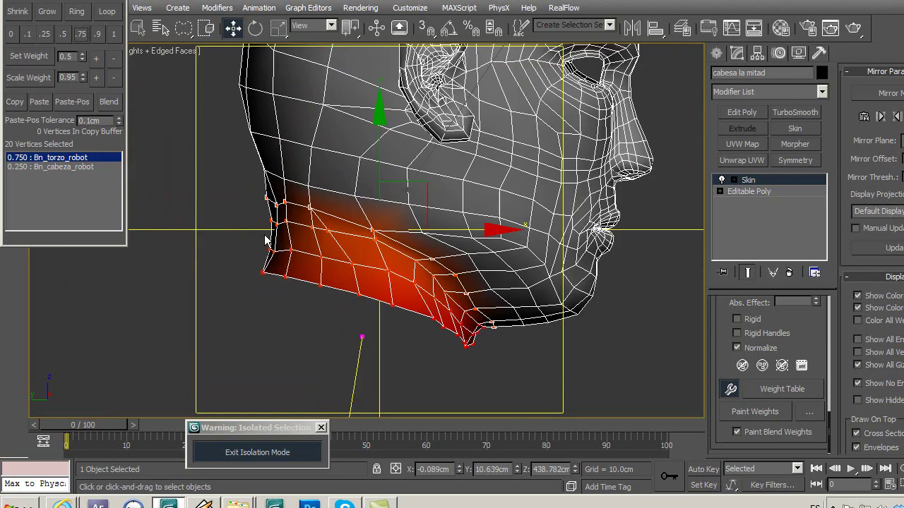
Split the 20 neck vertices' weights 0.5/0.5 between torso and head bones
click(65, 34)
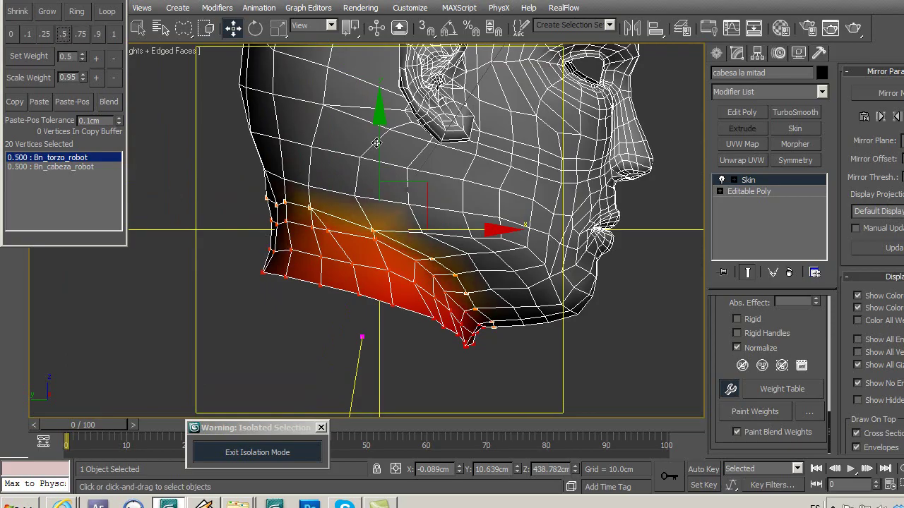
click(424, 160)
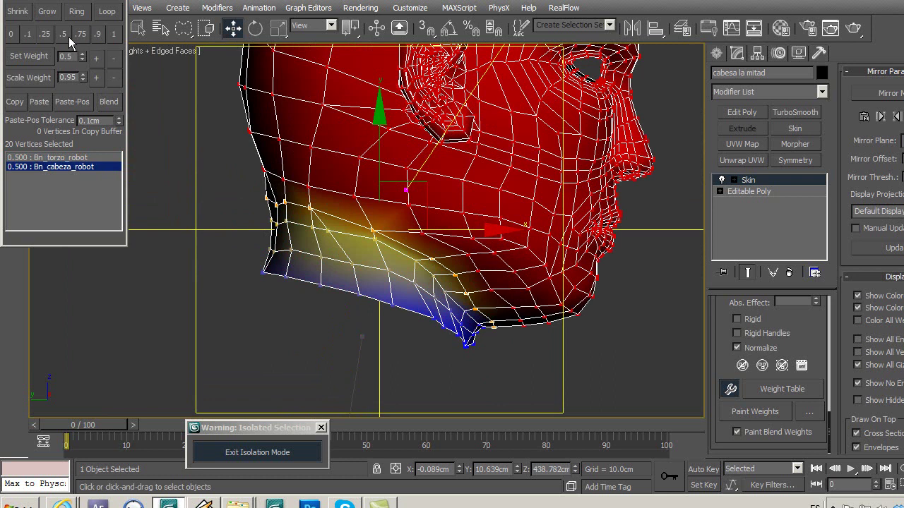
middle_drag(466, 343, 435, 300)
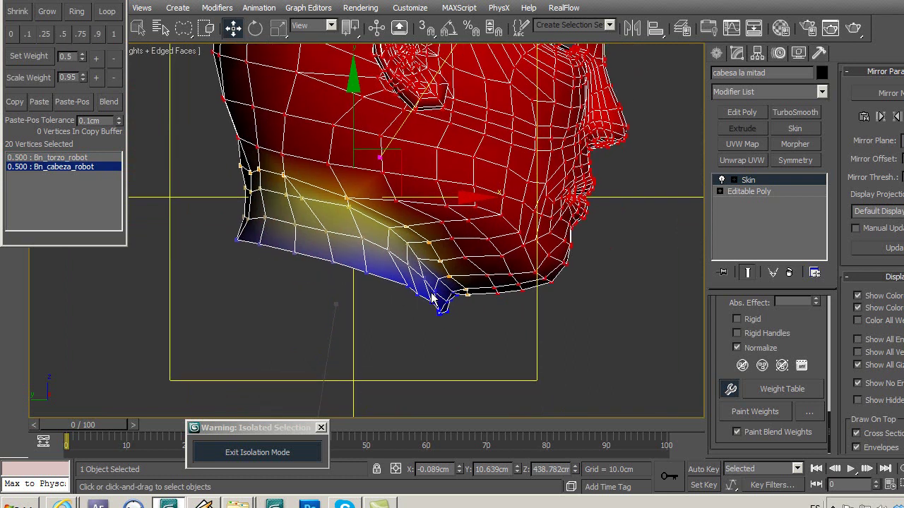
scroll(390, 324, up, 1)
Lasso a group of neck vertices and set their Bn_torzo_robot weight to 0.25
scroll(389, 324, up, 1)
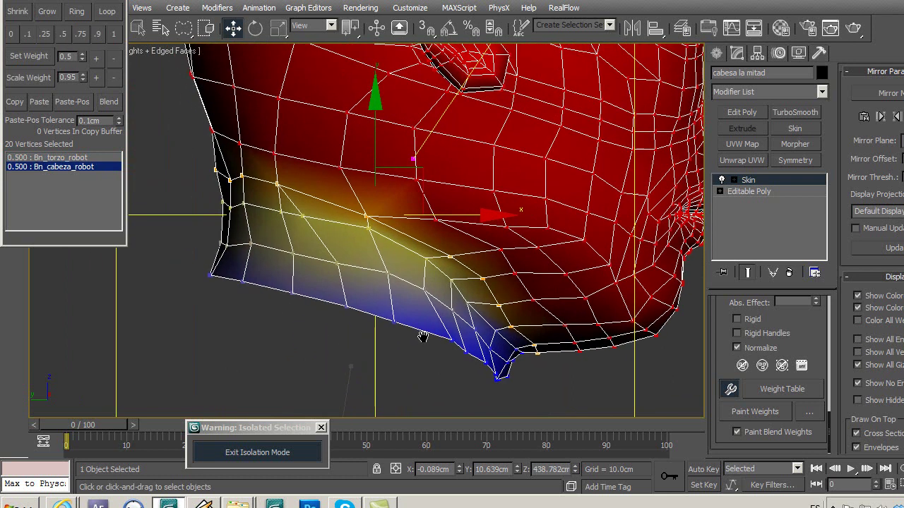
scroll(395, 323, up, 2)
scroll(407, 321, up, 1)
mouse_move(565, 317)
mouse_down()
mouse_move(398, 193)
mouse_move(399, 221)
mouse_up()
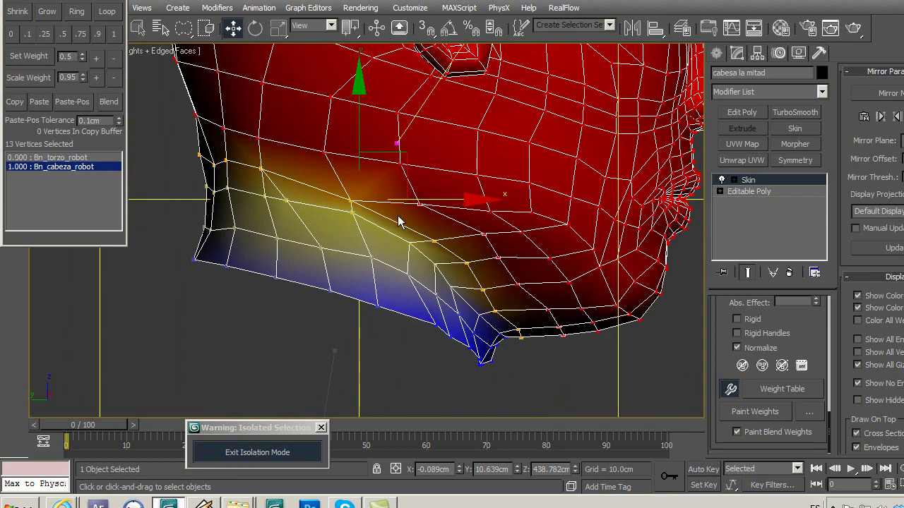
click(329, 381)
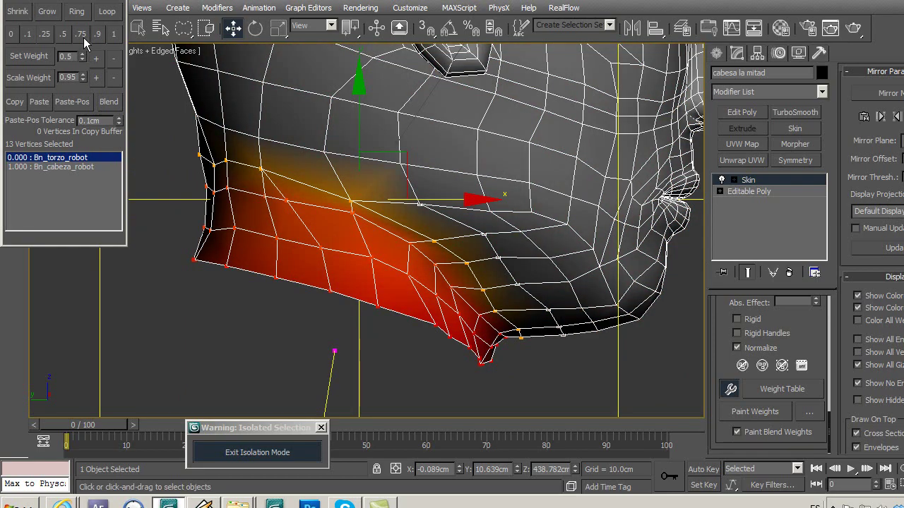
click(44, 34)
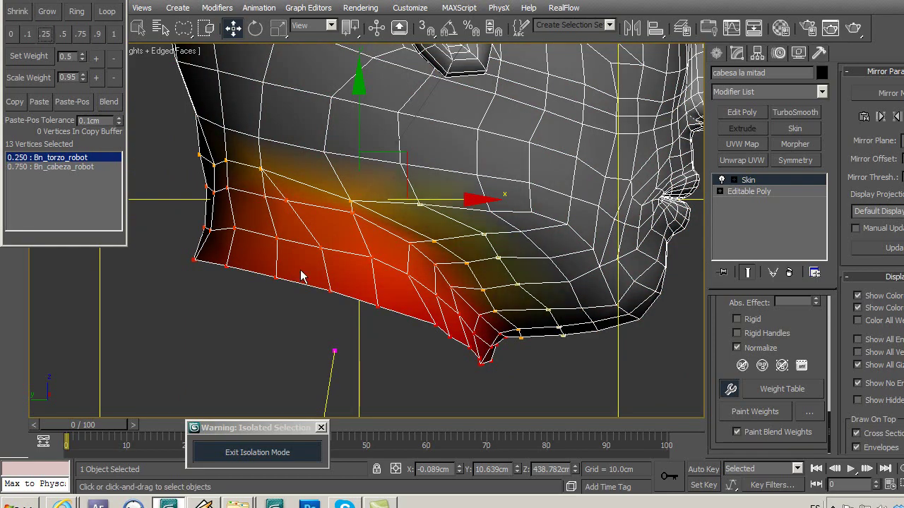
Loop-select the upper neck ring and weight it 0.75 torso, 0.25 head
alt+middle_drag(205, 192, 321, 239)
drag(255, 180, 255, 182)
click(107, 12)
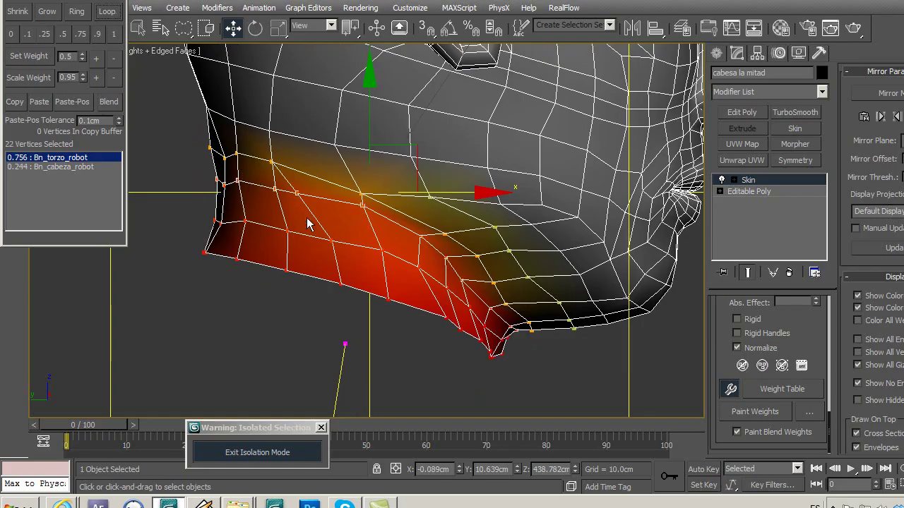
click(63, 167)
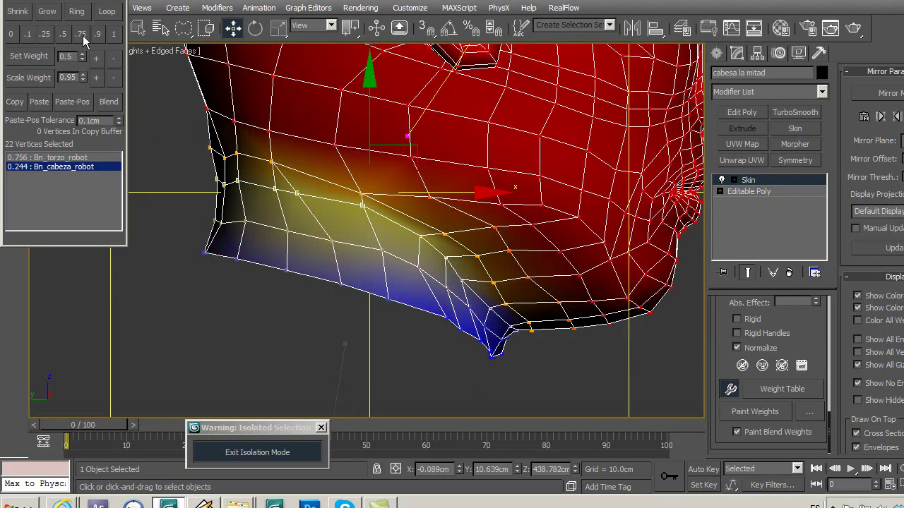
click(48, 34)
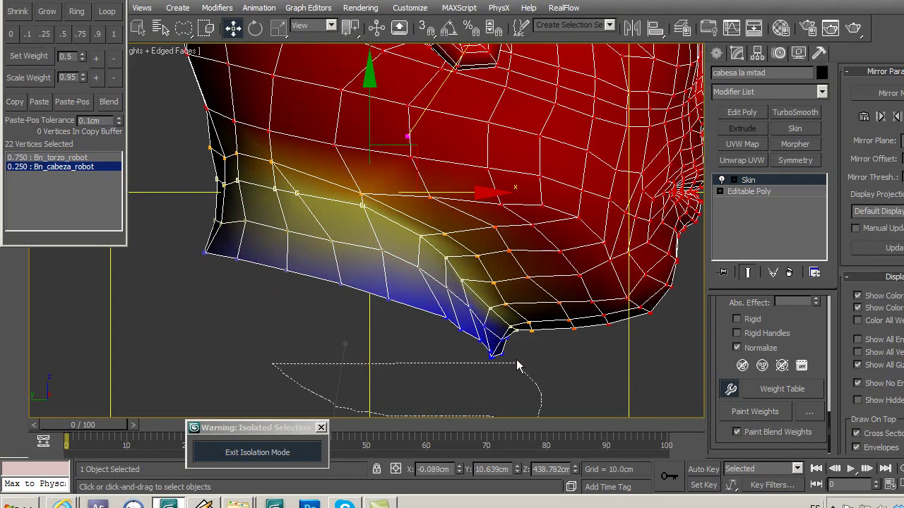
Set the 21 bottom-edge vertices' head weight to 0 and exit Edit Envelopes
drag(519, 367, 342, 256)
drag(142, 284, 477, 332)
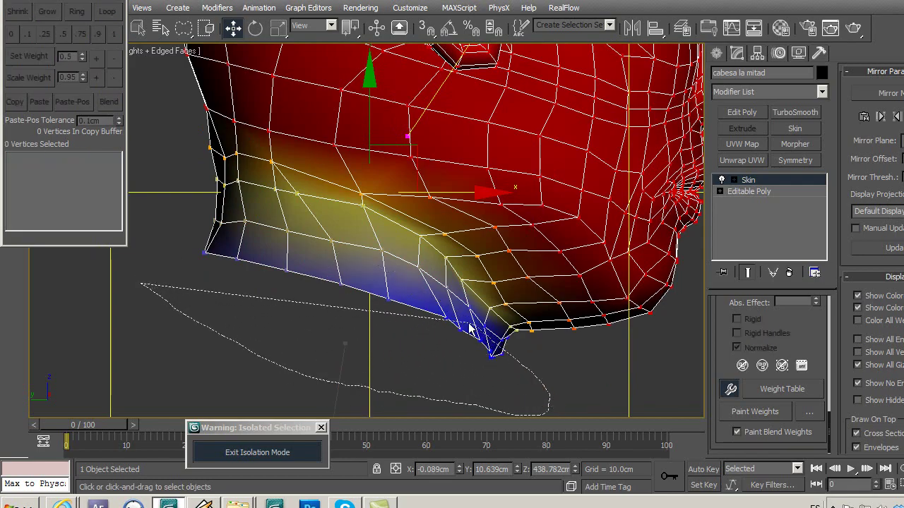
drag(477, 332, 180, 244)
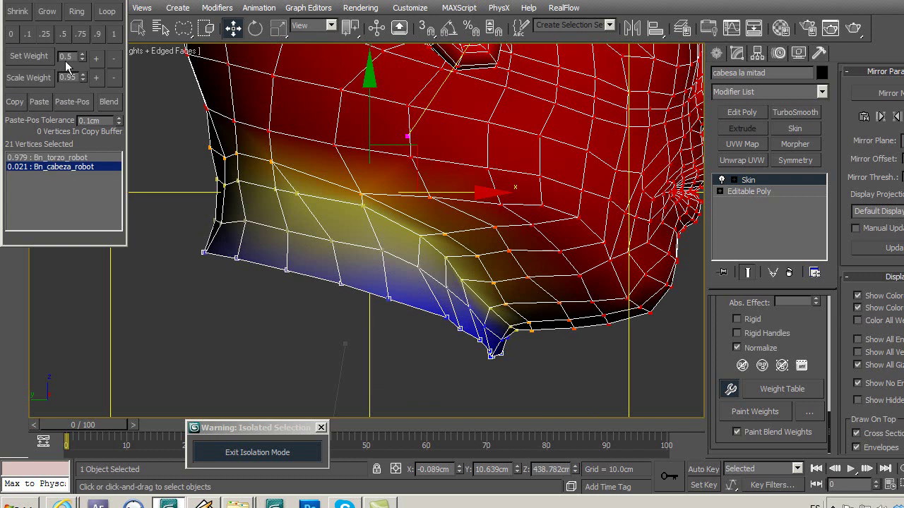
click(12, 35)
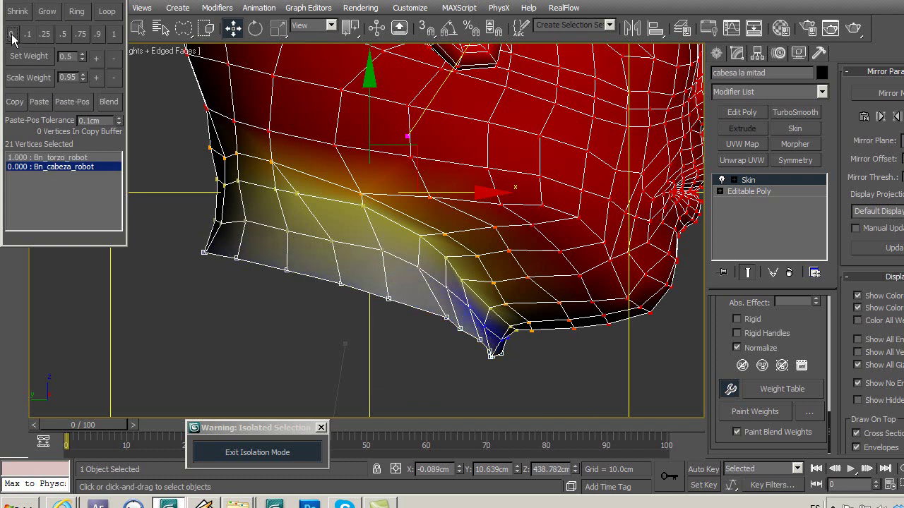
click(490, 400)
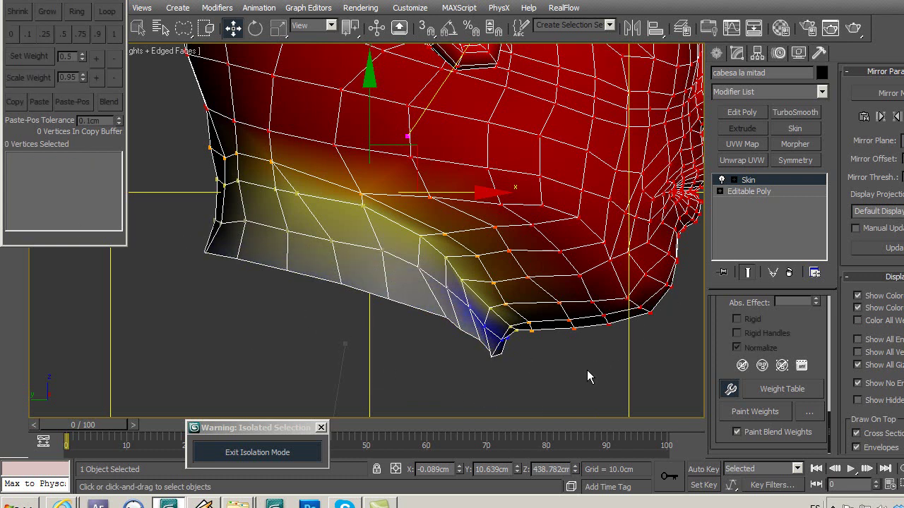
click(761, 183)
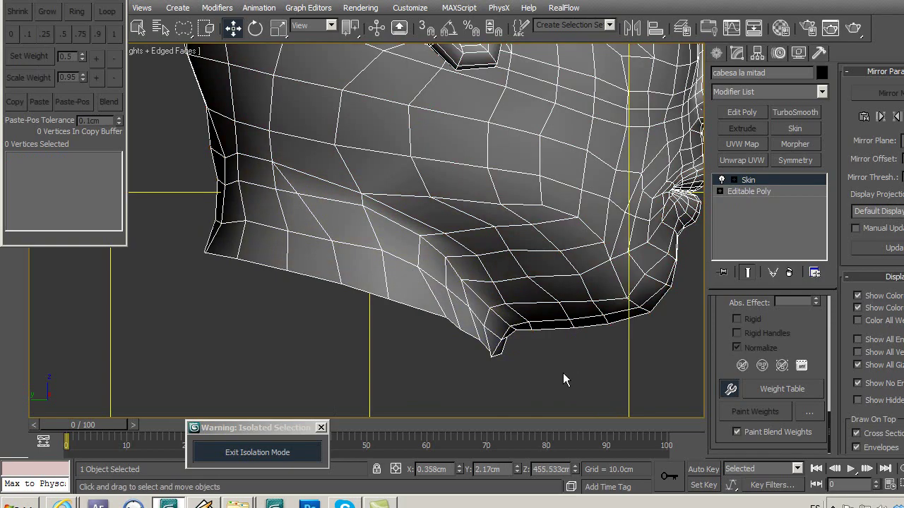
Rotate Point09 to test the neck, return it upright, and exit Isolation Mode
scroll(554, 377, down, 3)
scroll(541, 376, down, 3)
click(459, 290)
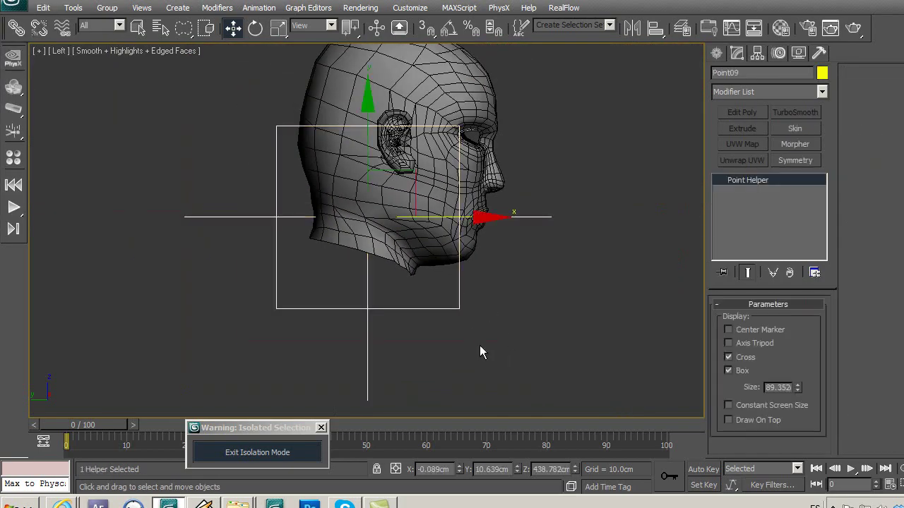
click(255, 28)
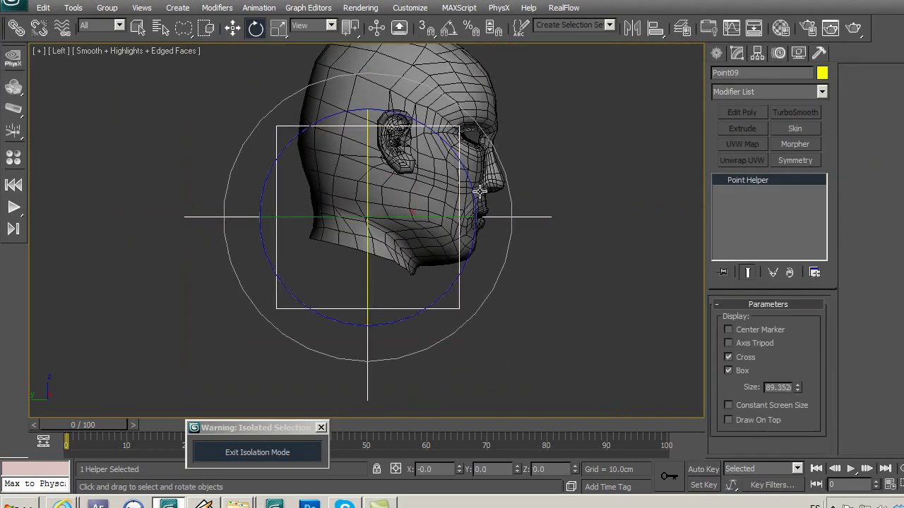
drag(476, 195, 466, 134)
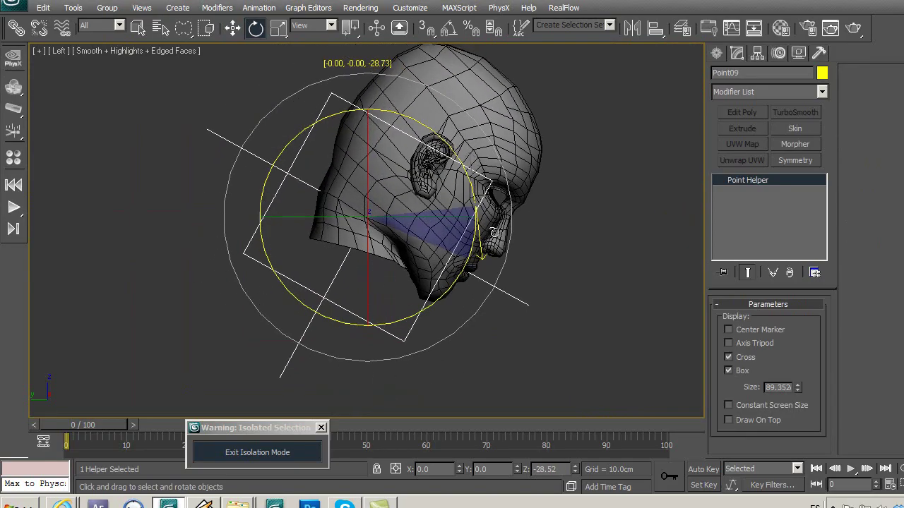
mouse_move(467, 135)
mouse_down()
mouse_move(416, 219)
mouse_move(472, 225)
mouse_move(383, 237)
mouse_move(489, 202)
mouse_up()
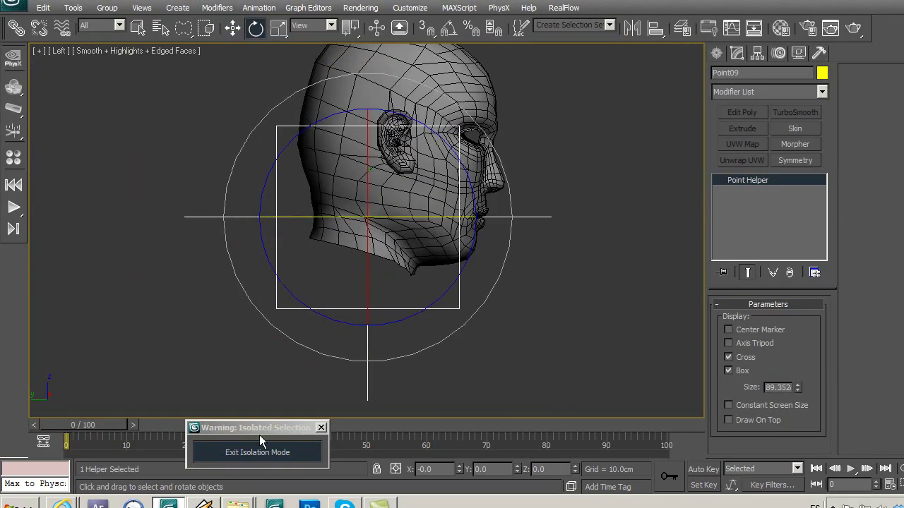
click(281, 449)
In Perspective, tilt the head about 30° on X and back, then turn it 30° on Z
mouse_move(565, 346)
alt+middle_down()
mouse_move(488, 343)
mouse_move(491, 352)
alt+middle_up()
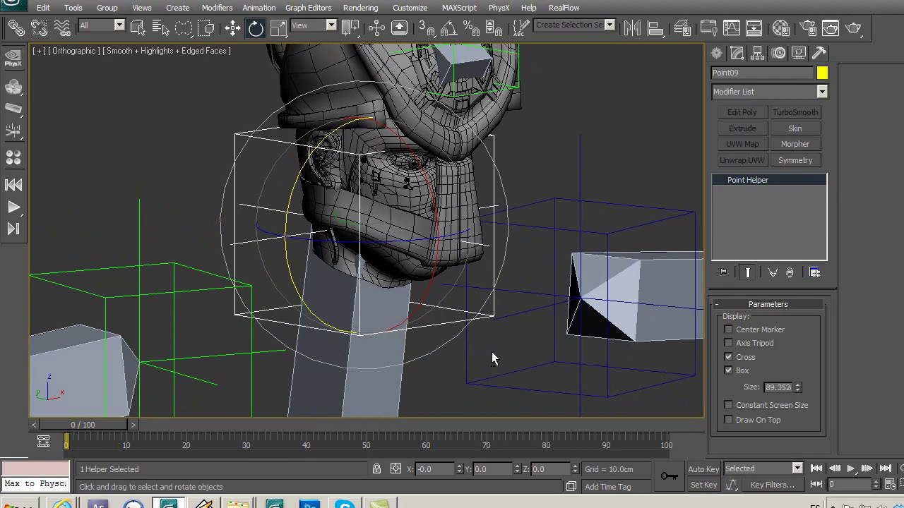
key(p)
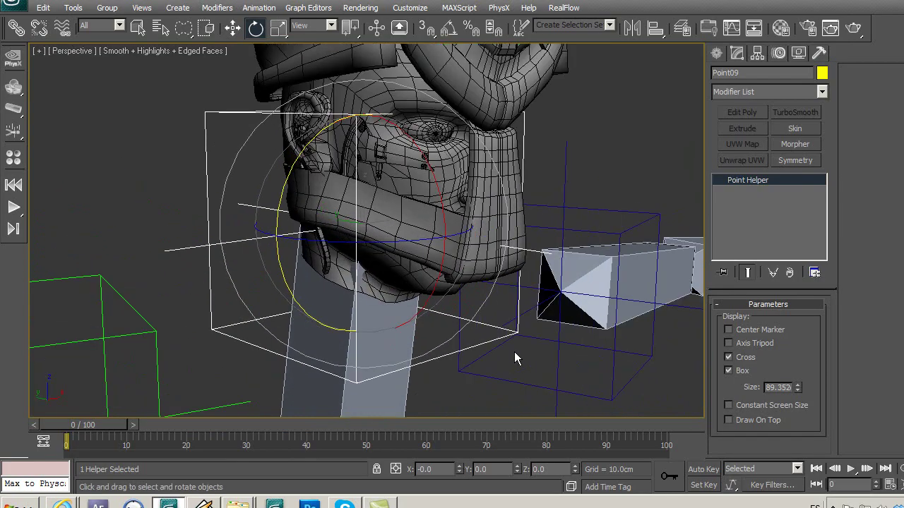
scroll(514, 352, down, 5)
mouse_move(450, 212)
mouse_down()
mouse_move(440, 167)
mouse_move(510, 339)
mouse_up()
mouse_move(510, 339)
middle_down()
mouse_move(512, 324)
mouse_move(471, 250)
middle_up()
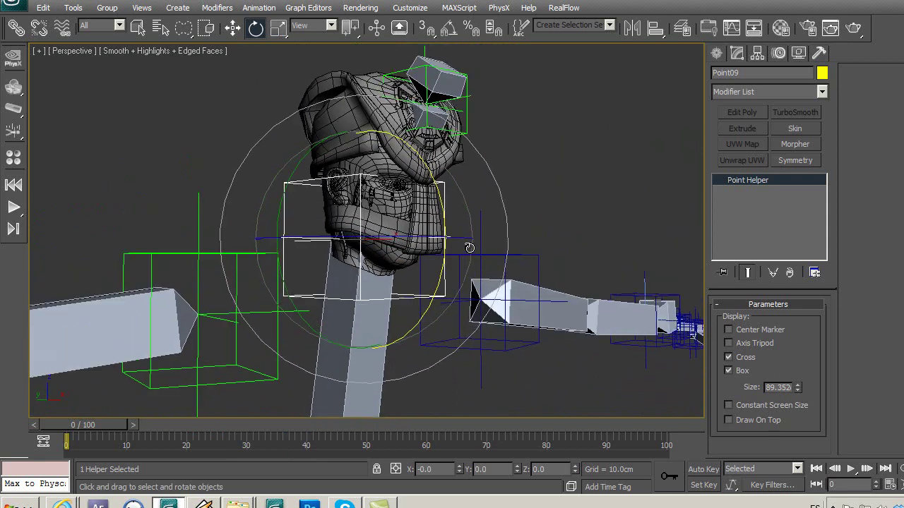
drag(463, 239, 506, 232)
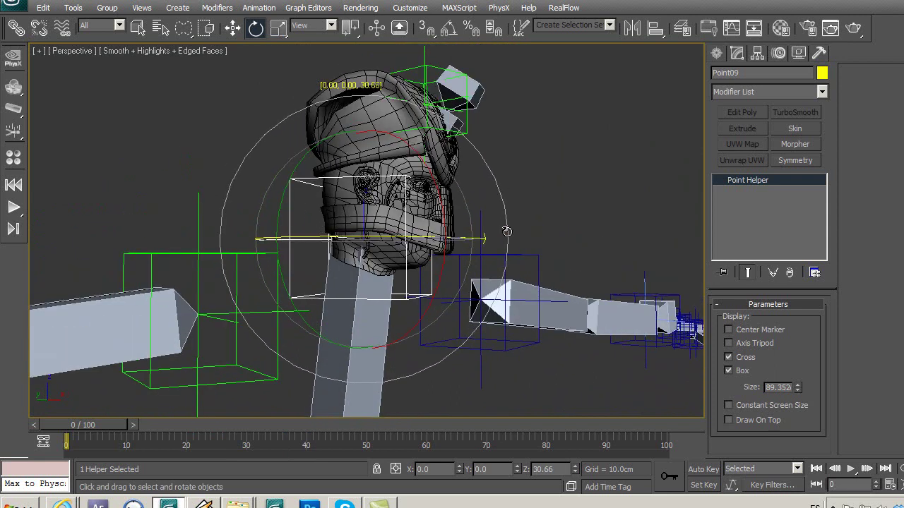
click(542, 181)
Return the timeline to frame 0 and orbit to a front-on view of the rig
mouse_move(552, 231)
alt+middle_down()
mouse_move(490, 286)
mouse_move(474, 324)
mouse_move(525, 220)
mouse_move(520, 195)
alt+middle_up()
scroll(494, 245, down, 2)
mouse_move(479, 256)
middle_down()
mouse_move(470, 270)
mouse_move(484, 263)
middle_up()
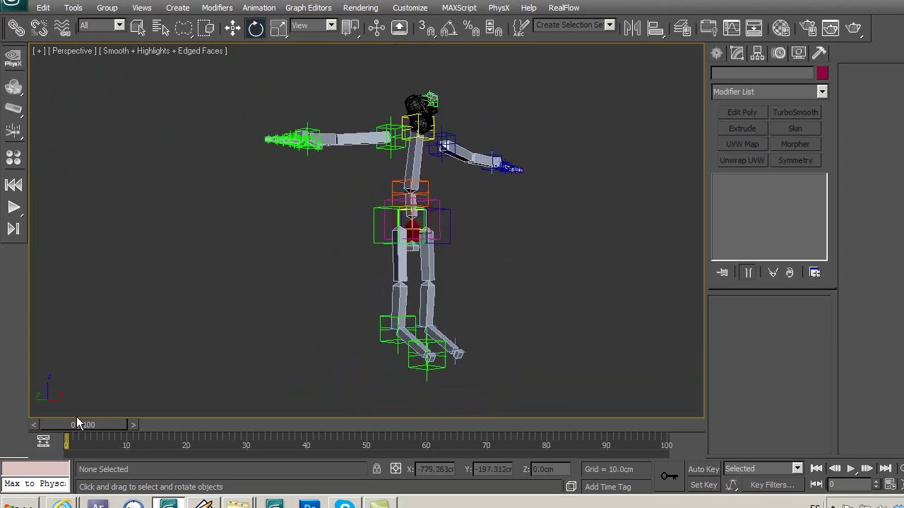
mouse_move(94, 421)
mouse_down()
mouse_move(153, 424)
mouse_move(61, 421)
mouse_up()
alt+middle_drag(521, 285, 399, 241)
Save the scene, then Save As sifor_rig04_02
key(ctrl+s)
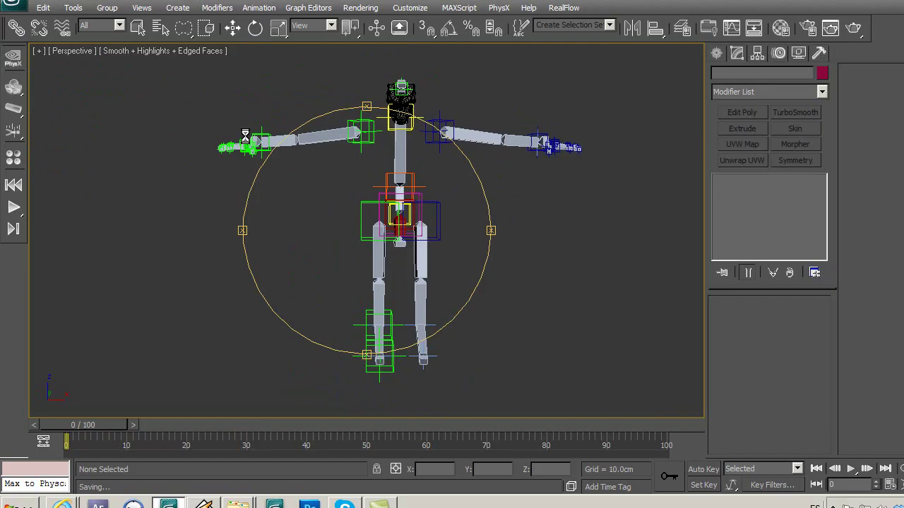
click(13, 6)
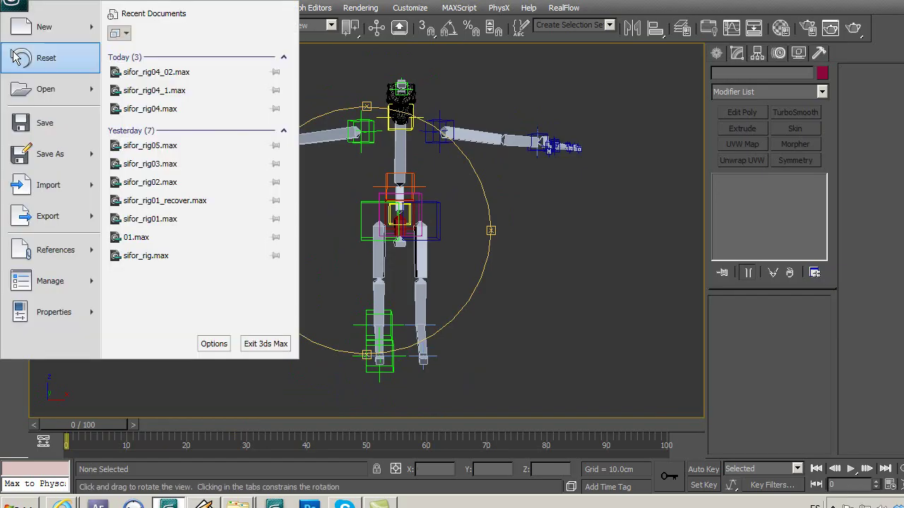
click(67, 154)
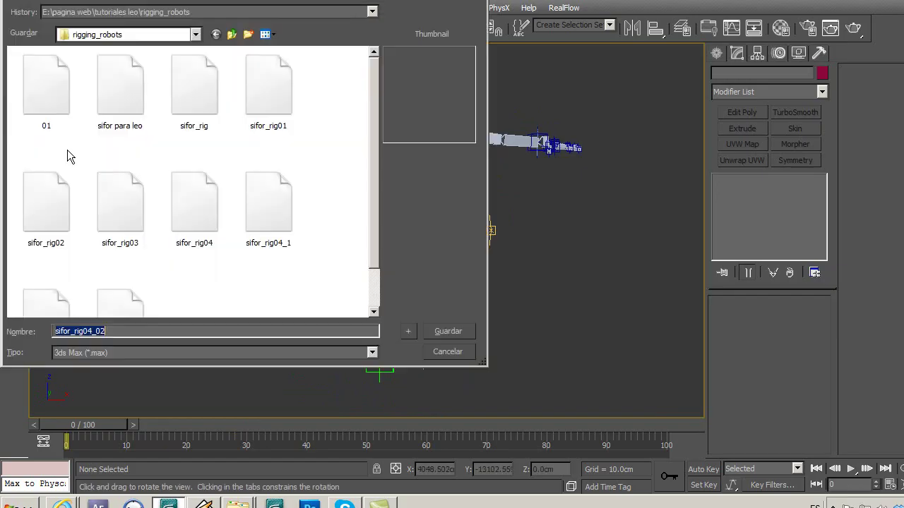
click(408, 331)
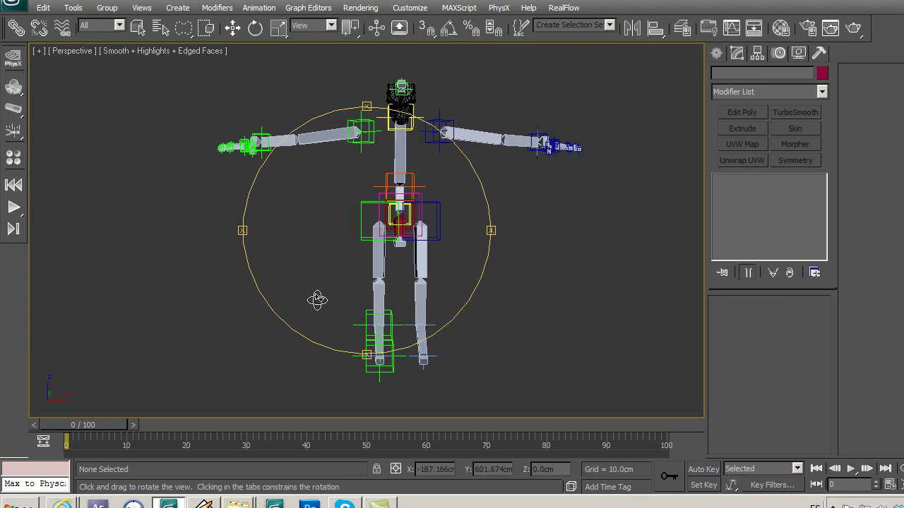
Adjust the view of the rig and open the Layer Manager
mouse_move(306, 197)
mouse_down()
mouse_move(380, 197)
mouse_move(339, 259)
mouse_up()
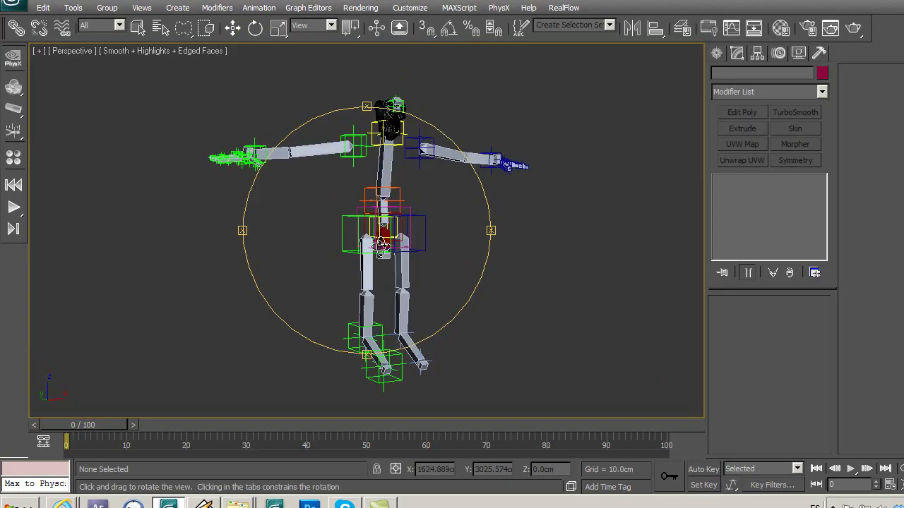
key(e)
middle_drag(483, 215, 490, 205)
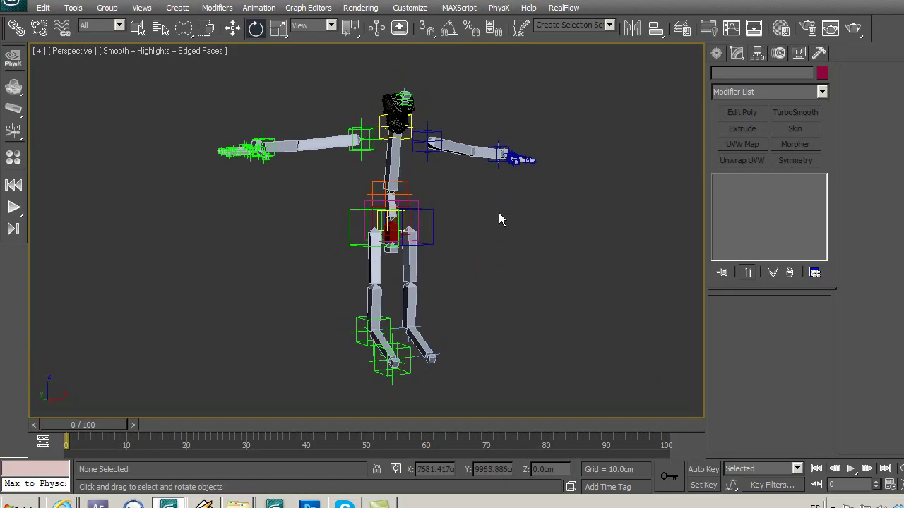
middle_drag(465, 227, 470, 234)
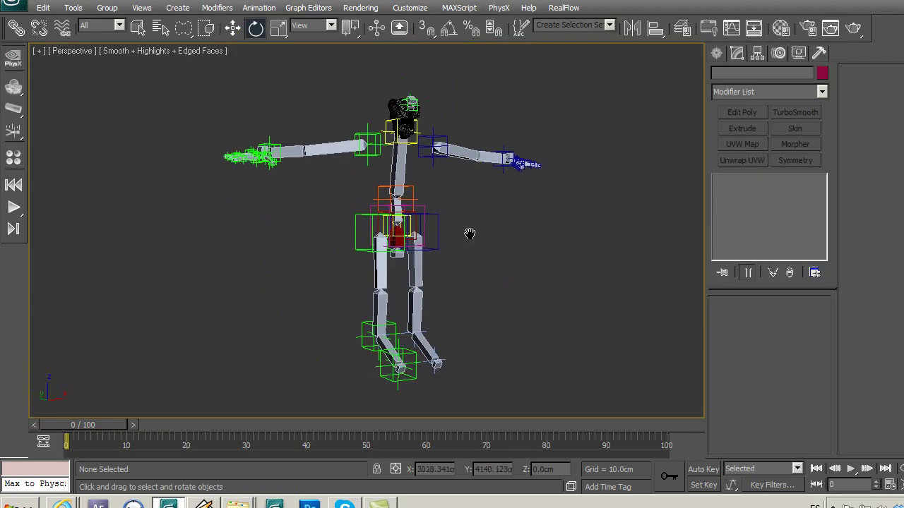
click(682, 27)
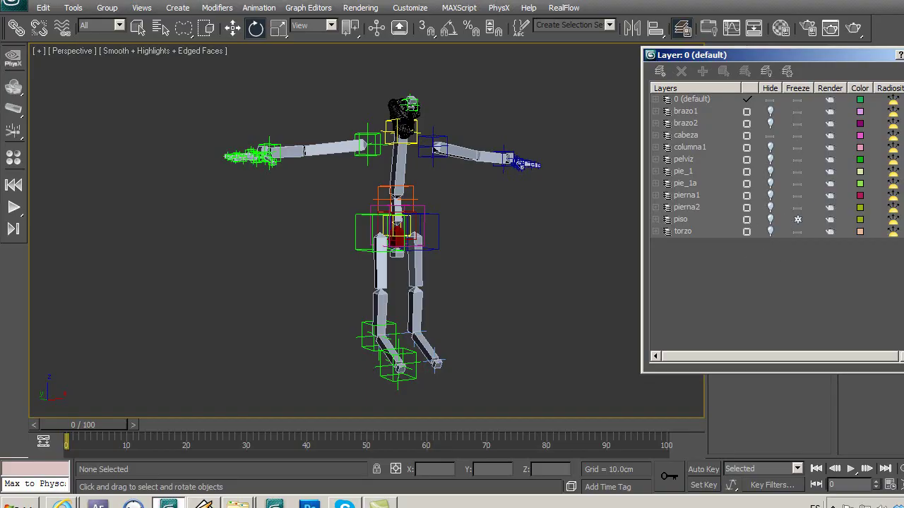
Close the Layer Manager, set the Create panel to Shapes > Splines, and show four viewports
click(682, 28)
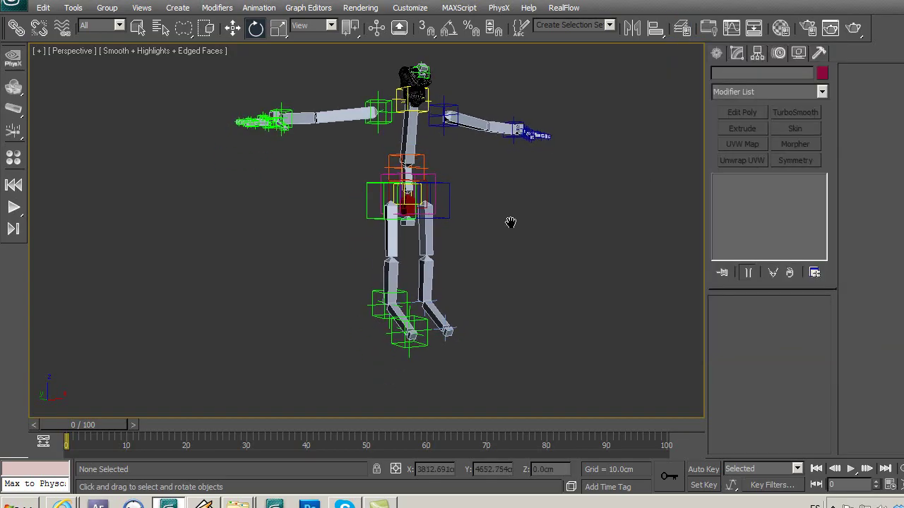
middle_drag(510, 224, 521, 209)
click(715, 55)
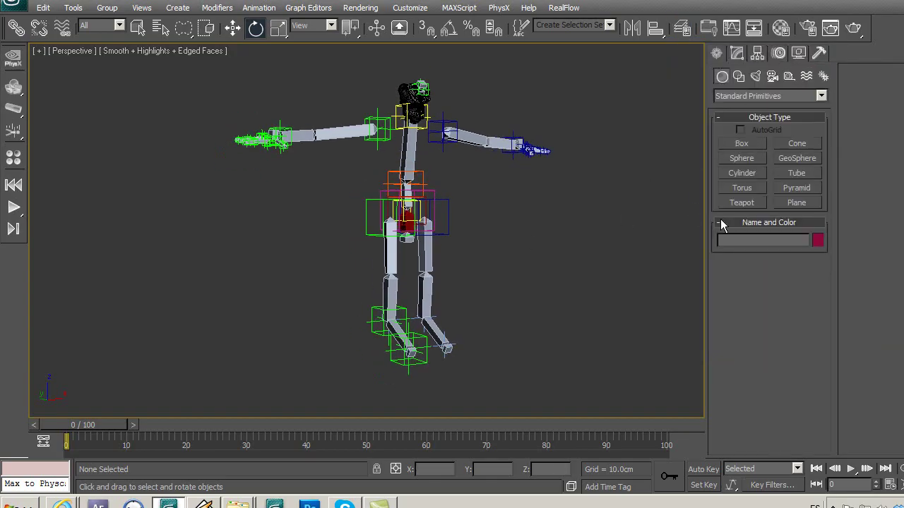
click(738, 76)
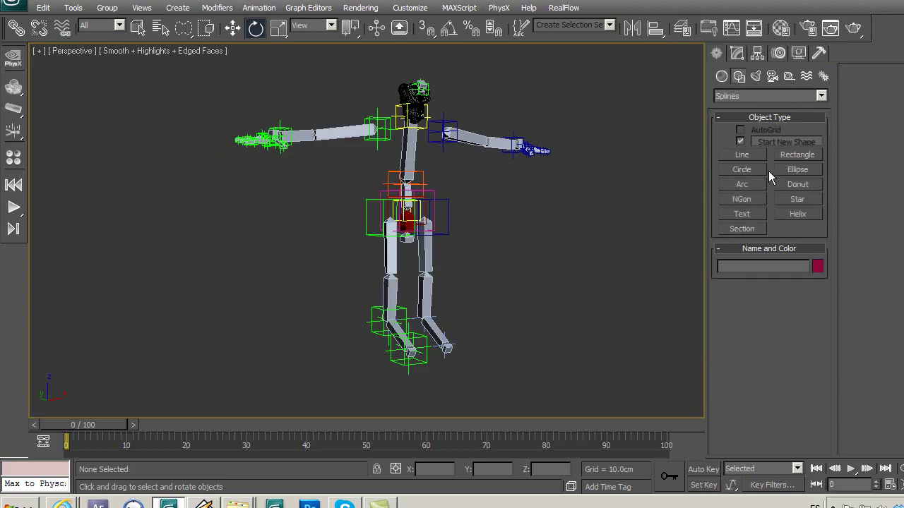
key(alt+w)
scroll(222, 165, up, 3)
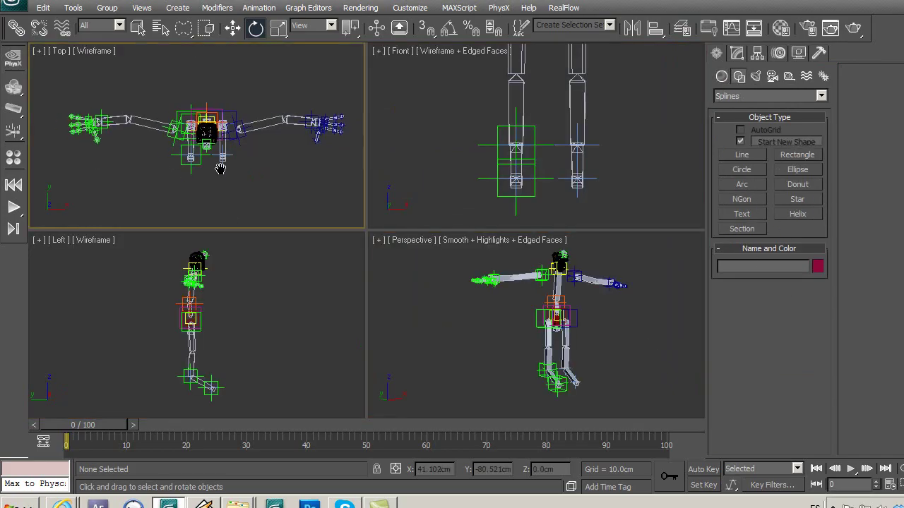
Draw a circle right of the rig and a 90.068 × 104.196 cm rectangle left of it
click(735, 171)
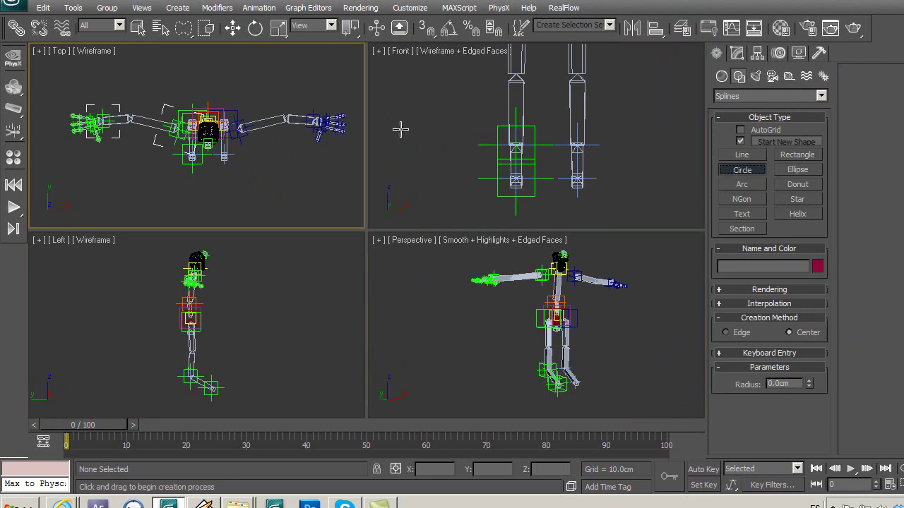
drag(277, 169, 294, 189)
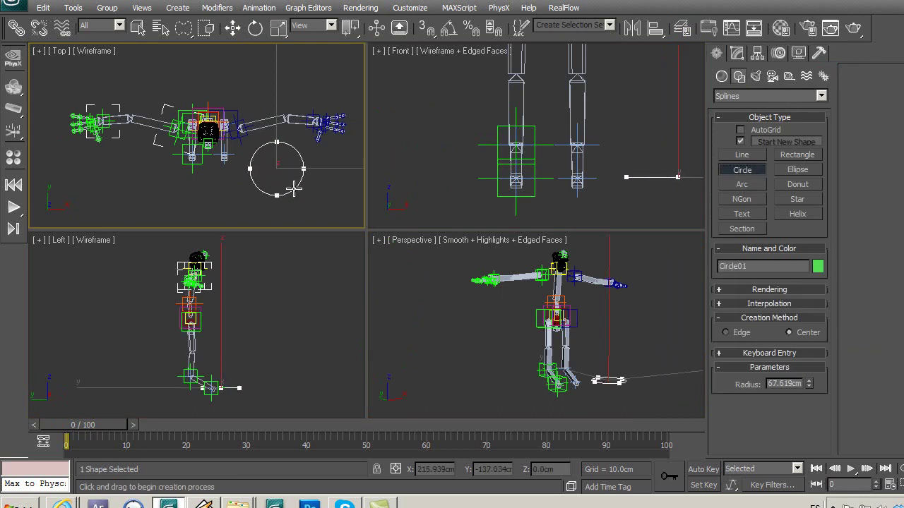
click(794, 155)
drag(120, 165, 161, 202)
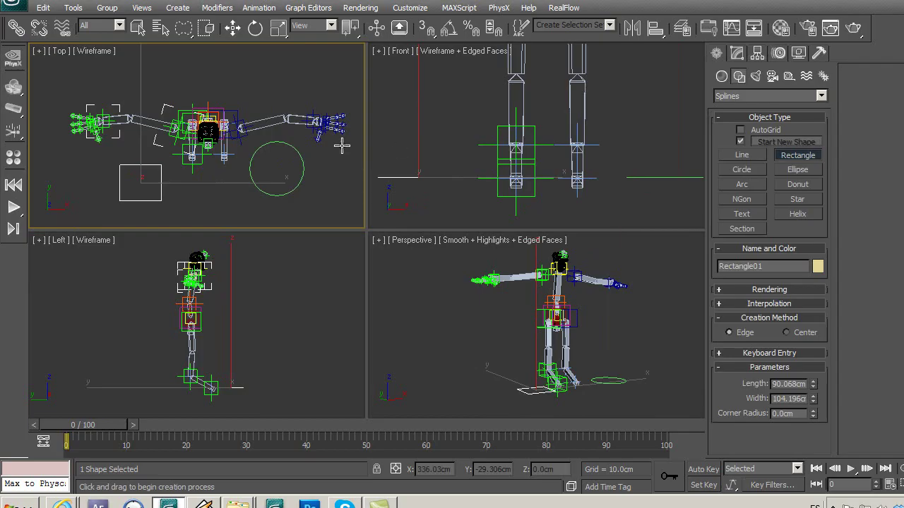
Pan the Top and Perspective views and switch to Select and Move
middle_drag(219, 192, 228, 166)
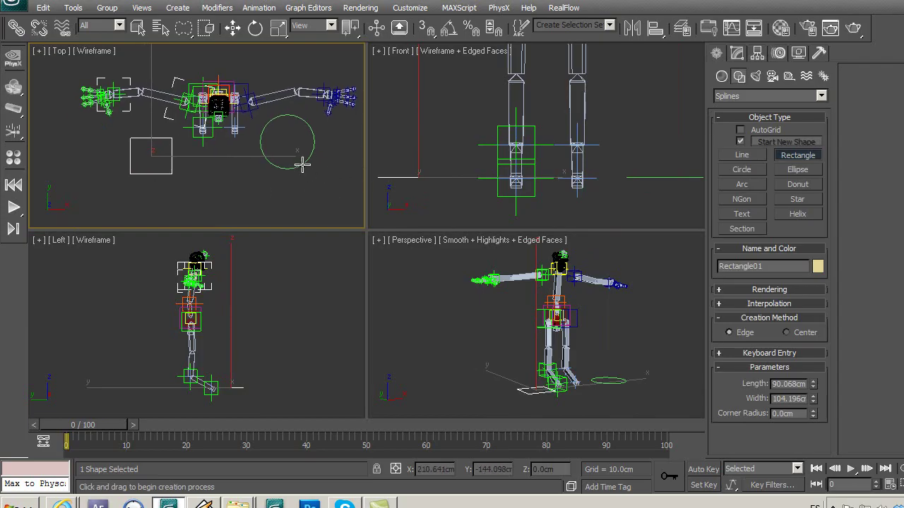
mouse_move(302, 164)
middle_down()
mouse_move(309, 175)
mouse_move(288, 172)
mouse_move(288, 188)
middle_up()
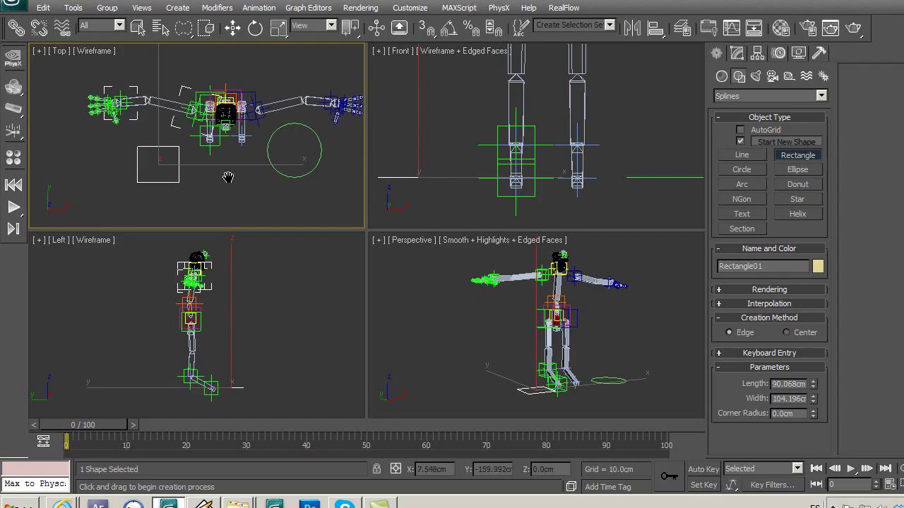
middle_drag(230, 178, 231, 176)
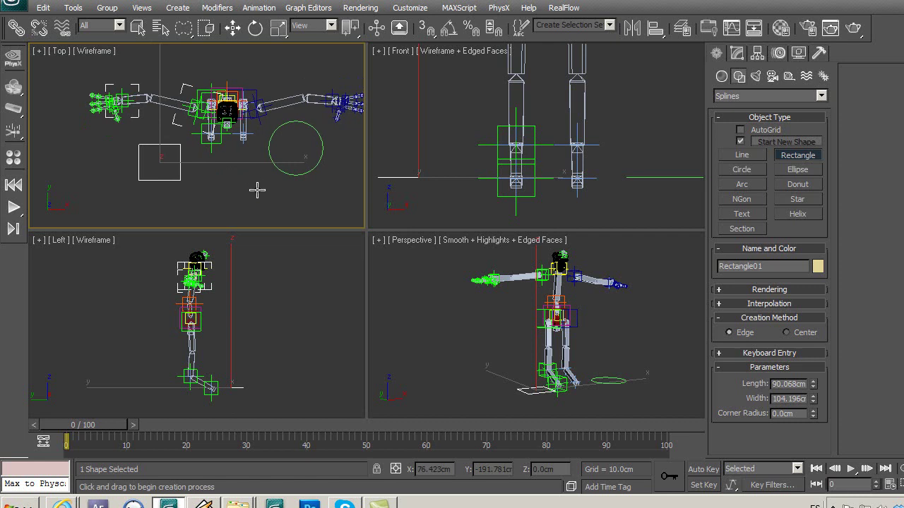
click(233, 27)
right_click(473, 339)
middle_drag(473, 339, 456, 332)
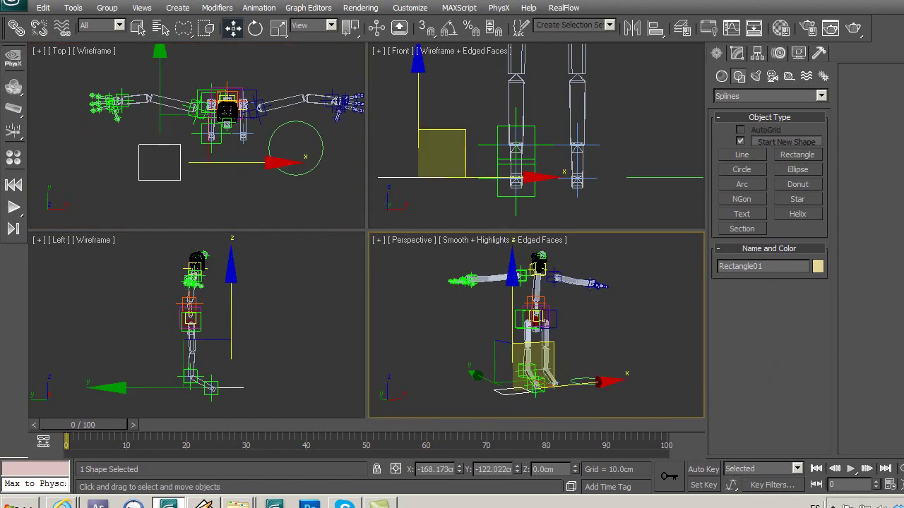
Maximize the Perspective view and select the circle spline Circle01
key(alt+w)
middle_drag(429, 278, 522, 305)
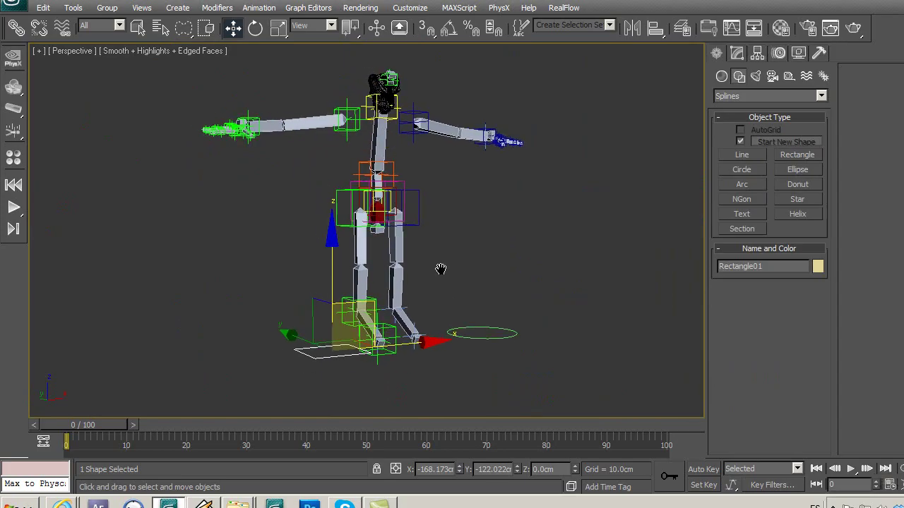
scroll(522, 304, up, 5)
scroll(520, 291, down, 3)
click(512, 318)
mouse_move(463, 227)
middle_down()
mouse_move(454, 226)
mouse_move(454, 242)
middle_up()
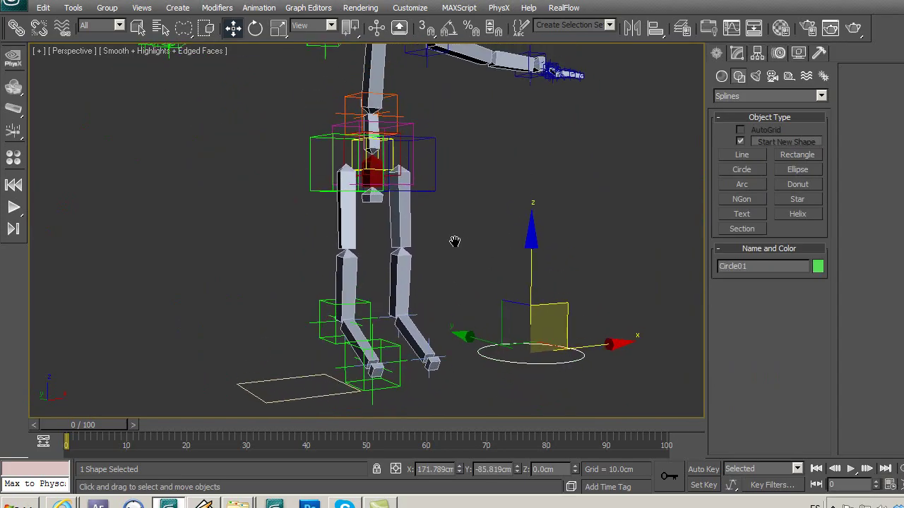
Align Circle01's position to the hip helper Point01
click(650, 35)
scroll(454, 200, up, 1)
scroll(454, 202, up, 1)
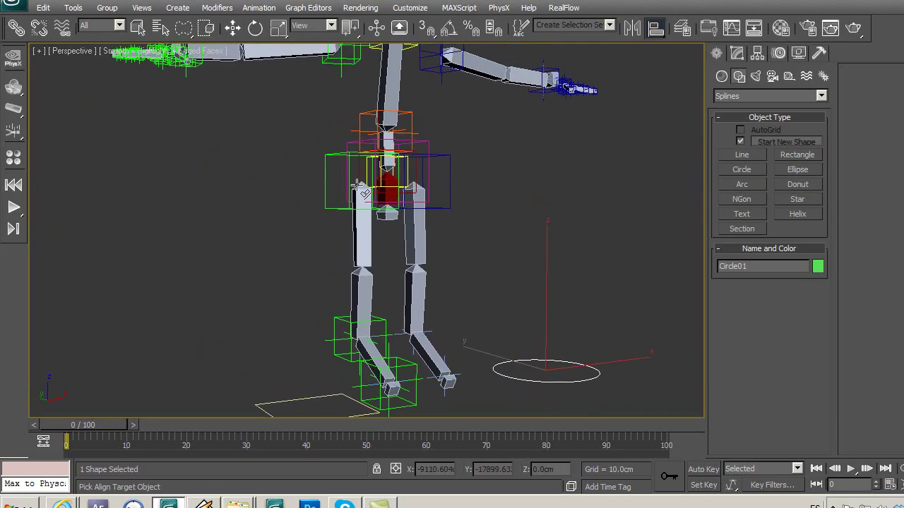
scroll(369, 154, up, 2)
click(357, 140)
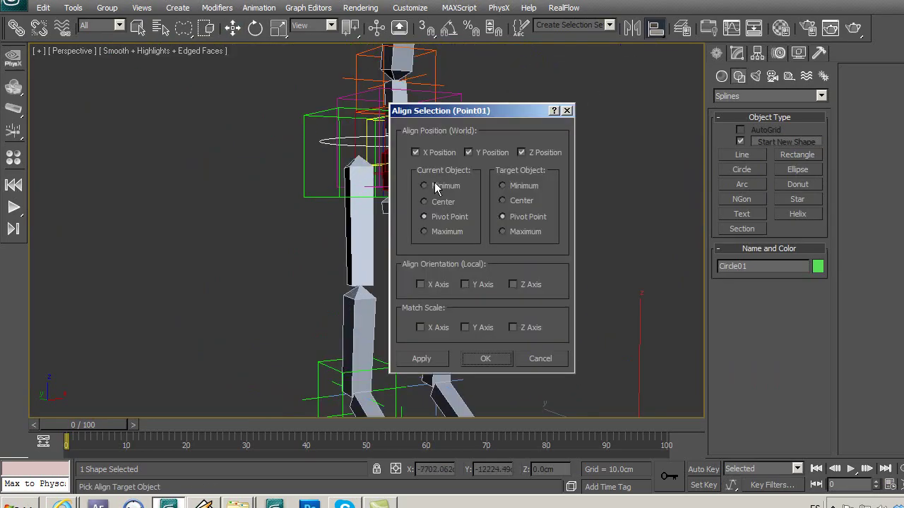
click(486, 359)
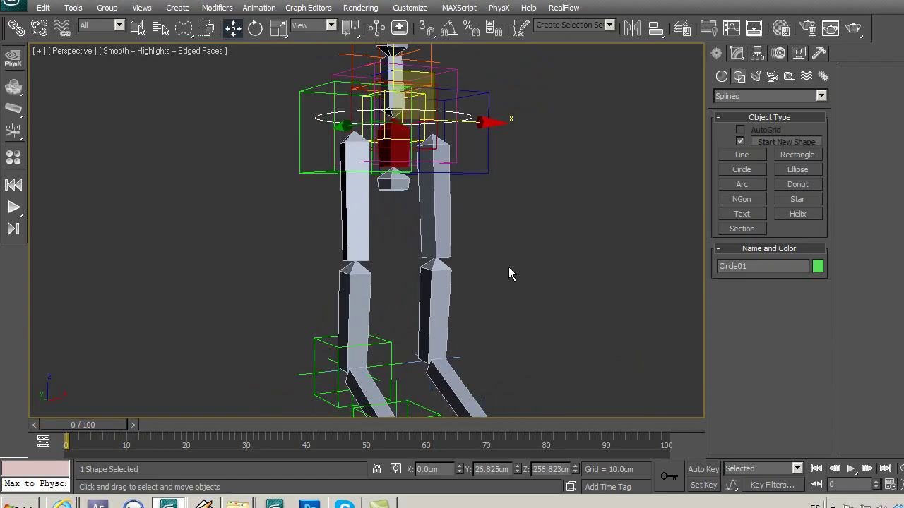
scroll(509, 267, down, 2)
Set Circle01's Z position to 0 so it sits on the ground
double_click(547, 469)
text(0)
key(Return)
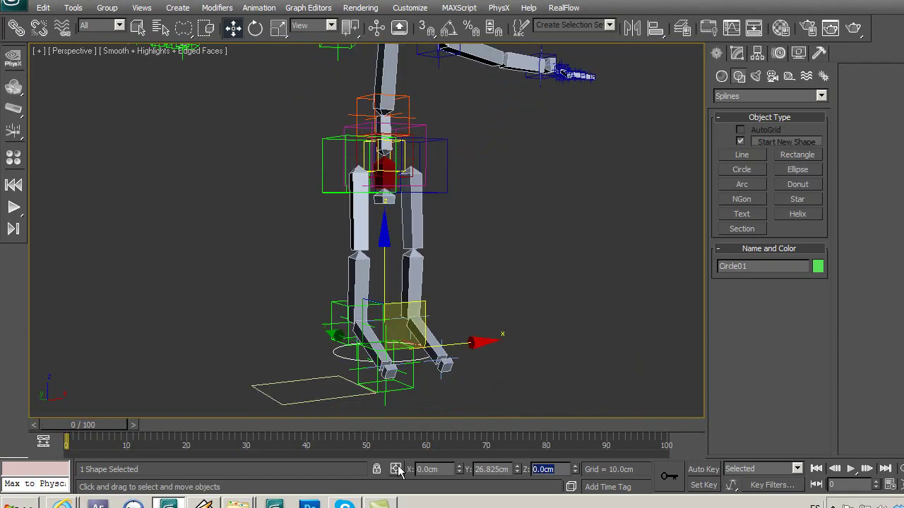
scroll(523, 299, down, 3)
scroll(522, 299, up, 3)
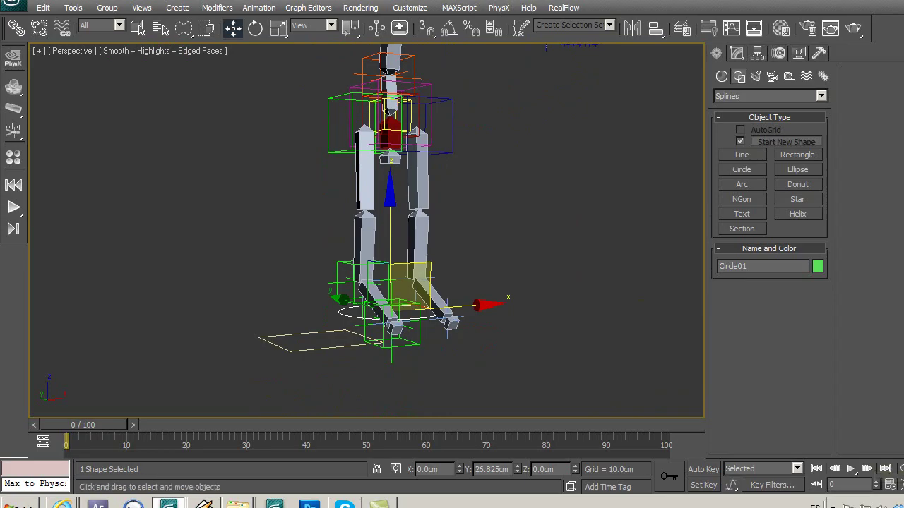
alt+middle_drag(384, 257, 405, 296)
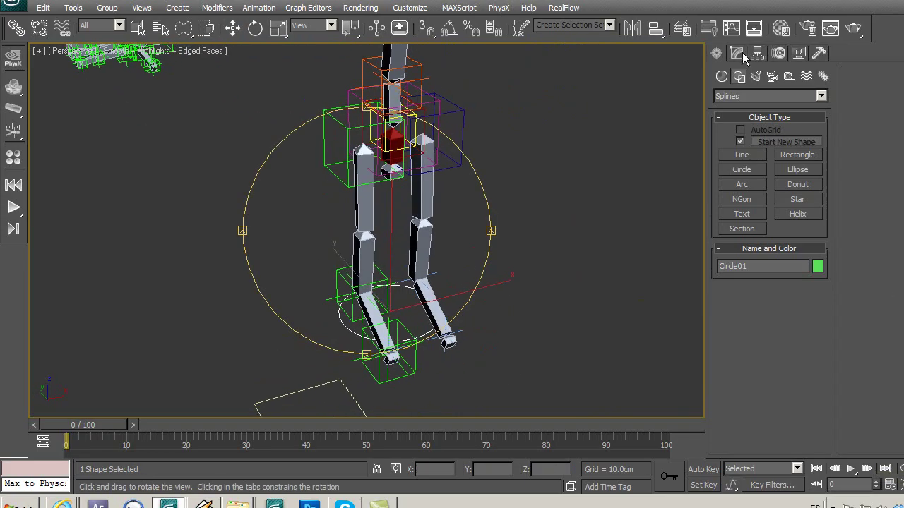
Set the circle's radius to 196.77cm and give it a dark red object colour
click(737, 53)
drag(819, 350, 781, 222)
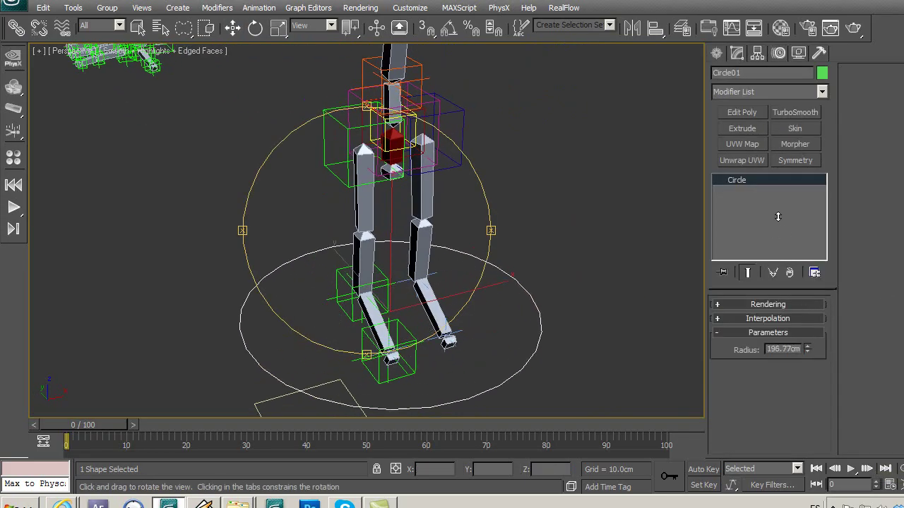
mouse_move(434, 243)
mouse_down()
mouse_move(486, 221)
mouse_move(473, 216)
mouse_up()
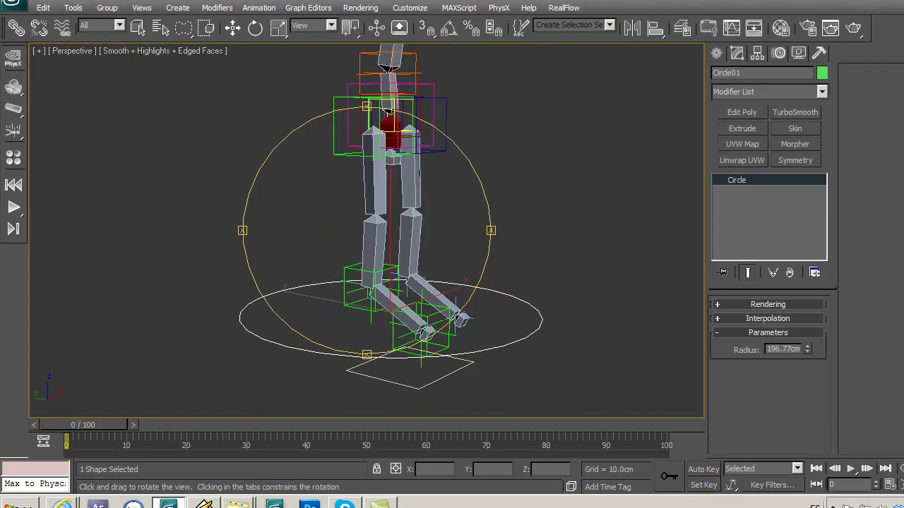
click(822, 73)
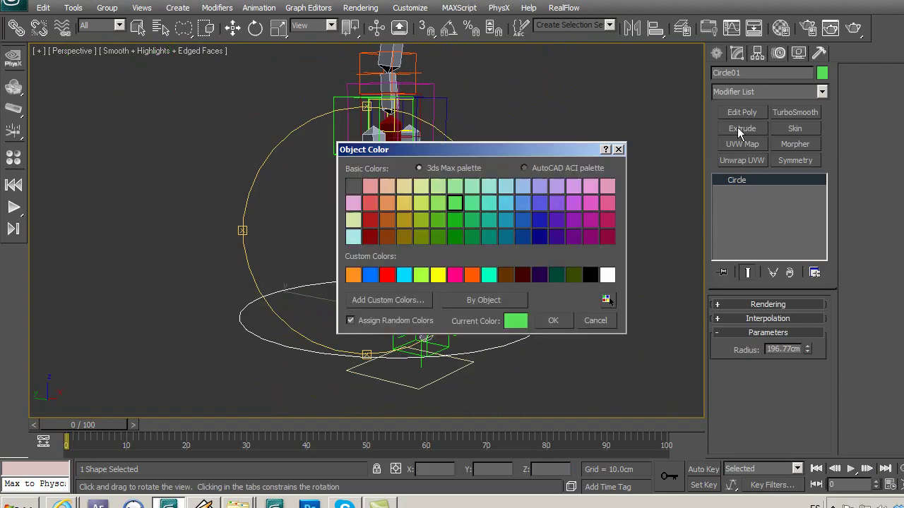
click(390, 275)
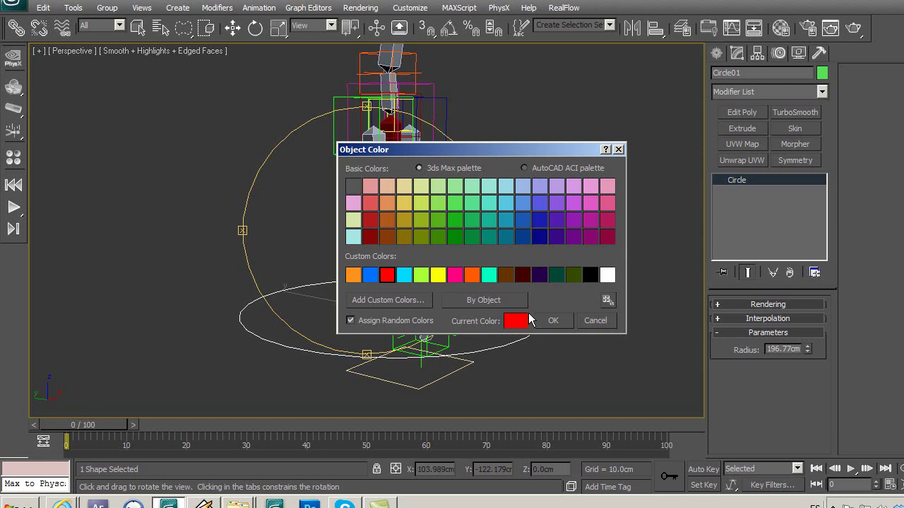
click(370, 240)
click(563, 323)
Rename the ground circle Ctrl_P_robot
mouse_move(438, 247)
mouse_down()
mouse_move(408, 233)
mouse_move(424, 235)
mouse_up()
key(w)
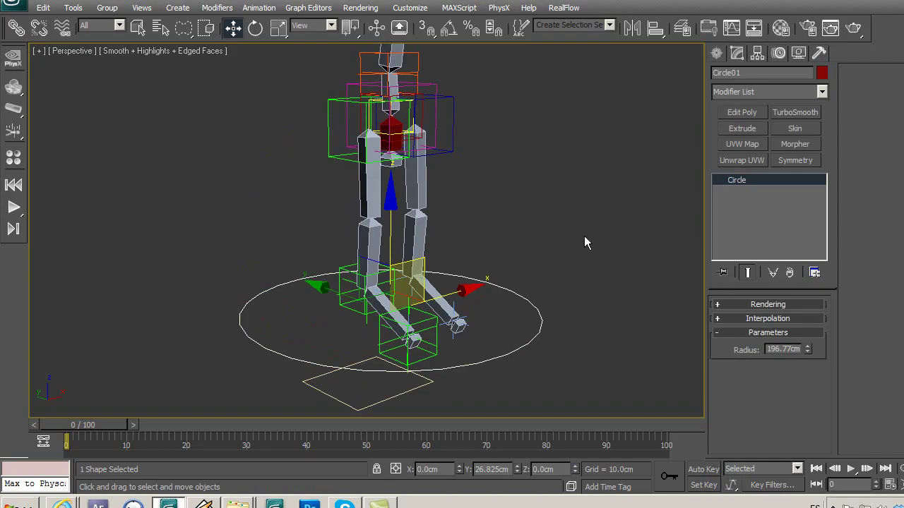
click(745, 74)
middle_drag(325, 327, 335, 310)
middle_drag(475, 334, 475, 350)
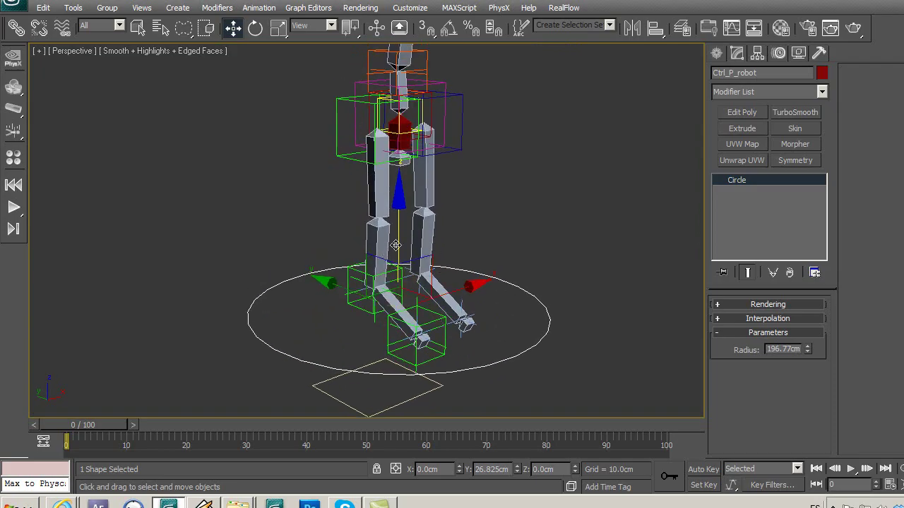
Shift-drag a copy of the circle up on Z as Ctrl_P_robot01 and shrink its radius
shift+drag(395, 245, 396, 150)
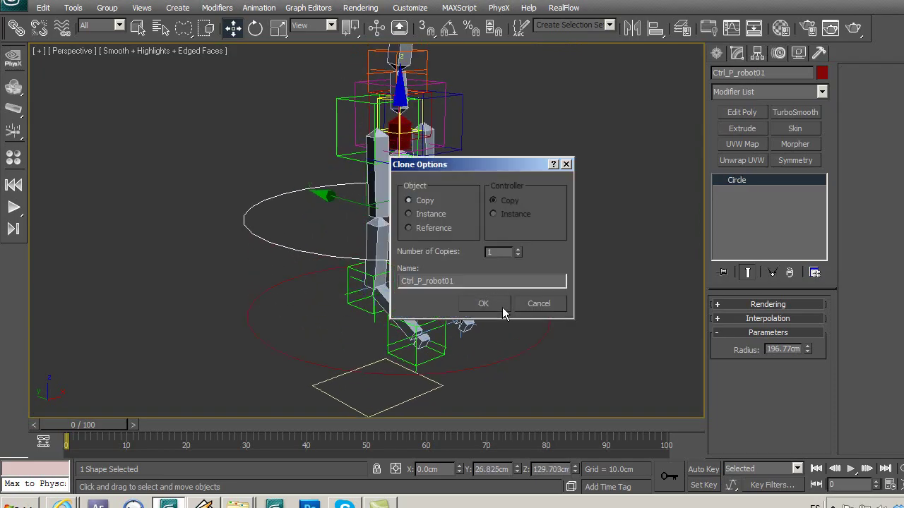
click(502, 308)
drag(805, 351, 814, 386)
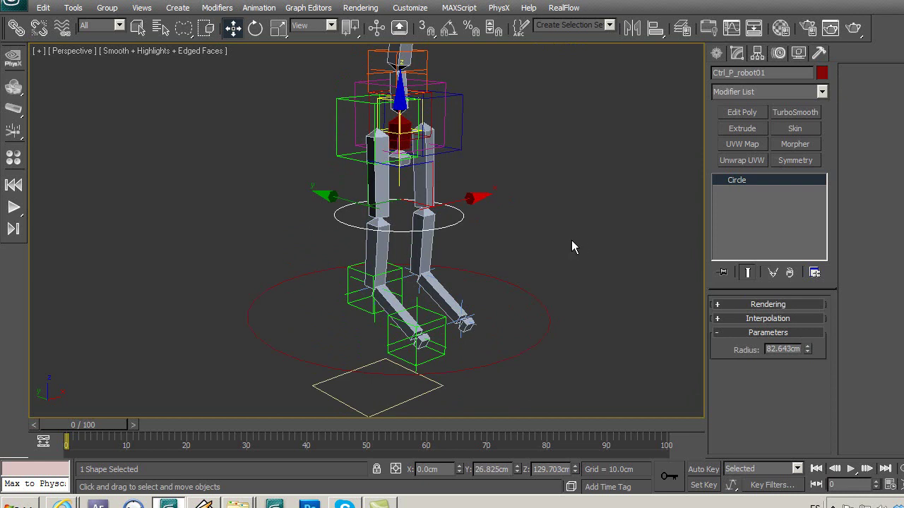
scroll(466, 212, up, 3)
Align Ctrl_P_robot01 to the pelvis, set radius to 87.602 cm, then open the Layer Manager
click(655, 28)
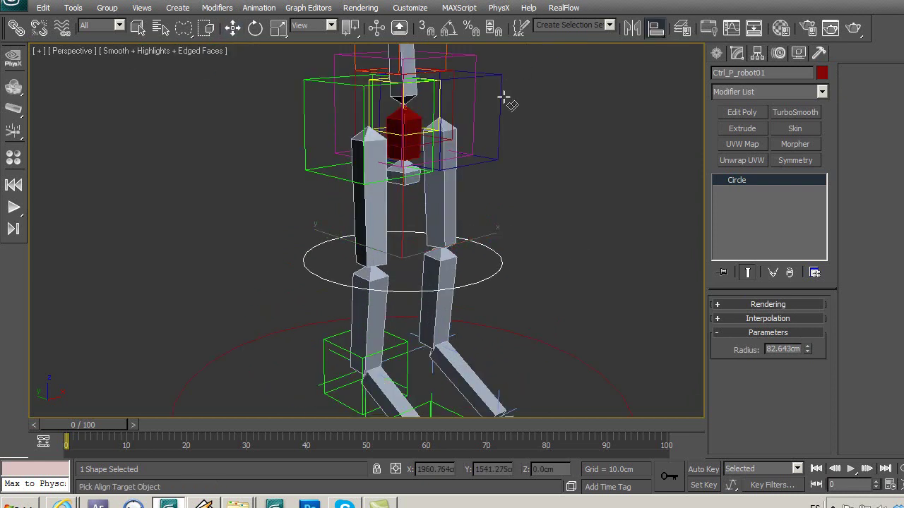
click(458, 103)
click(487, 358)
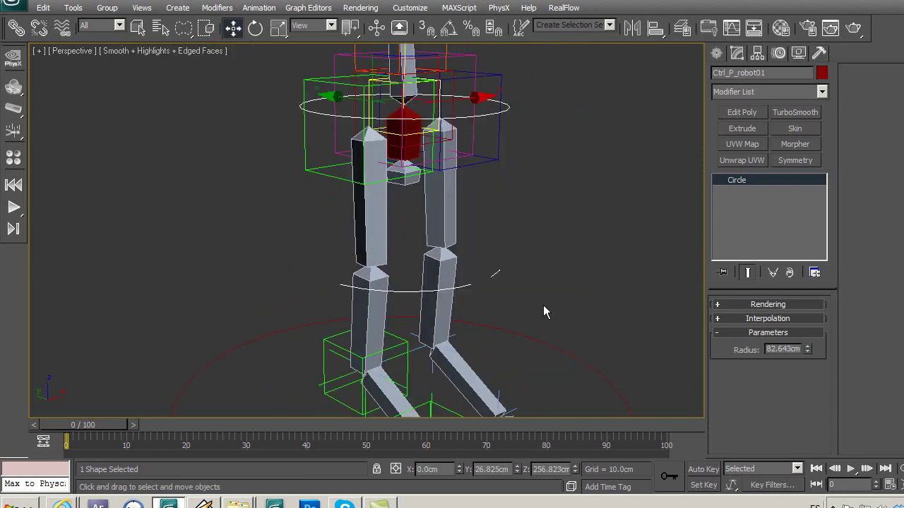
scroll(561, 240, down, 2)
scroll(576, 162, up, 3)
scroll(533, 205, up, 1)
alt+middle_drag(525, 195, 428, 221)
scroll(463, 214, up, 3)
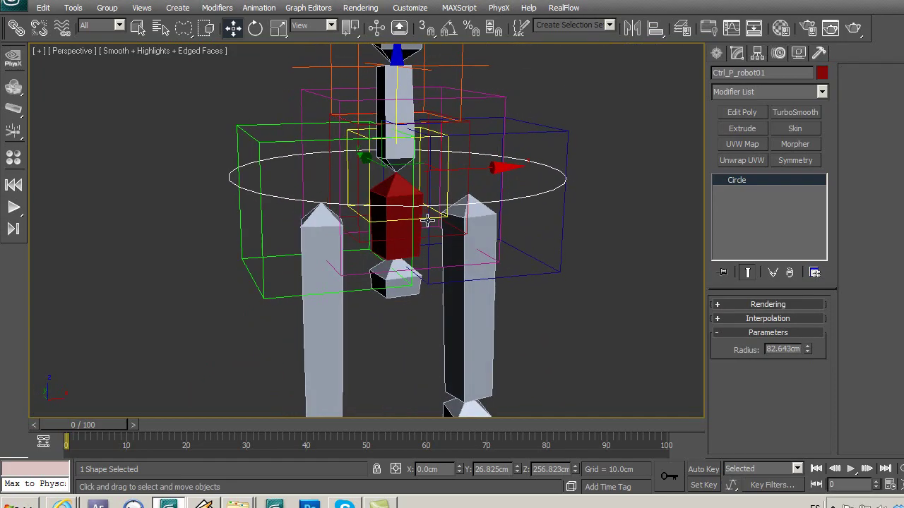
drag(806, 351, 806, 332)
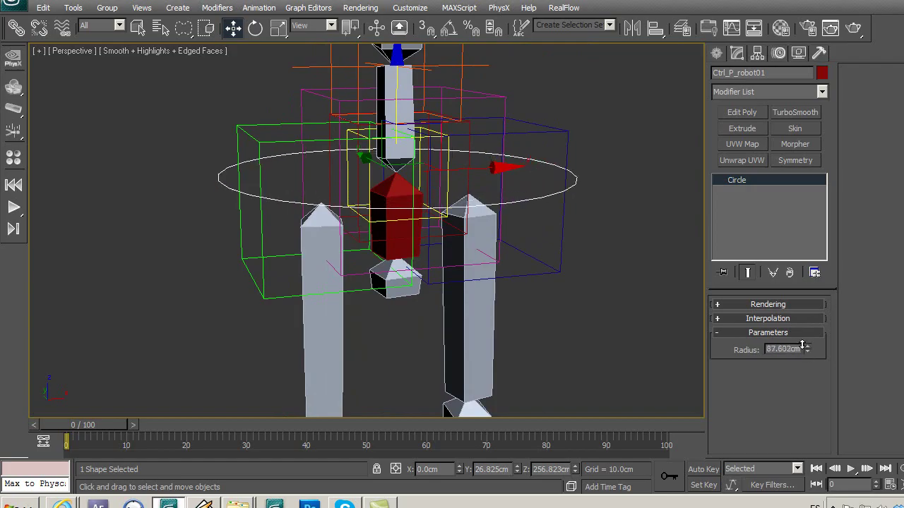
click(685, 30)
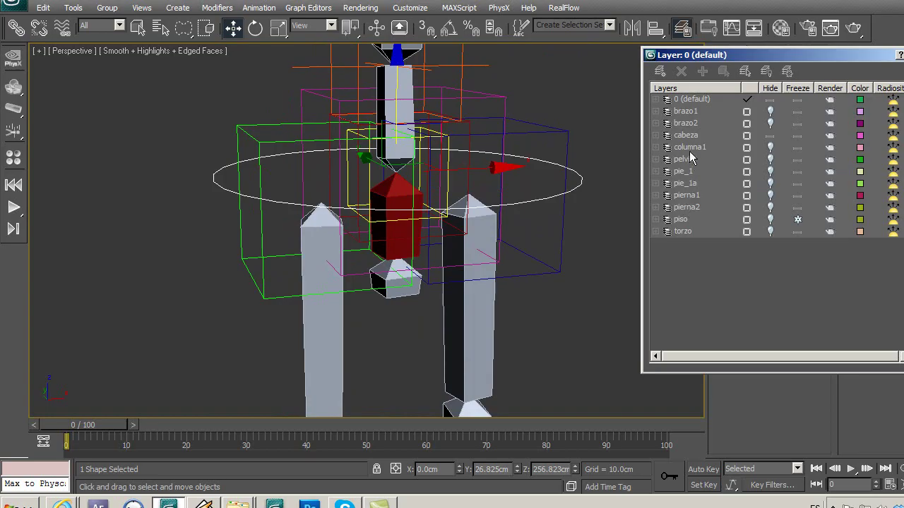
Unhide the columna1, pelviz and torzo layers
click(768, 147)
click(768, 147)
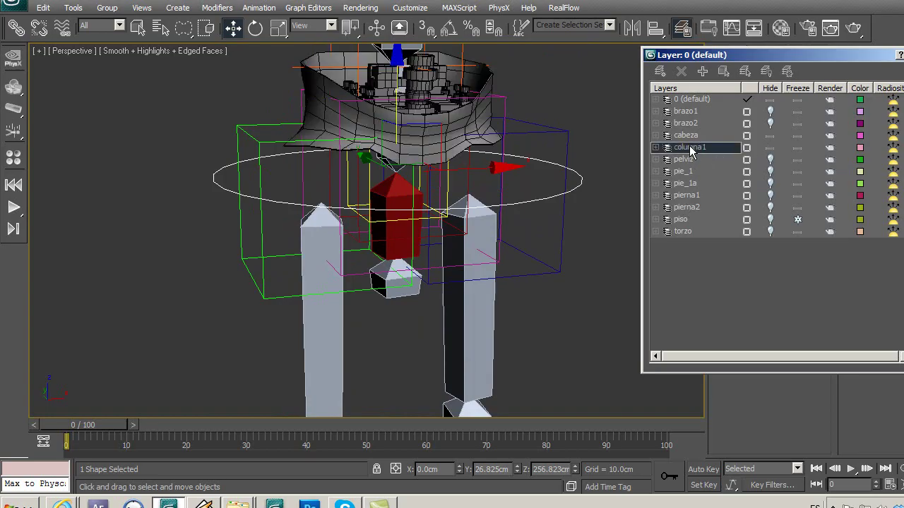
click(770, 159)
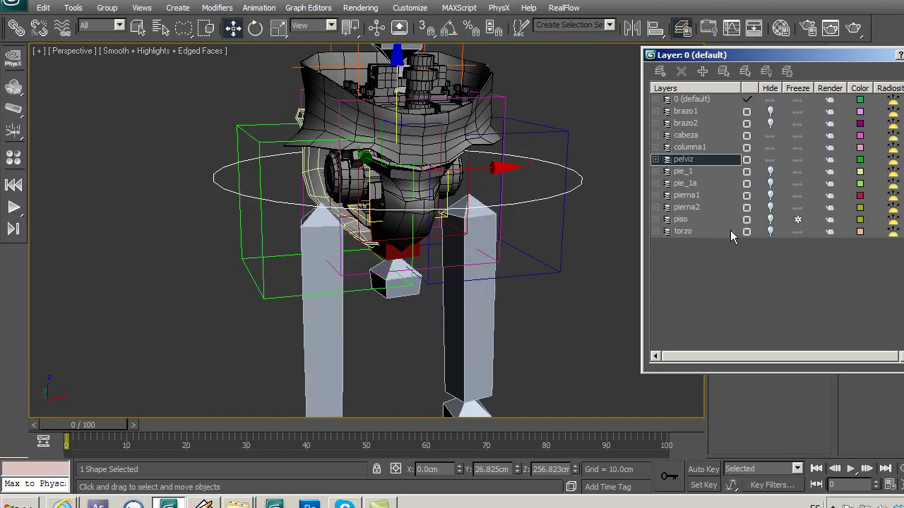
click(770, 231)
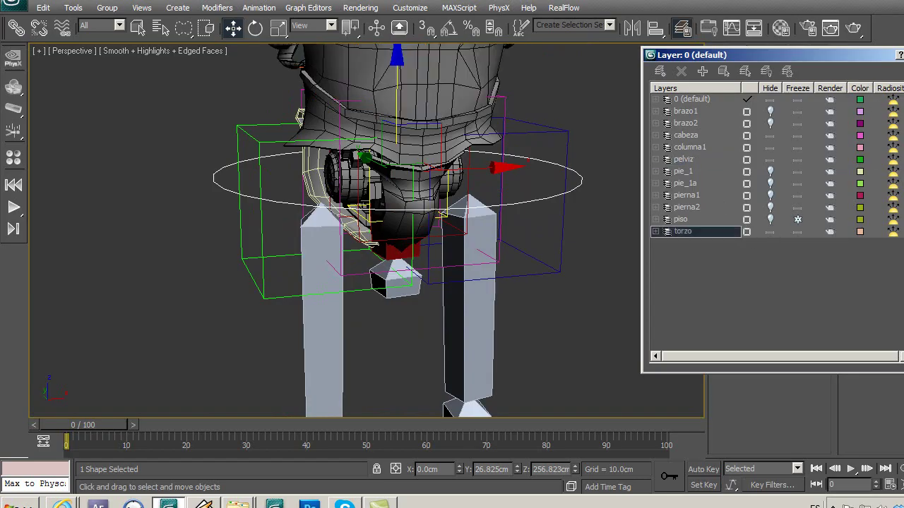
Close the Layer Manager and reduce Ctrl_P_robot01's radius to 72.065 cm
click(682, 27)
middle_drag(571, 176, 571, 210)
drag(807, 351, 807, 365)
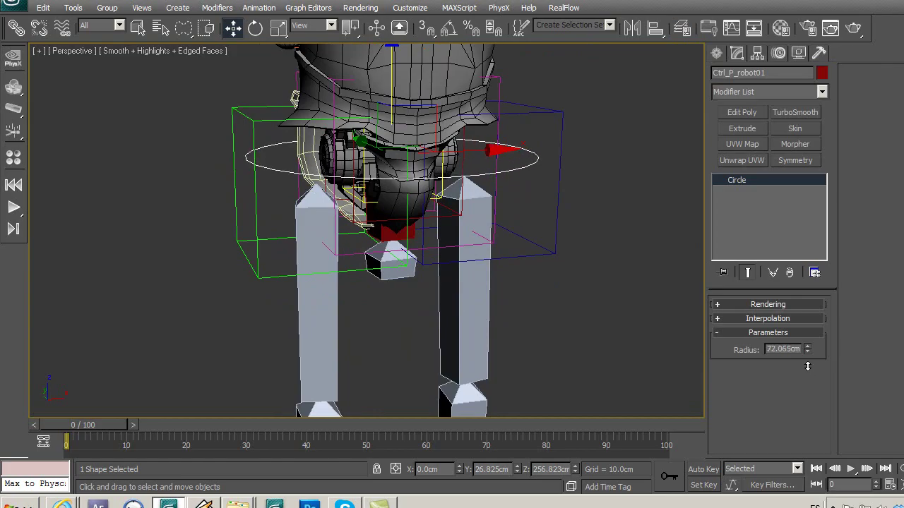
Clone the pelvis circle in place as Ctrl_P_robot02 and enlarge it slightly
mouse_move(534, 324)
alt+middle_down()
mouse_move(547, 311)
mouse_move(533, 323)
alt+middle_up()
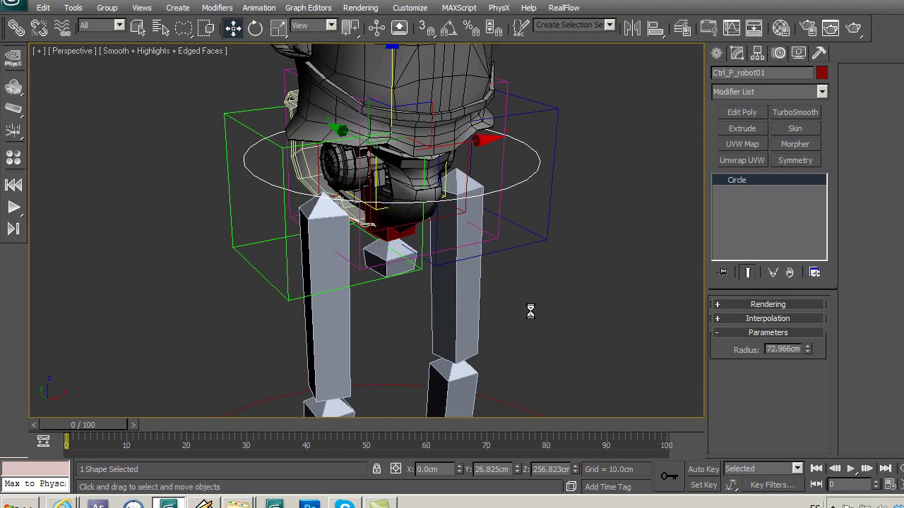
key(ctrl+v)
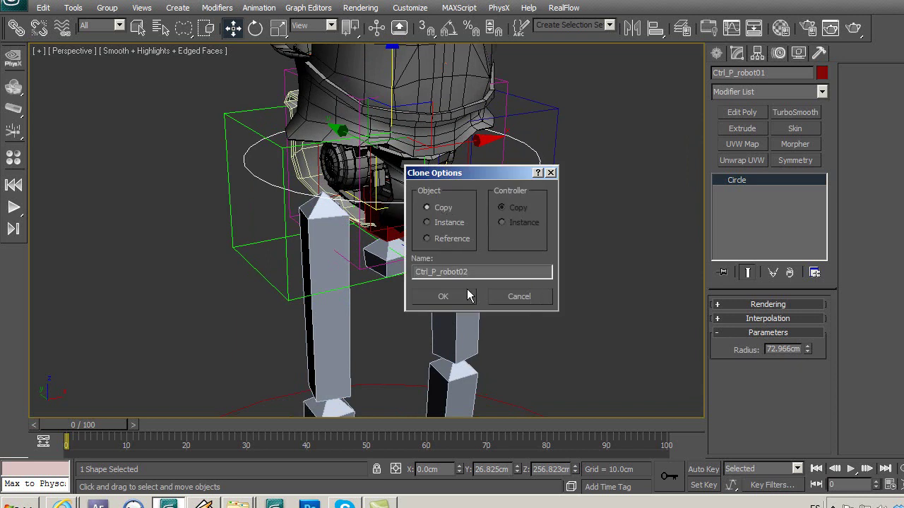
click(472, 296)
alt+middle_drag(539, 270, 579, 282)
drag(806, 350, 808, 357)
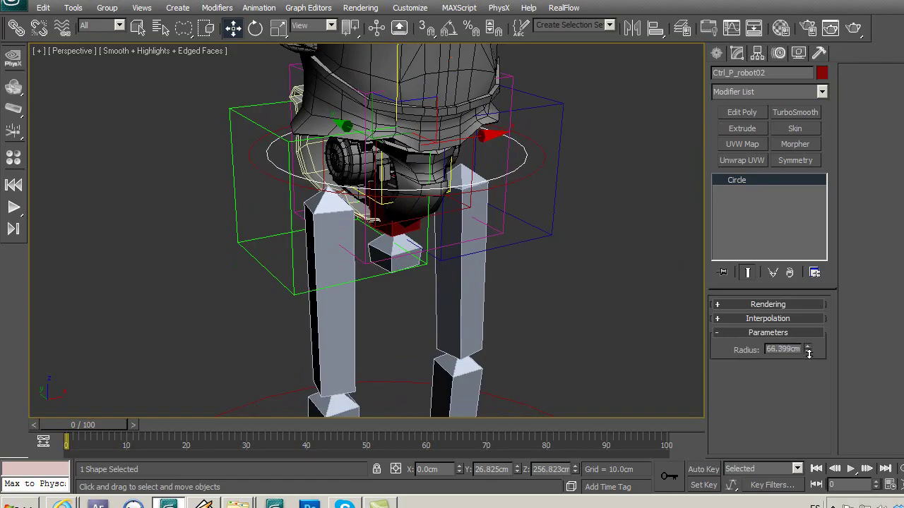
mouse_move(443, 279)
middle_down()
mouse_move(454, 242)
mouse_move(462, 266)
mouse_move(453, 281)
middle_up()
Clone it again in place as Ctrl_P_robot03 and enlarge it
key(ctrl+v)
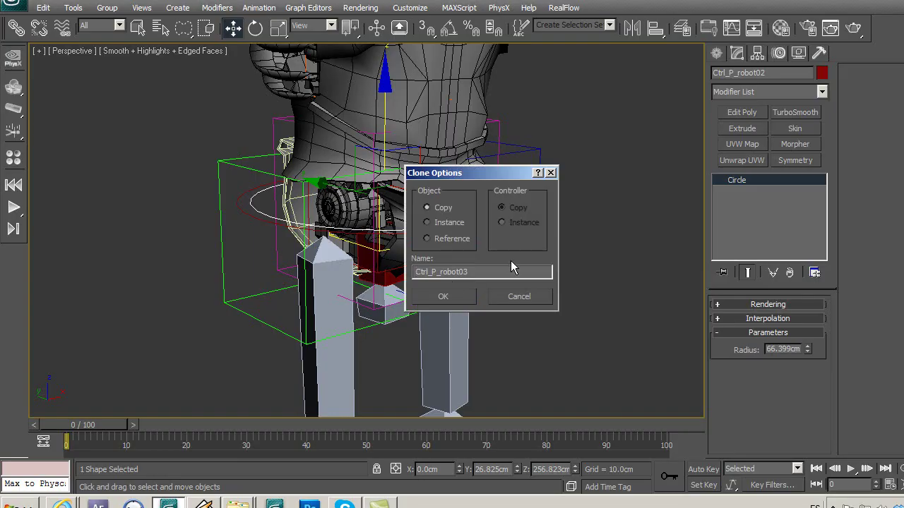
click(460, 291)
mouse_move(807, 348)
mouse_down()
mouse_move(804, 338)
mouse_move(817, 358)
mouse_up()
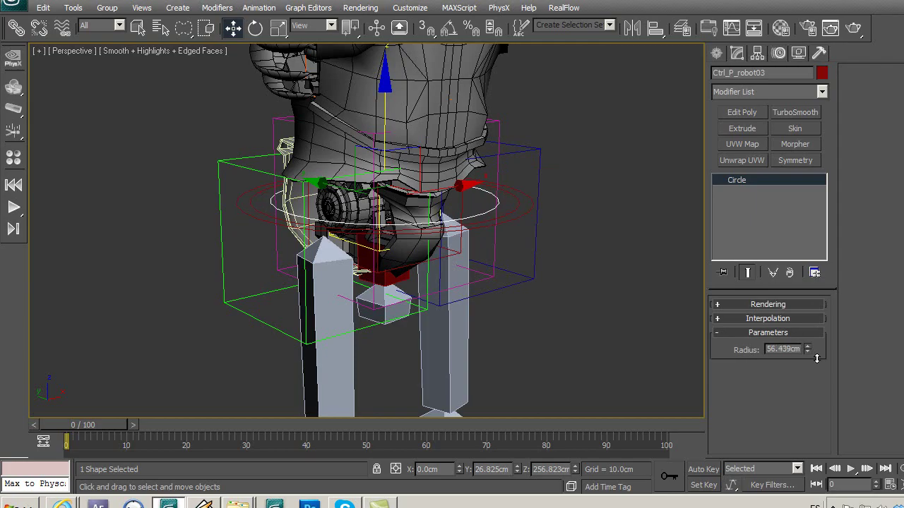
scroll(599, 296, up, 2)
click(583, 272)
scroll(583, 272, up, 2)
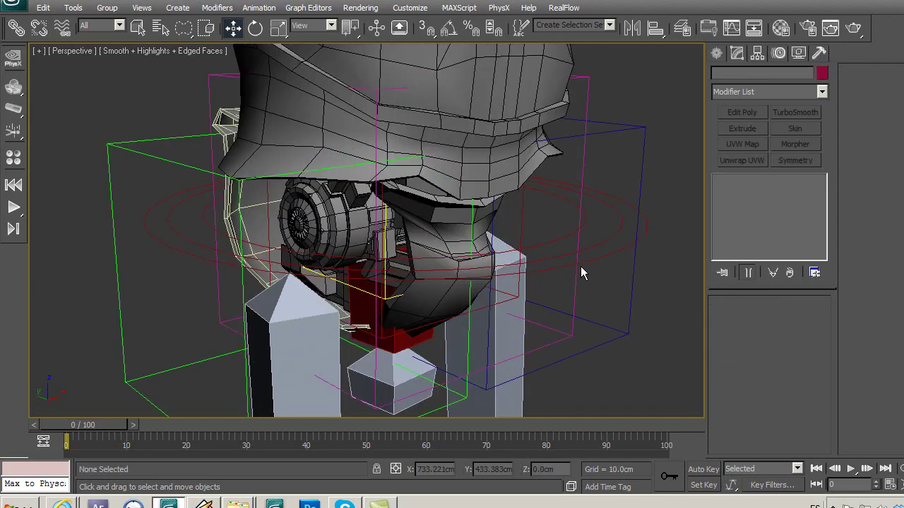
scroll(581, 273, up, 2)
Colour the Ctrl_P_robot02 circle green
click(554, 241)
click(822, 73)
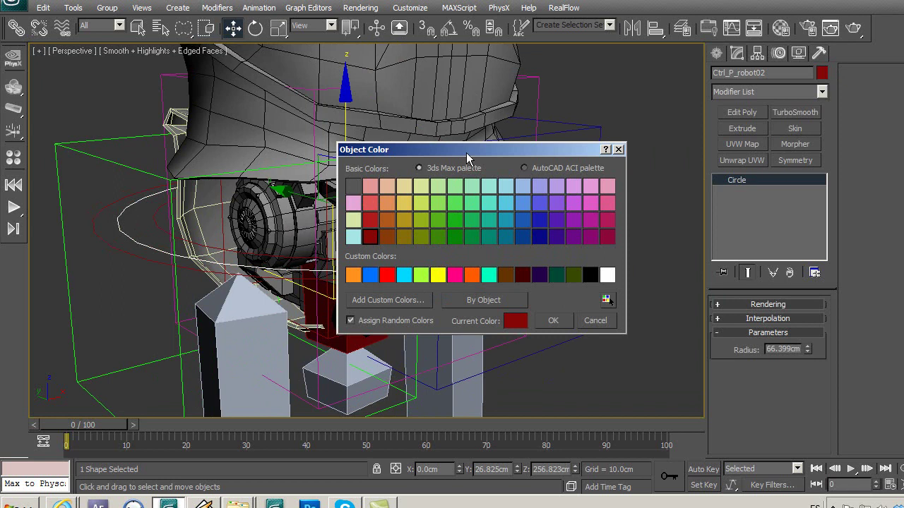
drag(478, 154, 671, 62)
click(649, 127)
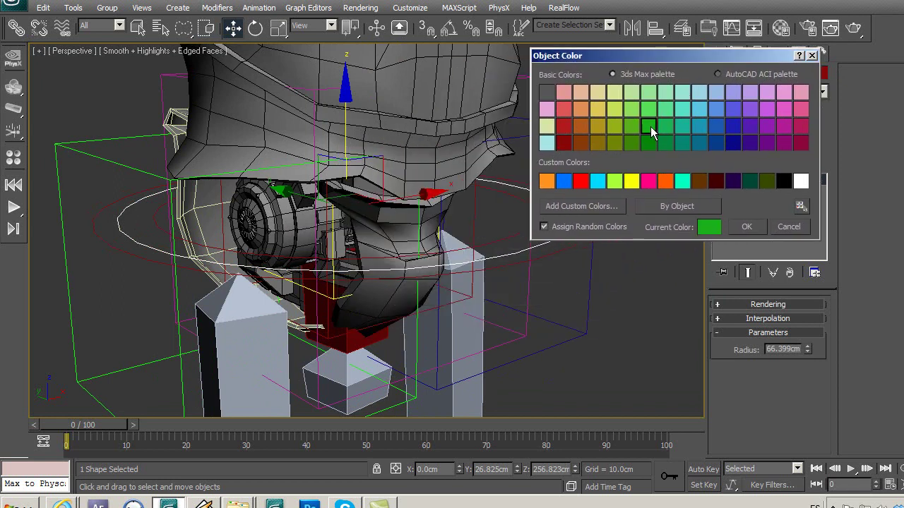
click(753, 228)
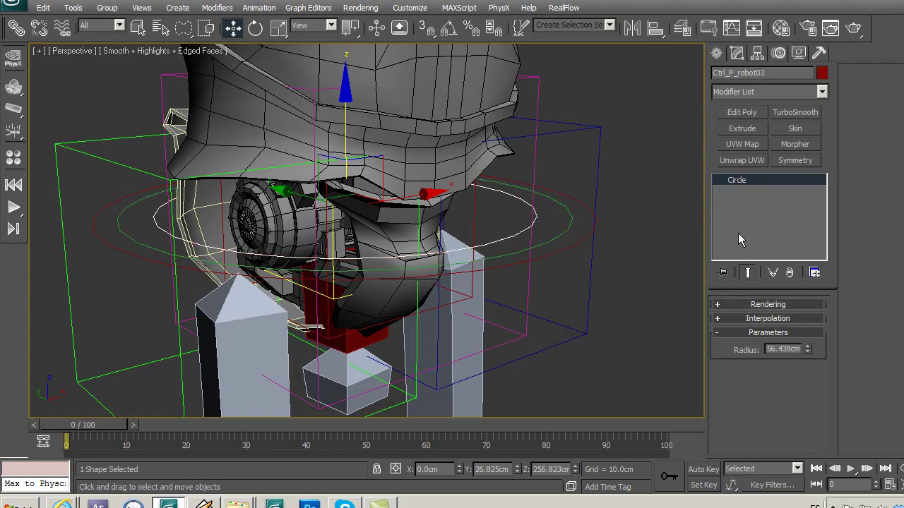
Change the circle's object colour to blue
click(821, 74)
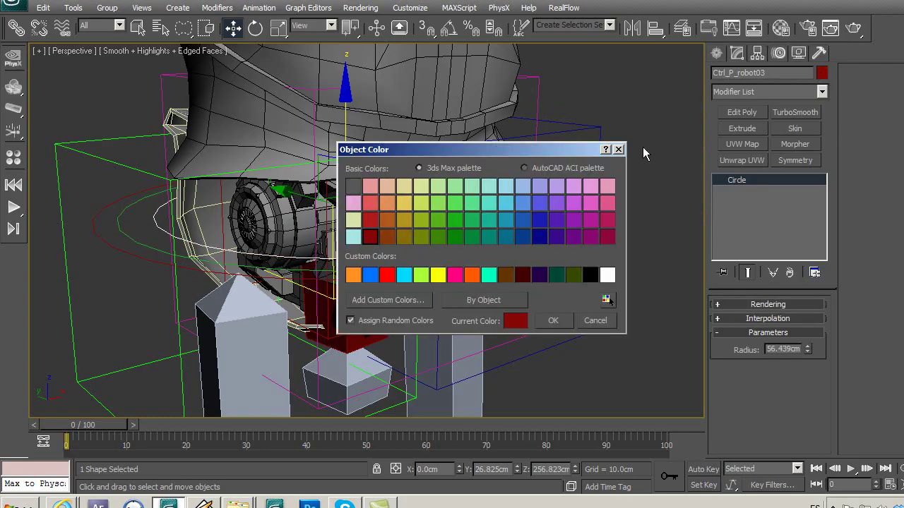
drag(566, 149, 776, 66)
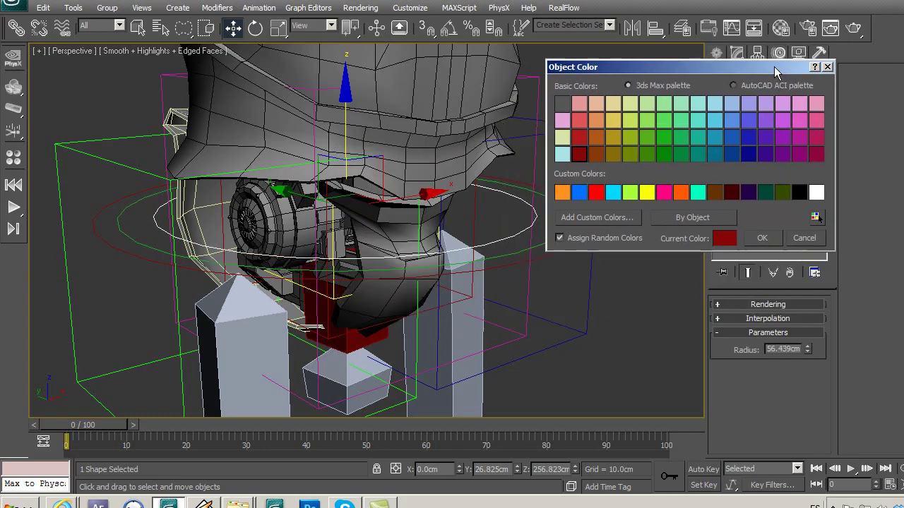
click(748, 140)
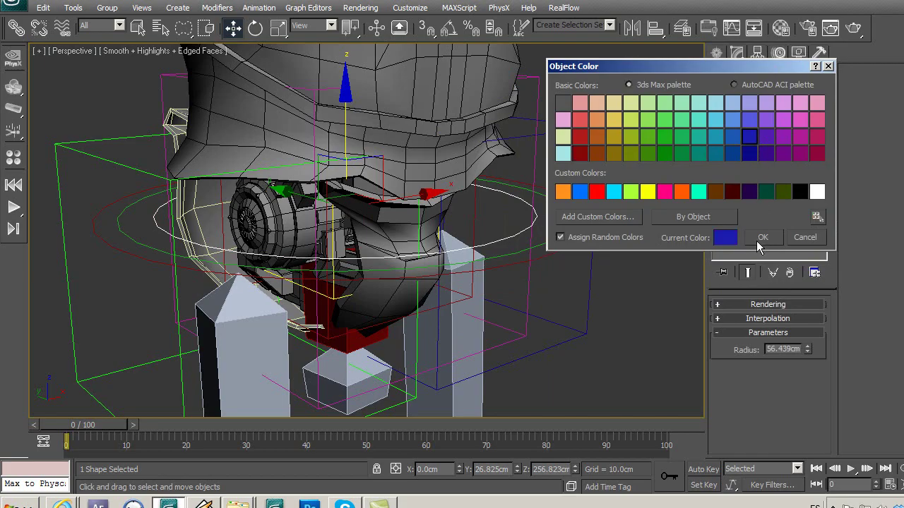
click(756, 239)
Select Ctrl_P_robot03 and set its object colour to yellow
click(596, 296)
middle_drag(564, 239, 552, 247)
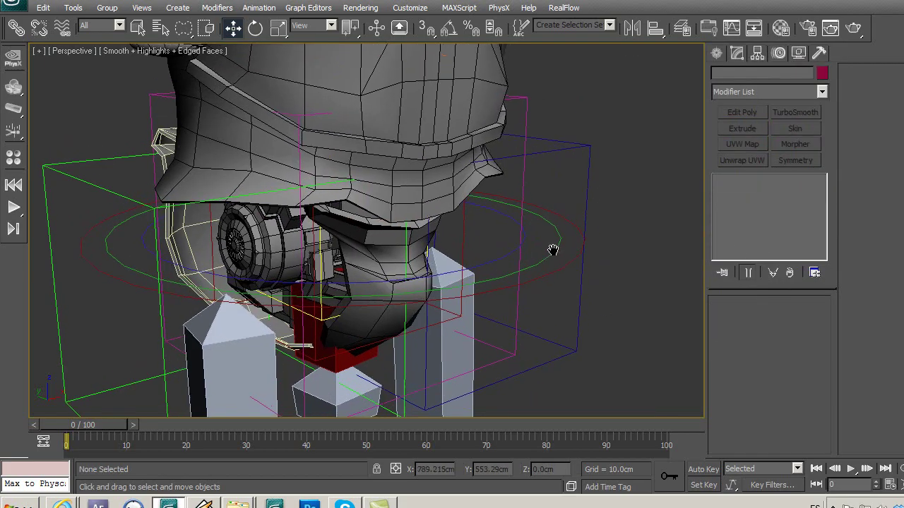
click(500, 244)
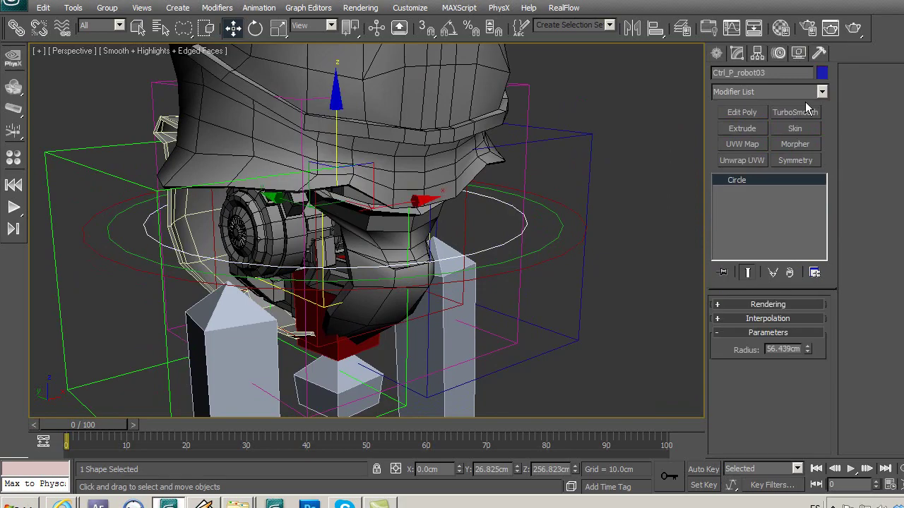
click(821, 72)
click(437, 275)
click(552, 321)
Enable In Viewport rendering with 3 sides and 0.9cm thickness
middle_drag(492, 233, 487, 210)
click(759, 305)
click(719, 326)
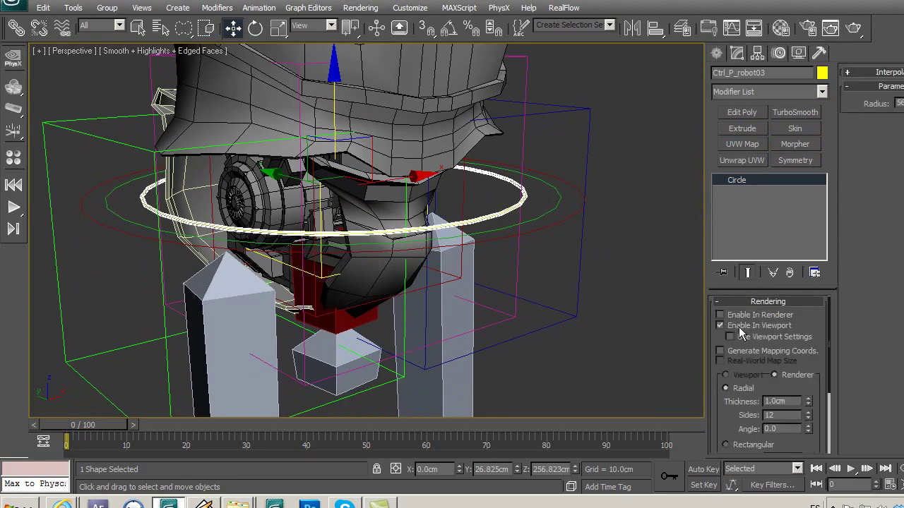
mouse_move(809, 415)
mouse_down()
mouse_move(808, 427)
mouse_move(809, 402)
mouse_up()
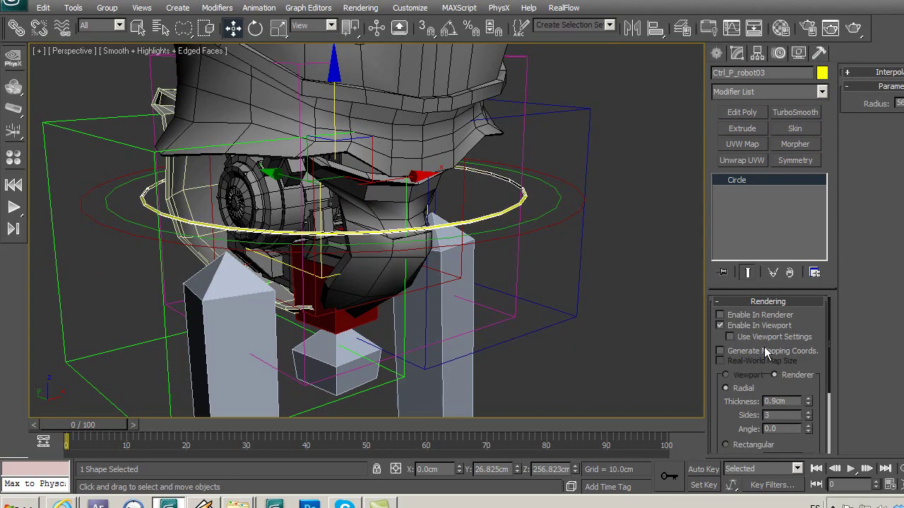
click(749, 304)
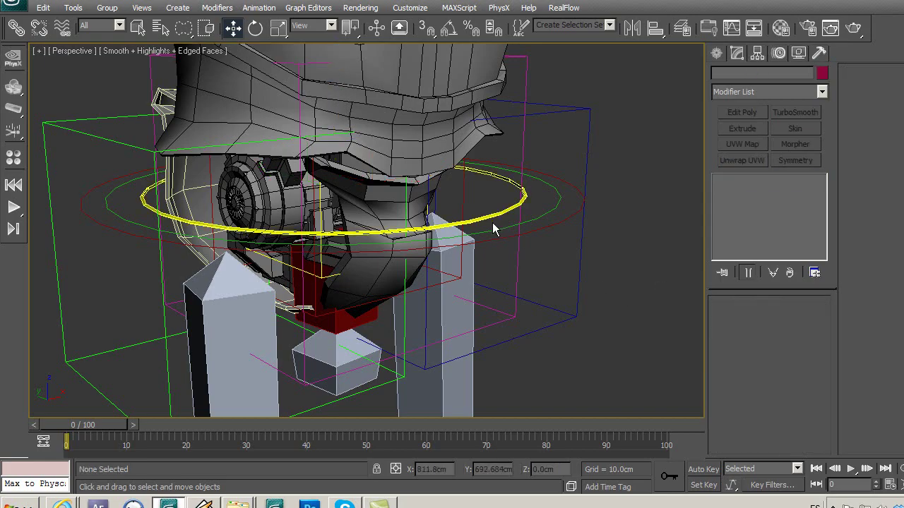
Convert the yellow circle to an Editable Spline
right_click(739, 180)
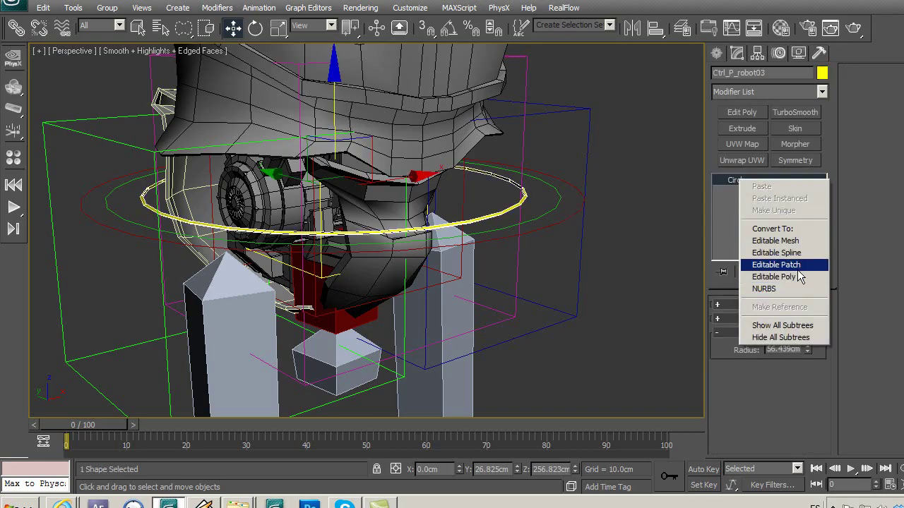
click(780, 254)
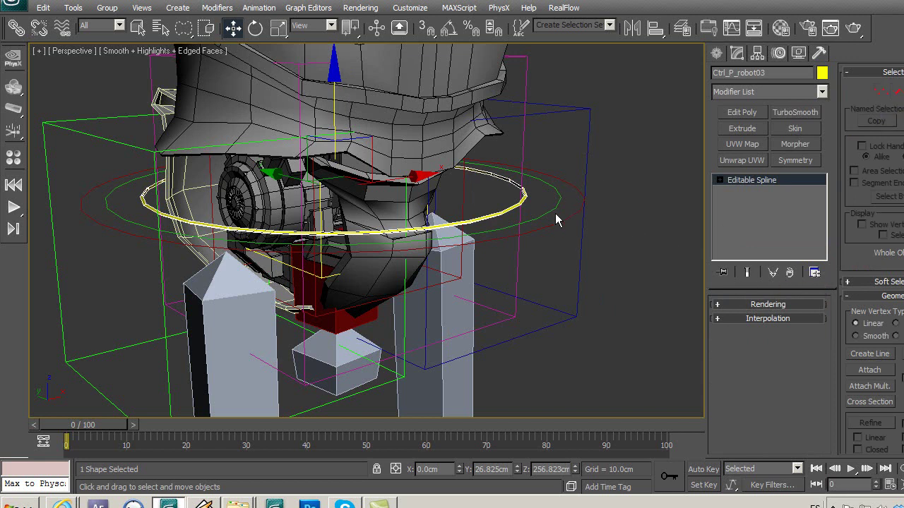
middle_drag(555, 214, 553, 231)
alt+middle_drag(479, 251, 527, 210)
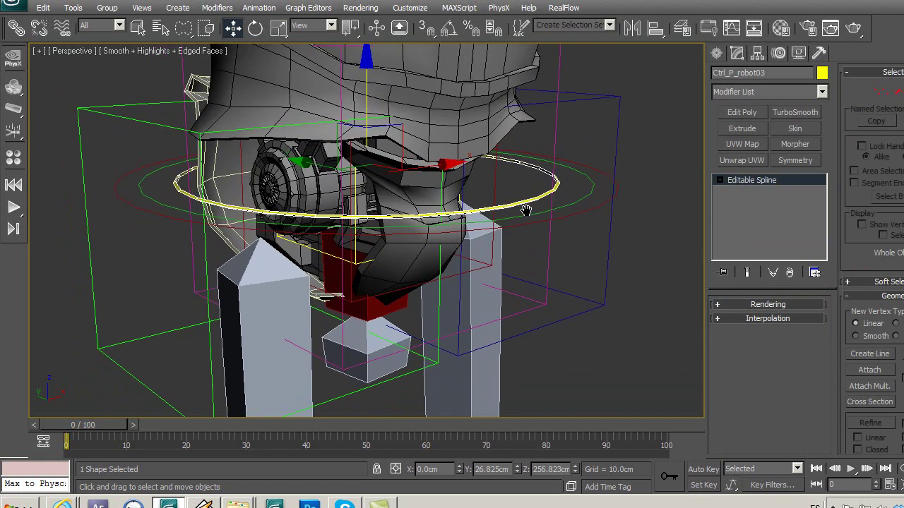
Raise the ring along Z after two cancelled move attempts
drag(369, 98, 379, 40)
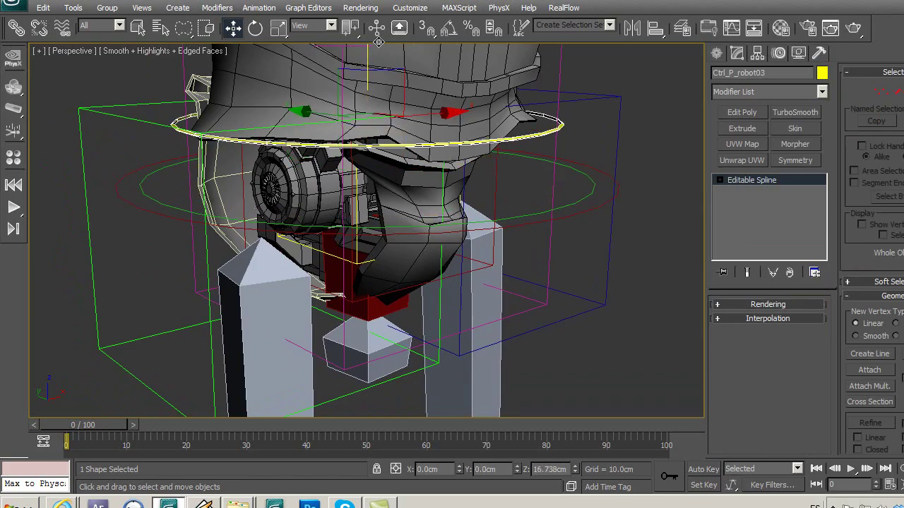
right_click(379, 40)
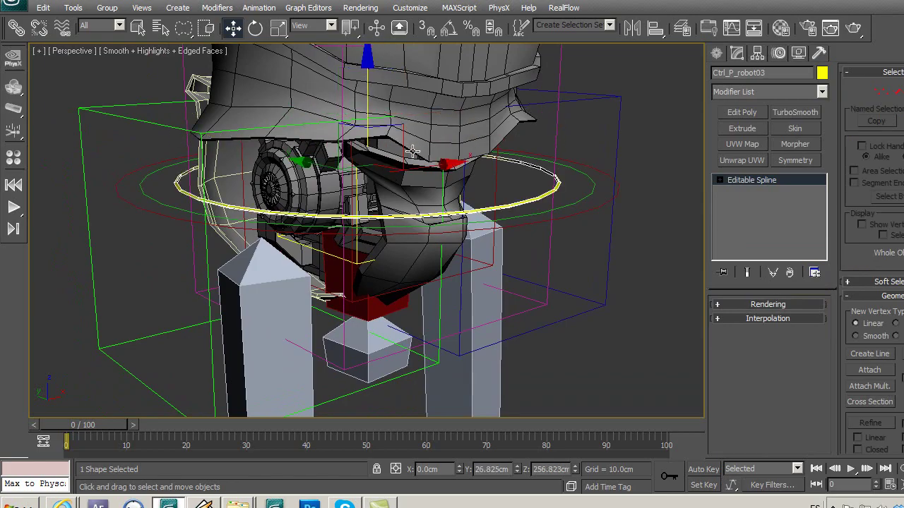
drag(369, 106, 368, 54)
right_click(367, 54)
alt+middle_drag(480, 245, 437, 237)
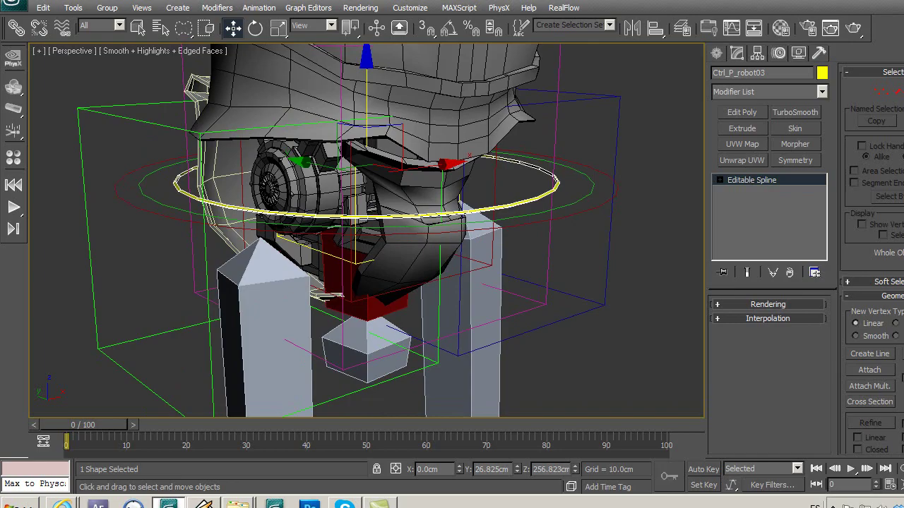
middle_drag(469, 235, 369, 204)
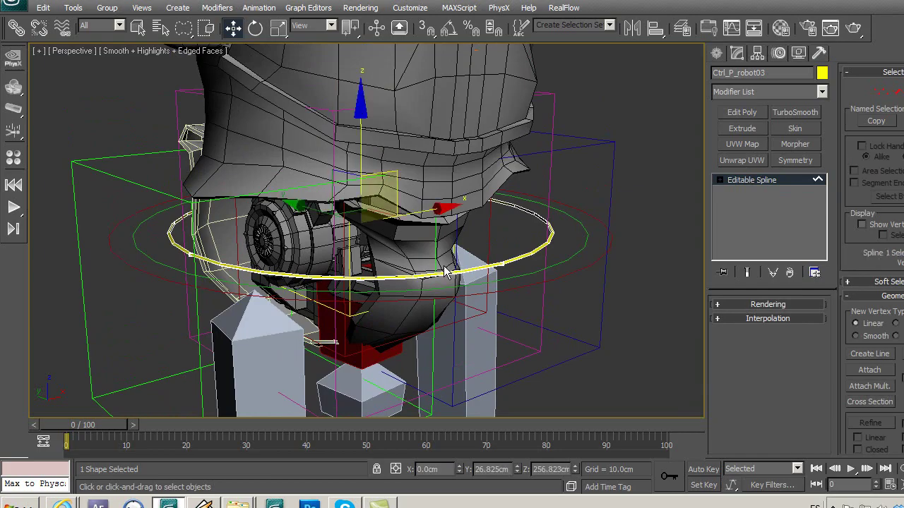
drag(362, 150, 363, 74)
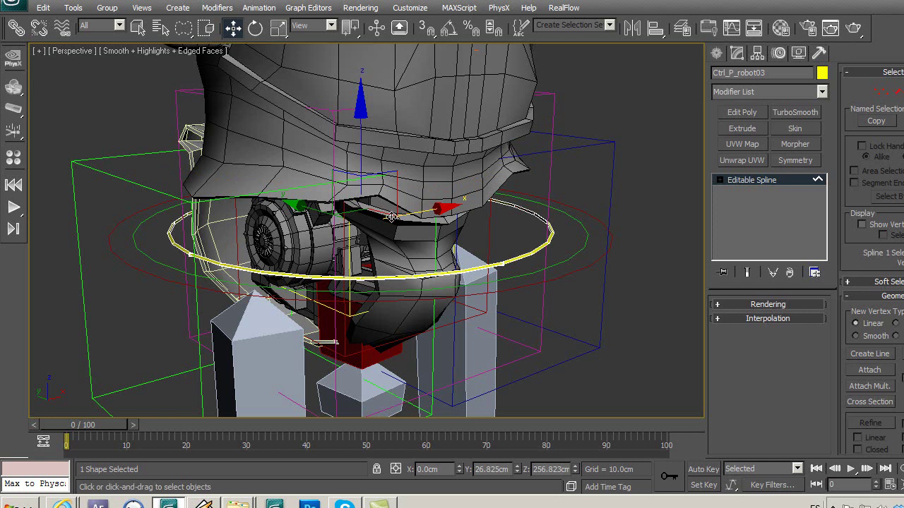
In Vertex mode, select rim points and lower one to Z 225.558 cm
click(882, 92)
mouse_move(398, 269)
middle_down()
mouse_move(385, 245)
mouse_move(372, 251)
middle_up()
click(190, 221)
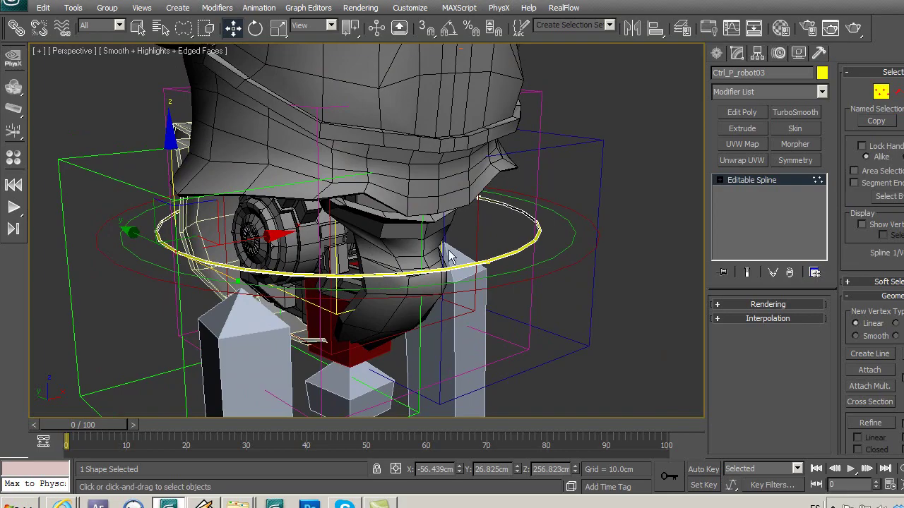
mouse_move(469, 252)
middle_down()
mouse_move(475, 266)
mouse_move(495, 262)
middle_up()
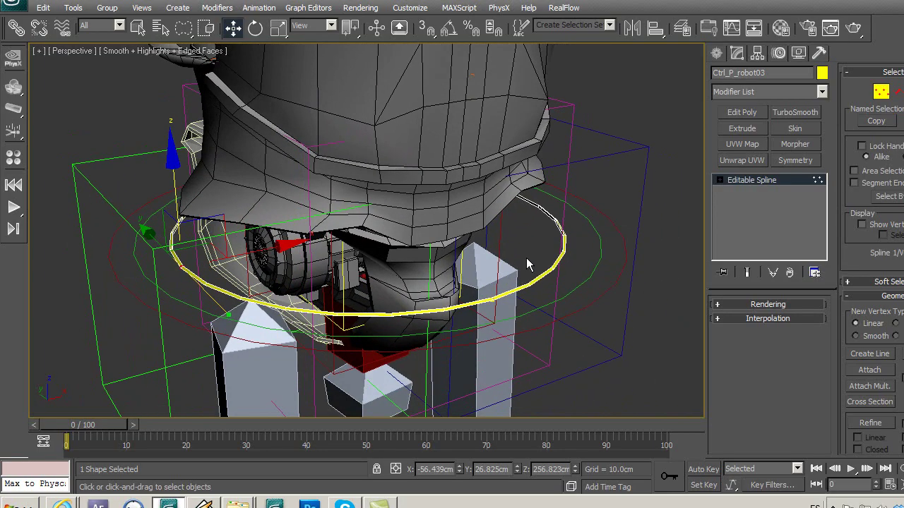
key(F3)
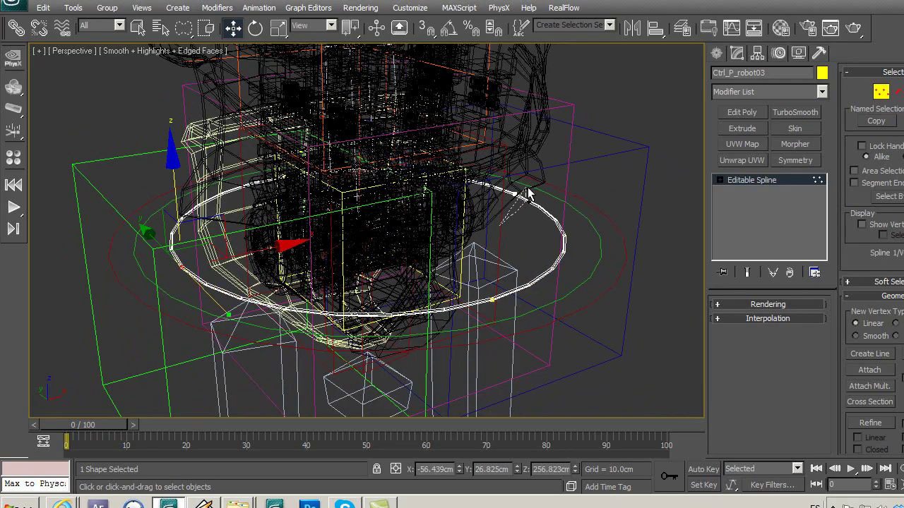
click(519, 305)
mouse_move(432, 292)
middle_down()
mouse_move(428, 267)
mouse_move(445, 245)
middle_up()
key(F3)
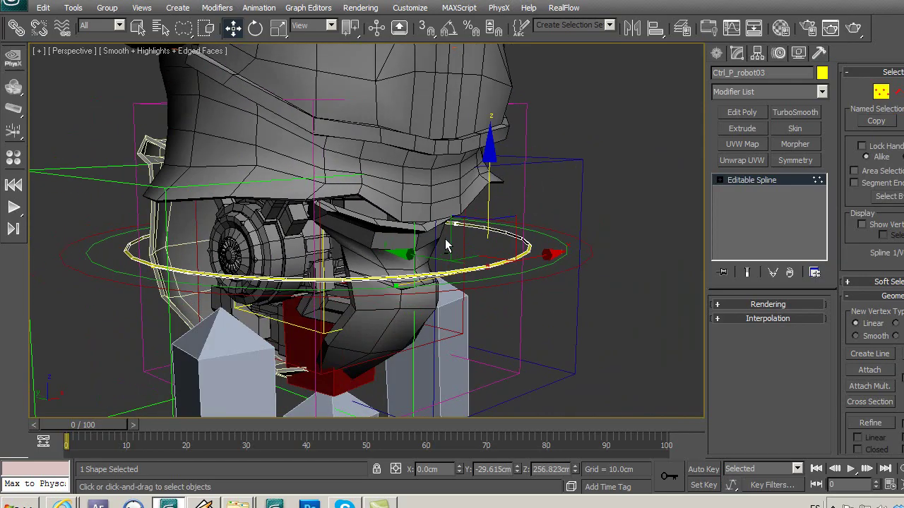
drag(494, 199, 469, 314)
Pull the selected vertices forward along Y and scale them narrower
scroll(518, 339, up, 4)
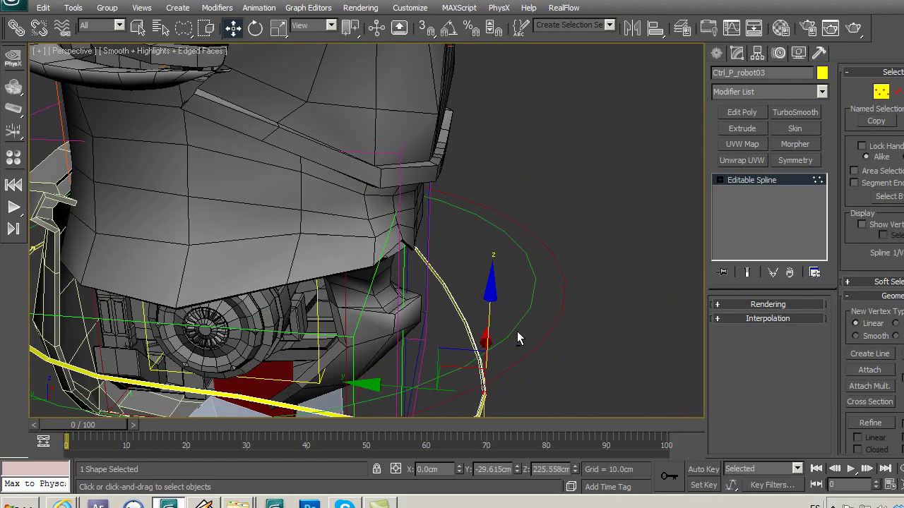
drag(403, 384, 327, 382)
mouse_move(326, 381)
alt+middle_down()
mouse_move(291, 323)
mouse_move(322, 176)
alt+middle_up()
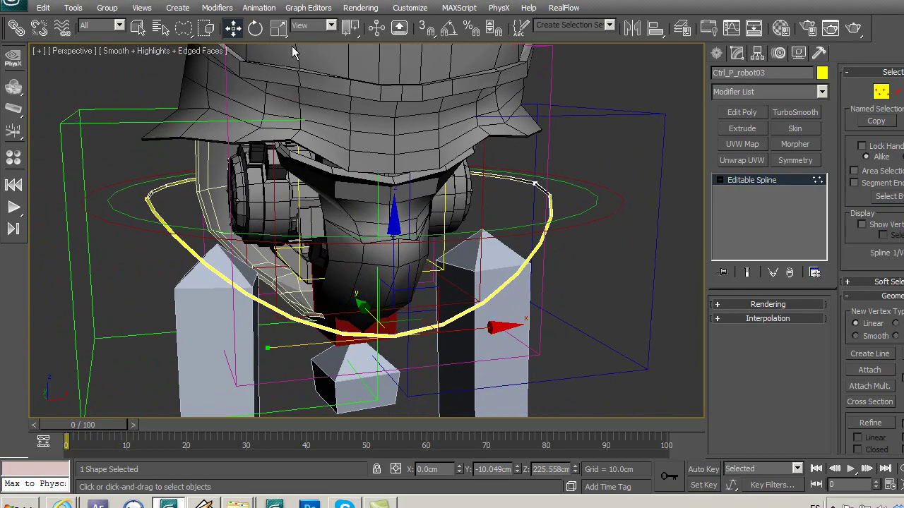
click(278, 27)
drag(262, 346, 337, 353)
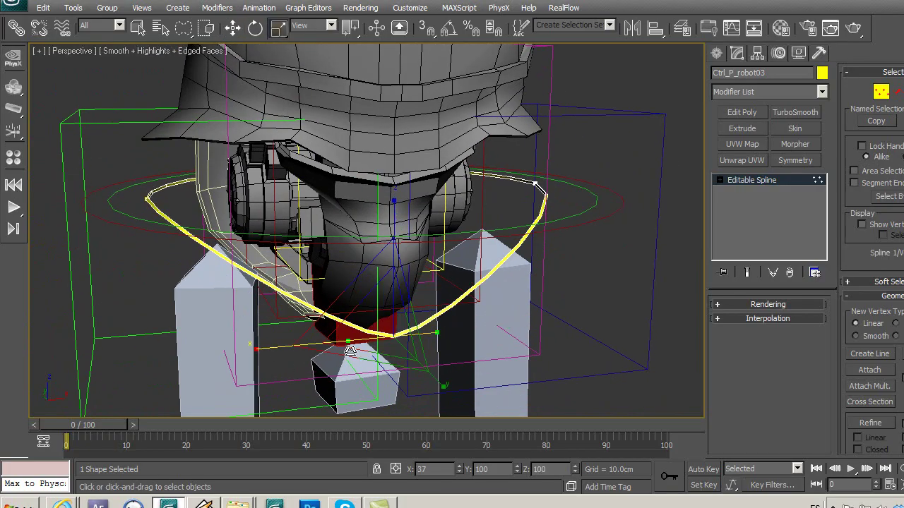
mouse_move(381, 313)
alt+middle_down()
mouse_move(416, 325)
mouse_move(457, 282)
mouse_move(335, 255)
alt+middle_up()
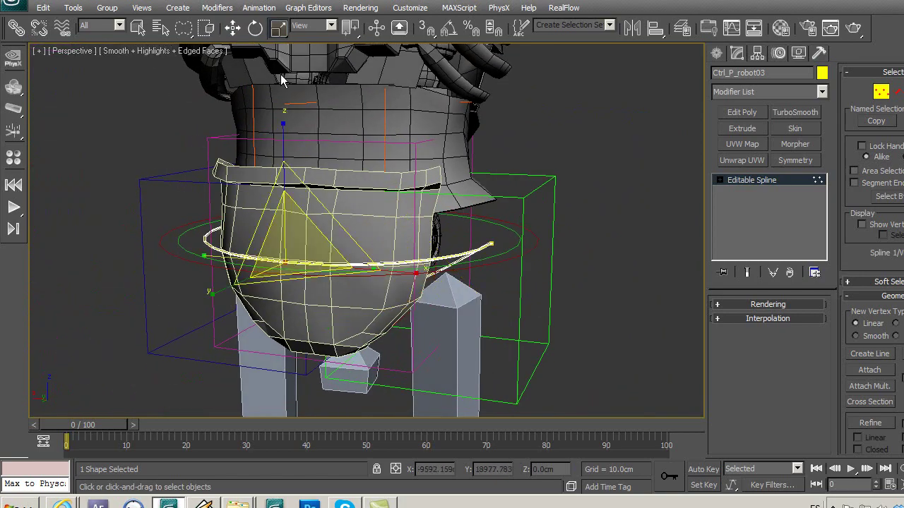
Lower the vertices along Z, scale them again into a V-dip, then deselect
click(239, 28)
drag(286, 201, 292, 226)
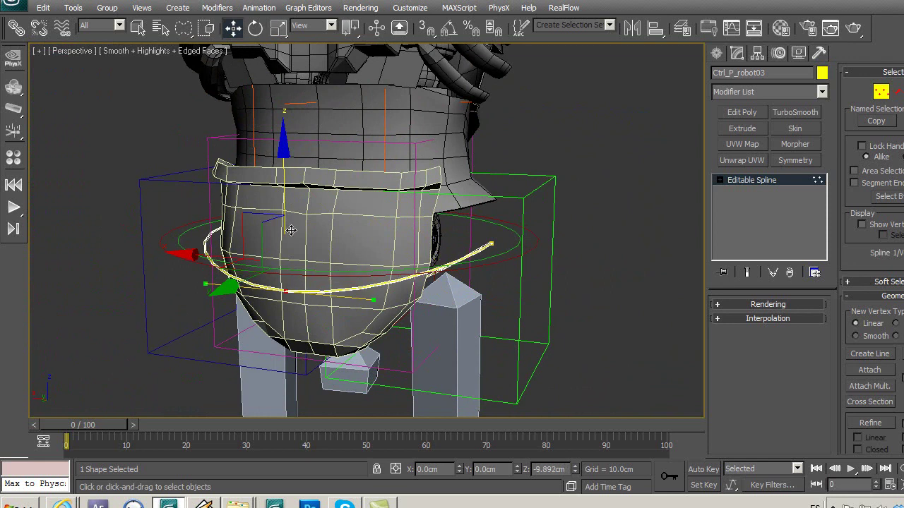
mouse_move(374, 268)
alt+middle_down()
mouse_move(303, 268)
mouse_move(391, 284)
alt+middle_up()
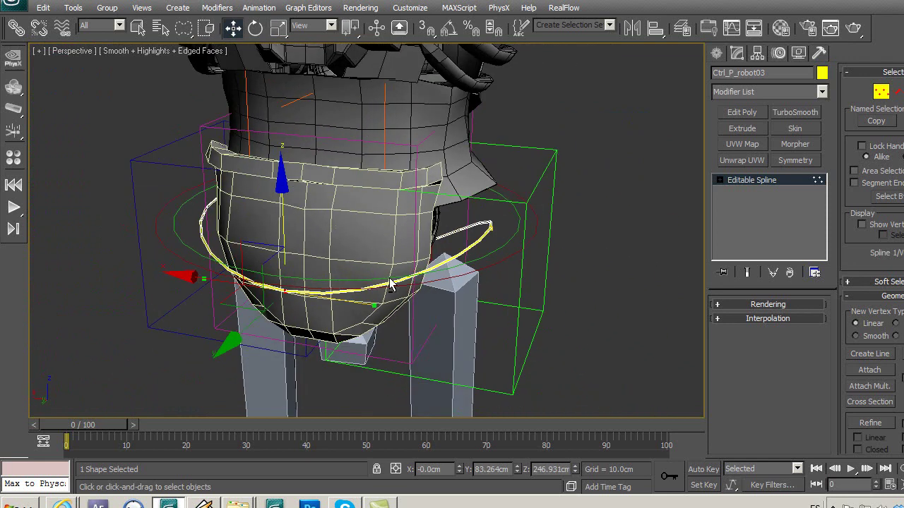
click(279, 27)
drag(416, 326, 440, 317)
mouse_move(440, 317)
alt+middle_down()
mouse_move(337, 272)
mouse_move(492, 318)
mouse_move(438, 311)
alt+middle_up()
key(w)
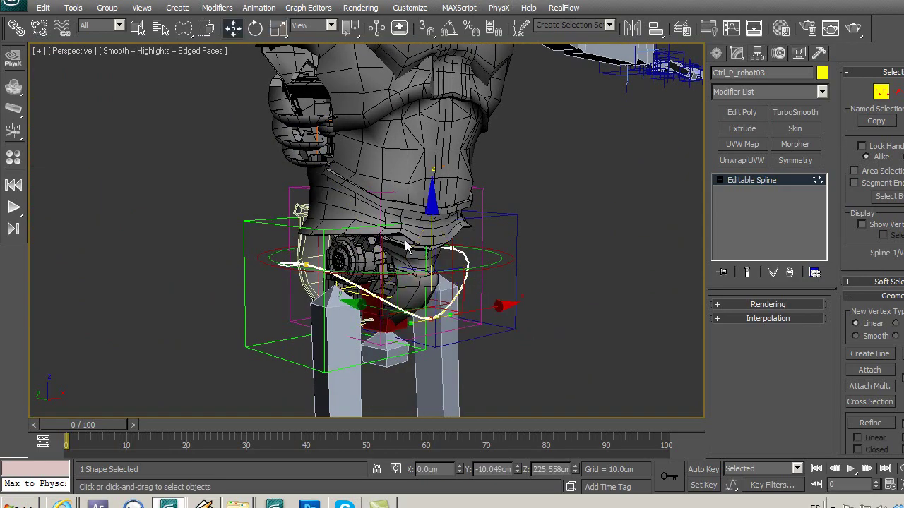
click(594, 312)
mouse_move(586, 341)
alt+middle_down()
mouse_move(515, 345)
mouse_move(469, 280)
alt+middle_up()
Set Ctrl_P_robot01's rendering settings to show it as a three-sided tube
key(z)
scroll(374, 233, up, 5)
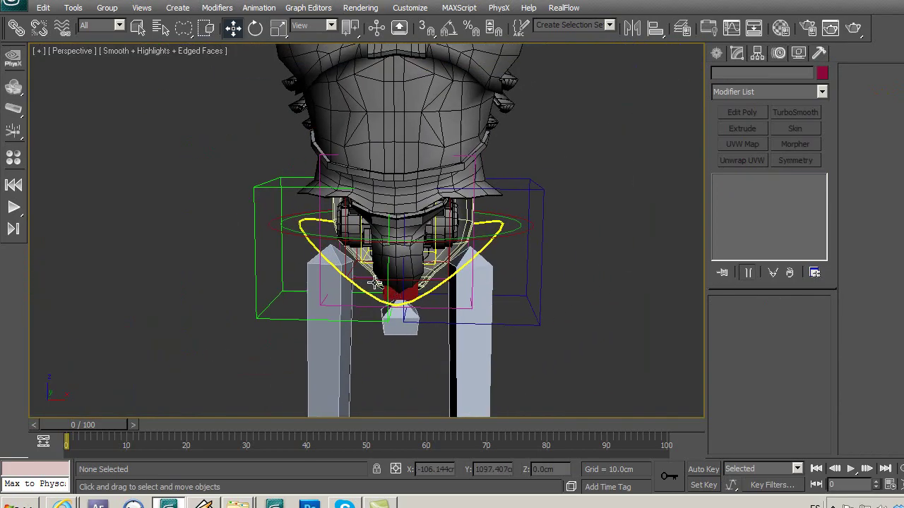
scroll(266, 250, up, 1)
click(259, 239)
middle_drag(335, 266, 334, 255)
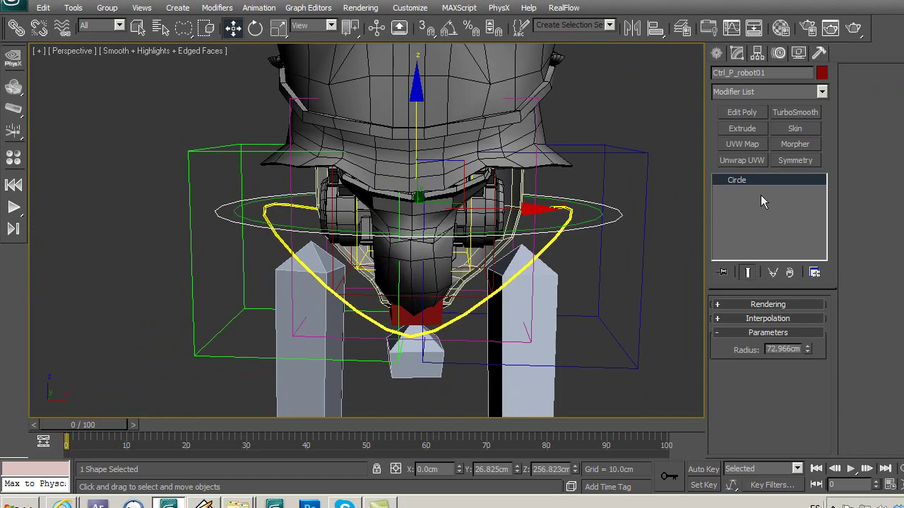
click(749, 307)
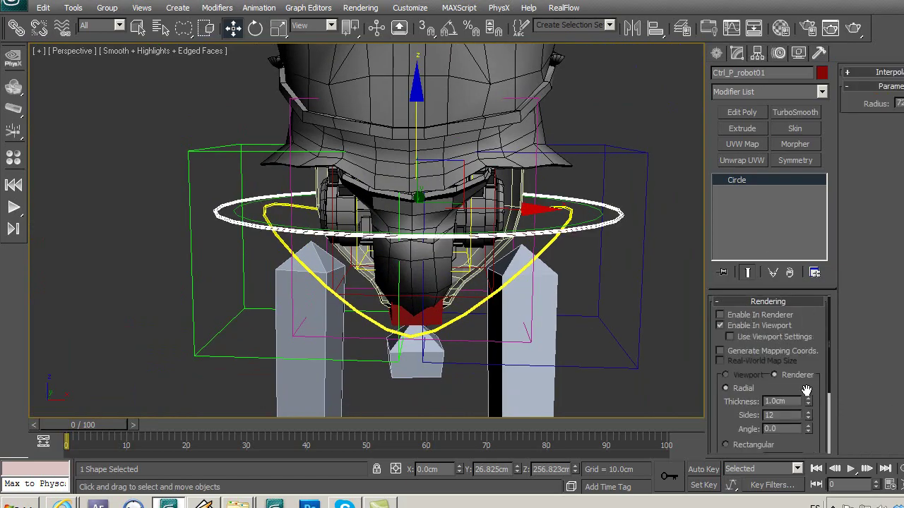
mouse_move(812, 411)
mouse_down()
mouse_move(813, 426)
mouse_move(802, 366)
mouse_up()
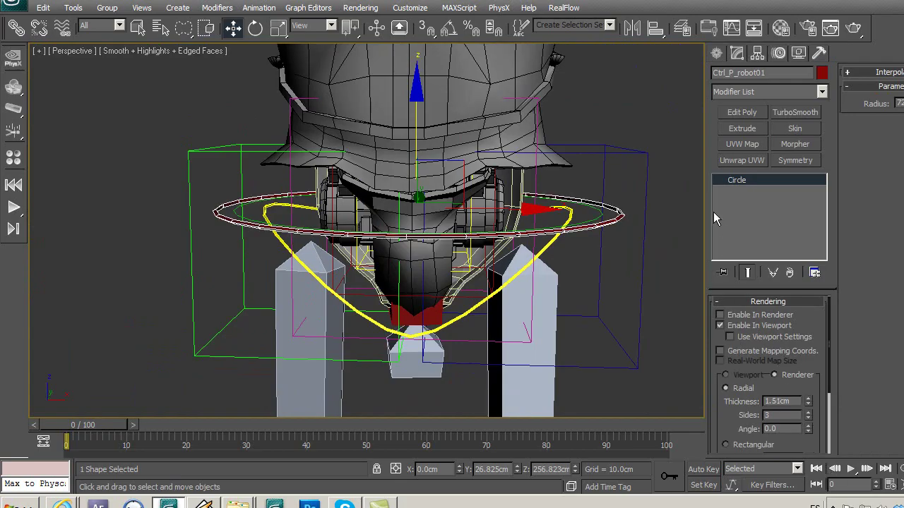
click(729, 303)
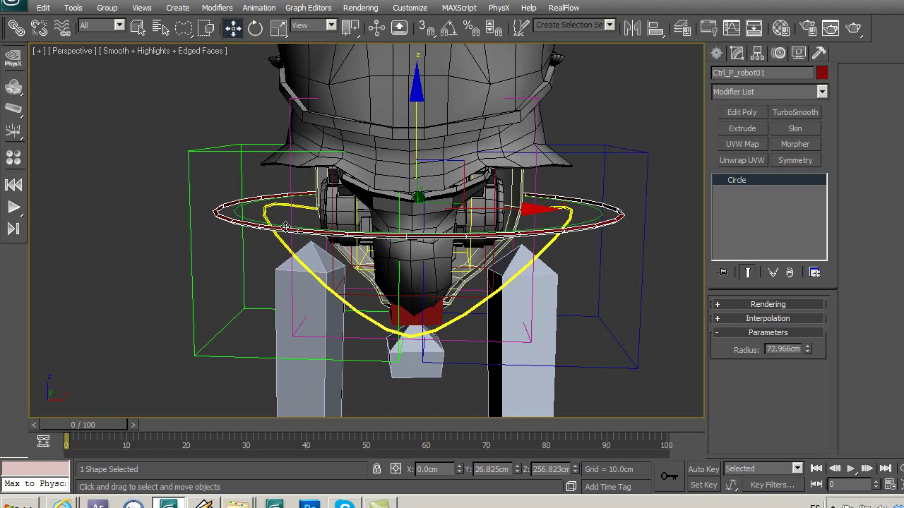
Enable In Viewport on Ctrl_P_robot02 with 3 sides and 1.3cm thickness
middle_drag(285, 226, 281, 219)
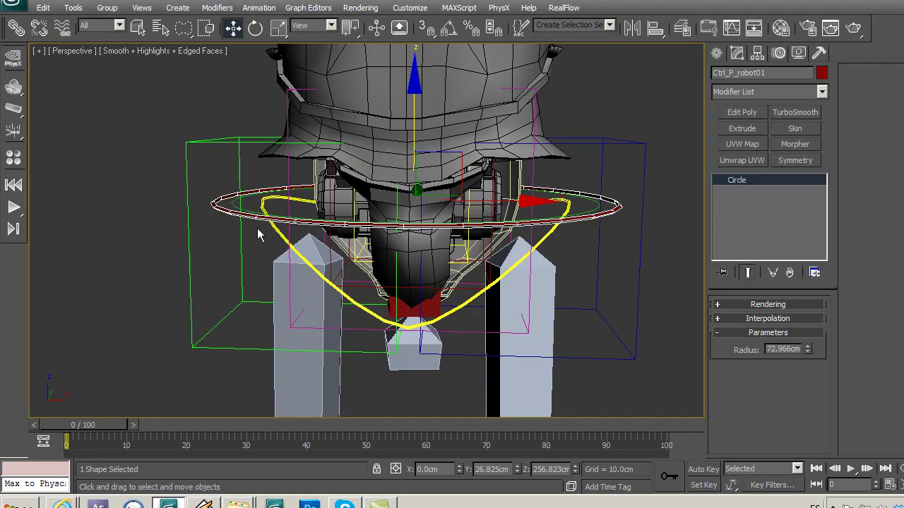
middle_drag(258, 235, 264, 246)
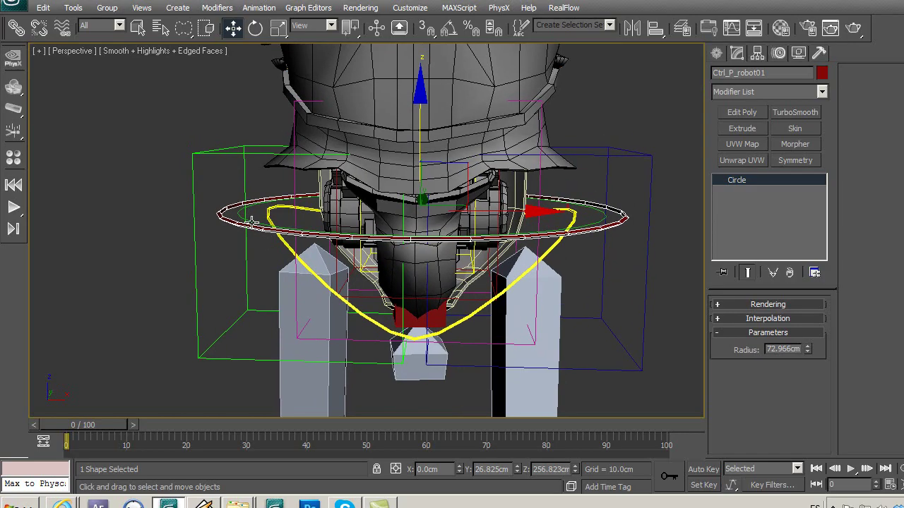
click(269, 216)
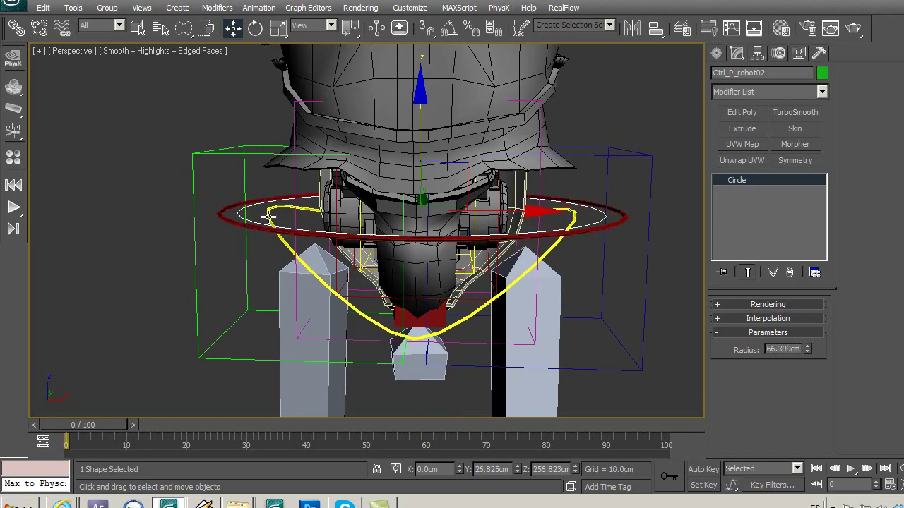
click(750, 306)
click(735, 326)
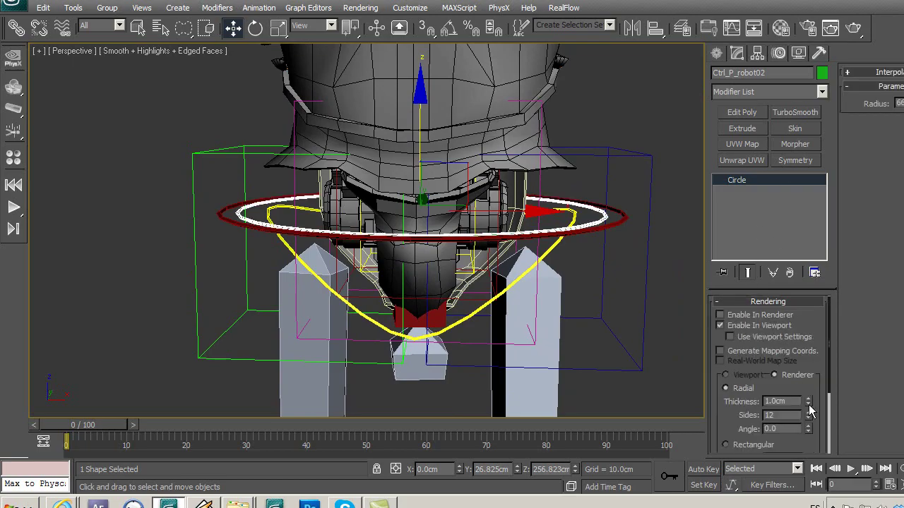
mouse_move(808, 418)
mouse_down()
mouse_move(809, 430)
mouse_move(810, 387)
mouse_up()
click(611, 293)
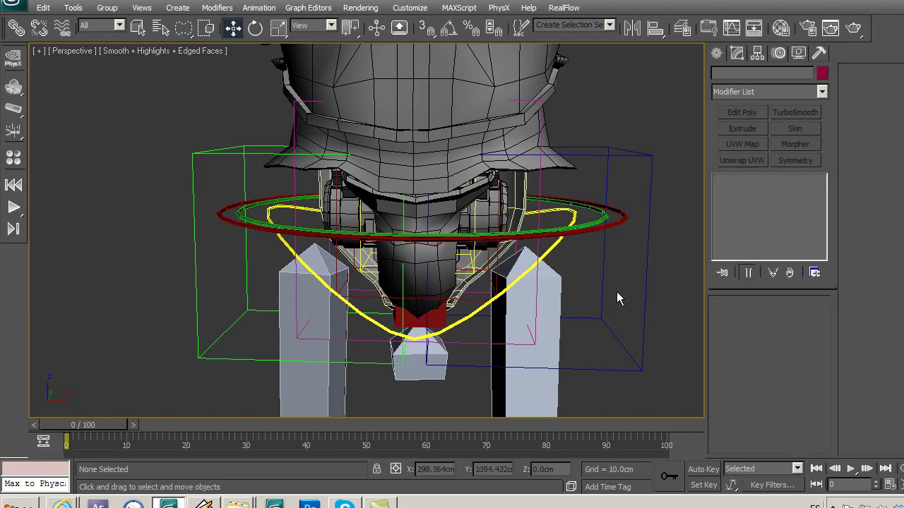
mouse_move(555, 311)
alt+middle_down()
mouse_move(611, 323)
mouse_move(486, 283)
mouse_move(376, 276)
mouse_move(383, 247)
alt+middle_up()
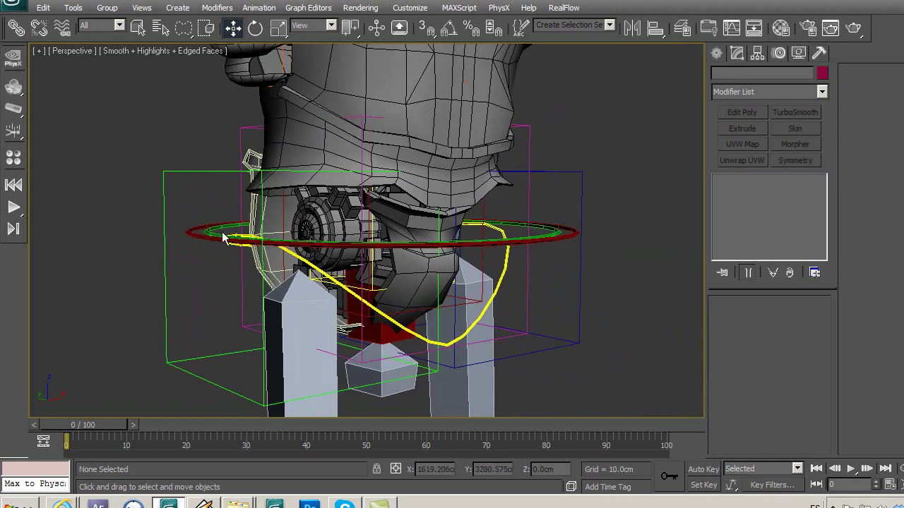
click(215, 228)
middle_drag(215, 229, 219, 292)
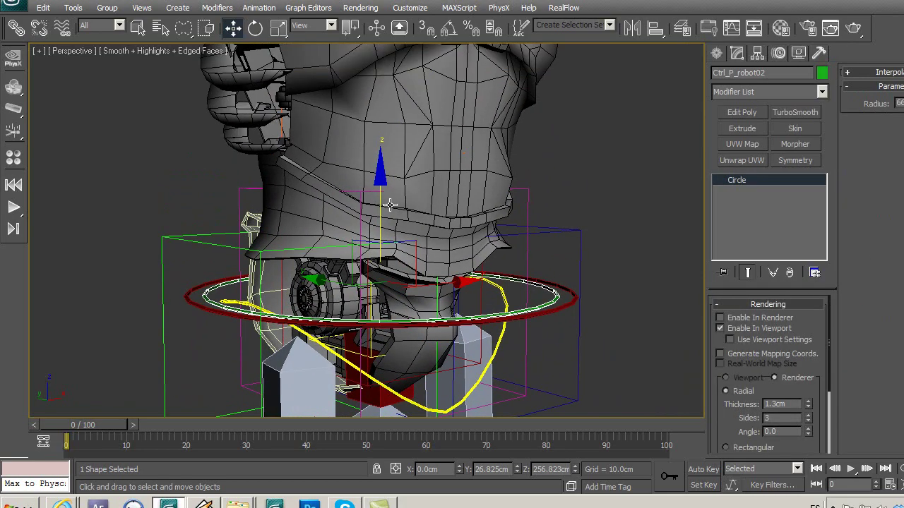
Shift-copy the hip circle upward as Ctrl_P_robot04
shift+drag(381, 215, 382, 107)
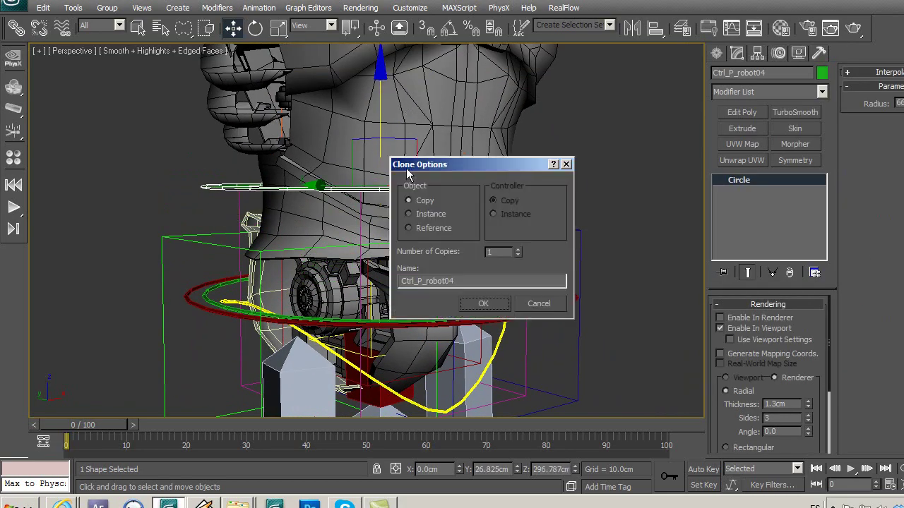
click(484, 304)
middle_drag(551, 141, 552, 185)
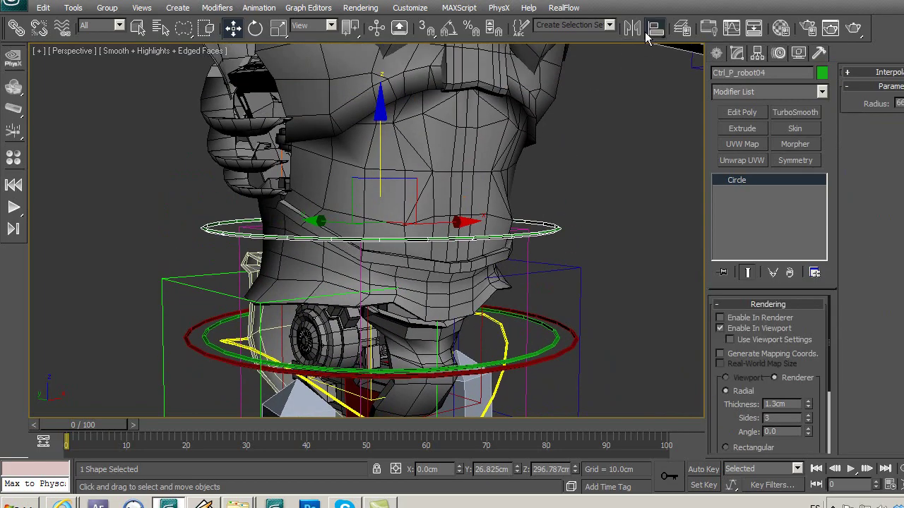
Align Ctrl_P_robot04 pivot-to-pivot with Point05 on X, Y and Z
click(646, 31)
scroll(296, 211, up, 2)
scroll(296, 211, up, 2)
scroll(290, 205, up, 3)
scroll(282, 191, up, 2)
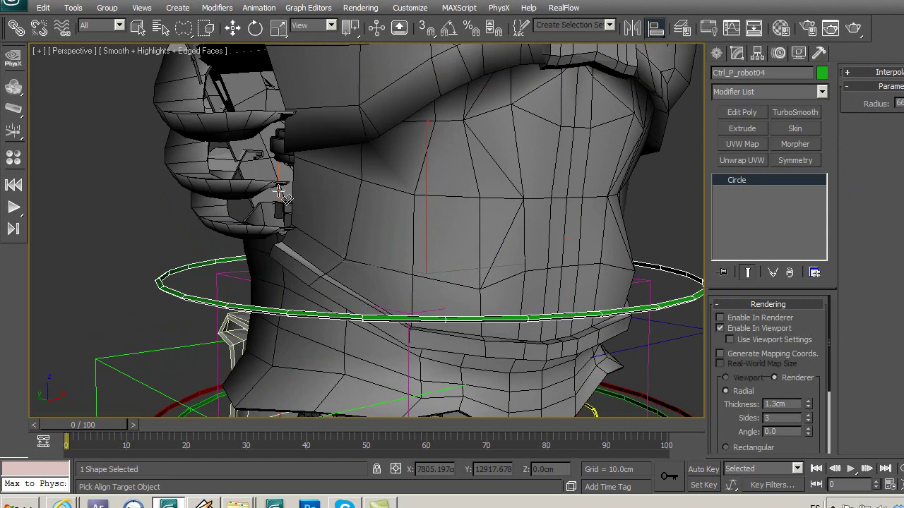
key(F3)
click(280, 192)
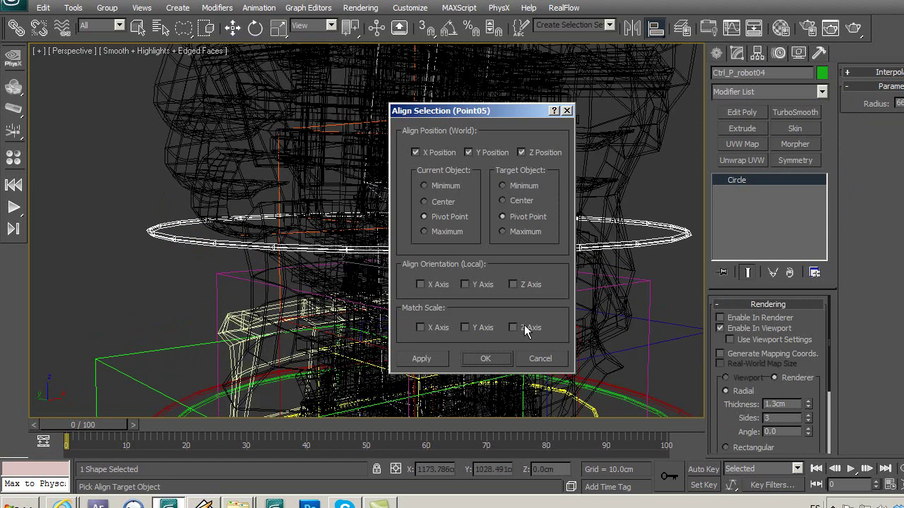
click(493, 359)
Recolour the Ctrl_P_robot04 torso circle dark blue in the Object Color dialog
scroll(530, 258, down, 3)
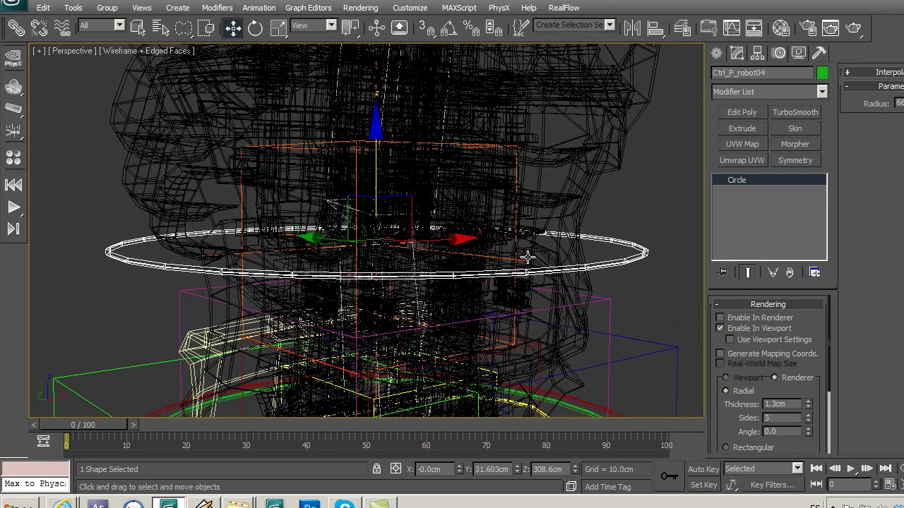
scroll(529, 264, down, 1)
mouse_move(530, 268)
middle_down()
mouse_move(529, 300)
mouse_move(545, 256)
middle_up()
key(F3)
scroll(529, 300, down, 2)
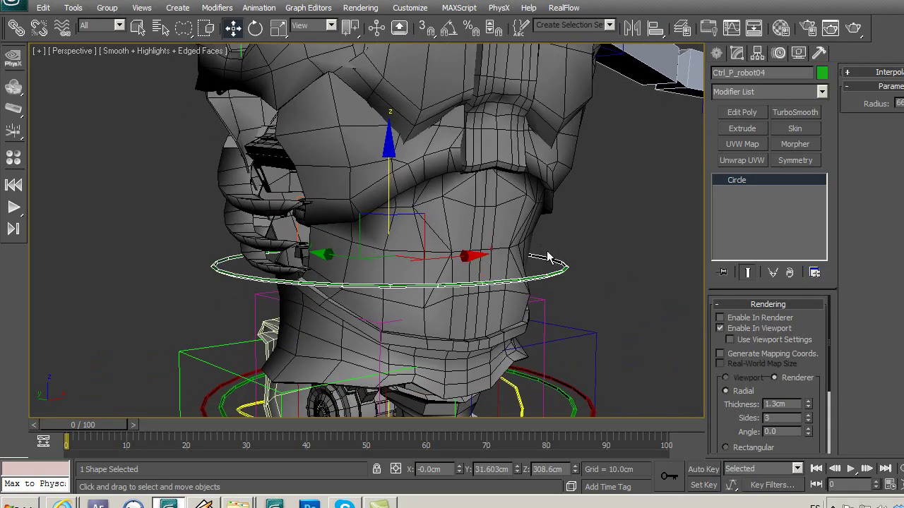
scroll(590, 282, down, 2)
middle_drag(571, 288, 577, 259)
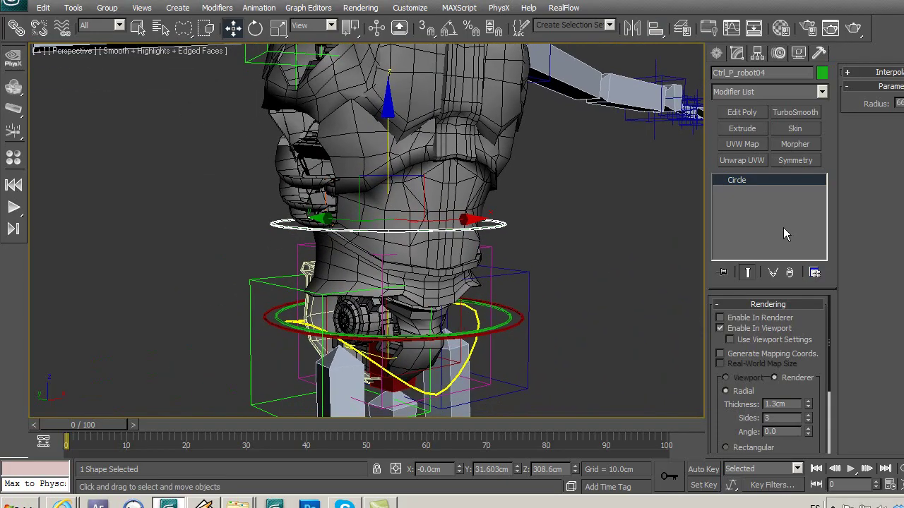
click(822, 73)
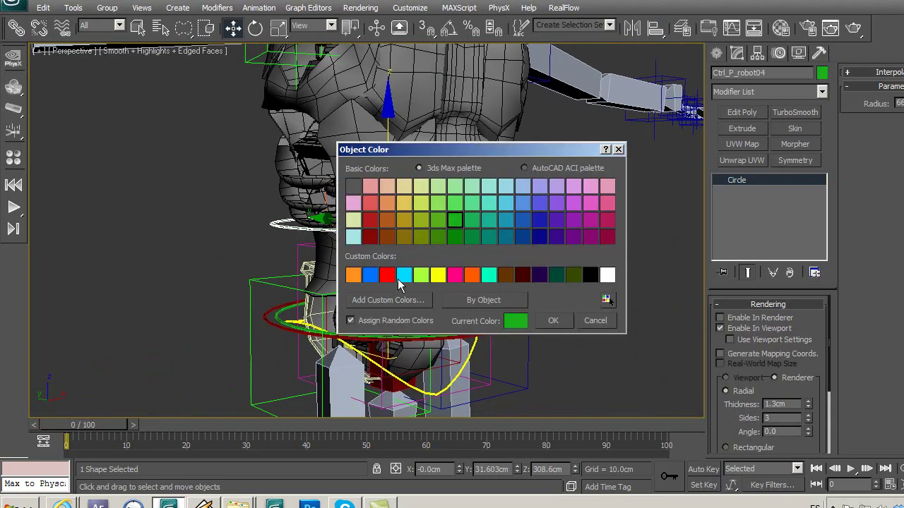
click(538, 238)
click(553, 321)
click(606, 249)
mouse_move(606, 249)
middle_down()
mouse_move(570, 275)
mouse_move(487, 269)
mouse_move(531, 279)
mouse_move(537, 261)
mouse_move(569, 272)
middle_up()
Copy the blue torso circle upward and trim the copy's name to 'Ctrl_'
scroll(551, 275, down, 2)
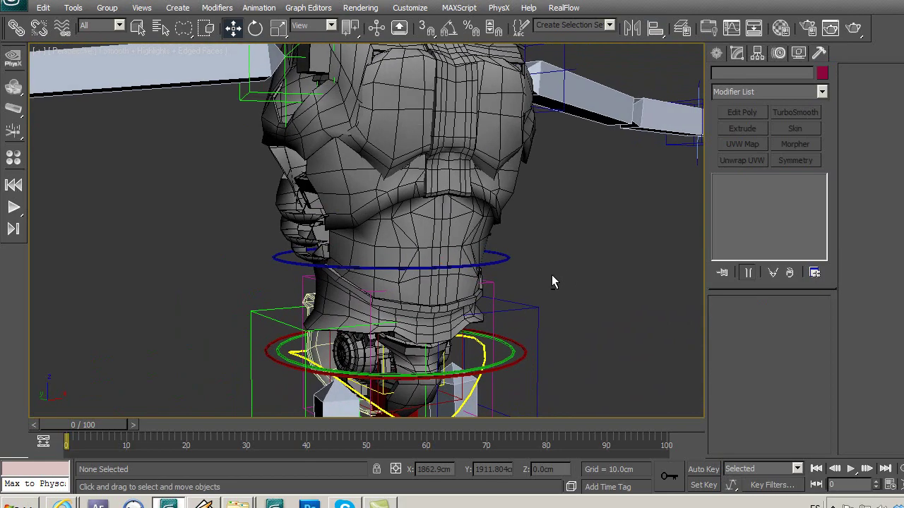
scroll(548, 271, down, 5)
scroll(515, 270, up, 1)
mouse_move(499, 267)
alt+middle_down()
mouse_move(513, 271)
mouse_move(509, 292)
mouse_move(469, 271)
mouse_move(522, 306)
mouse_move(561, 298)
alt+middle_up()
scroll(478, 274, up, 3)
click(474, 276)
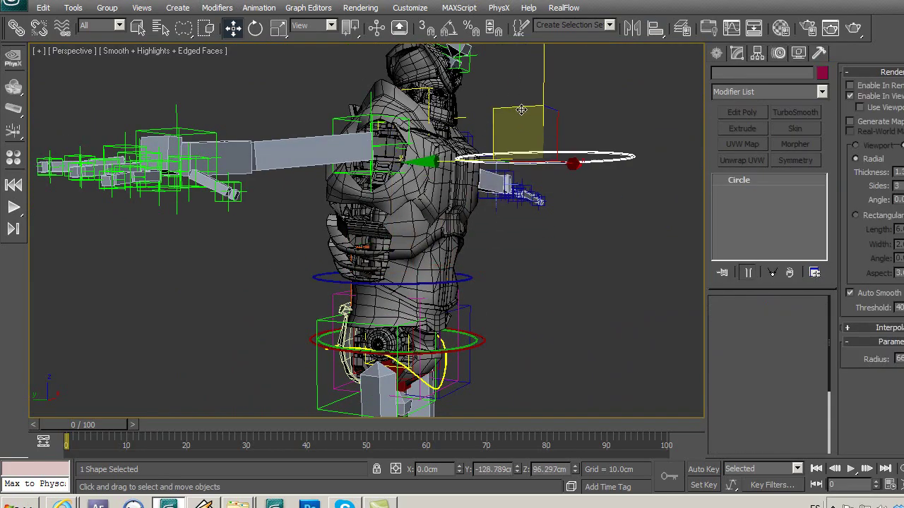
shift+drag(370, 230, 521, 98)
click(498, 307)
alt+middle_drag(602, 228, 575, 265)
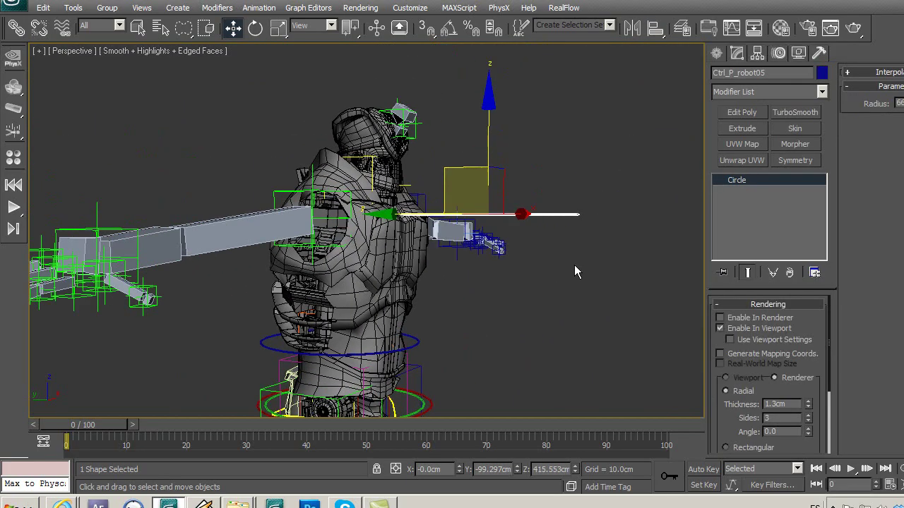
drag(728, 74, 796, 83)
key(BackSpace)
Align the copied circle's pivot to head point Point38 on X, Y and Z
alt+middle_drag(522, 168, 448, 190)
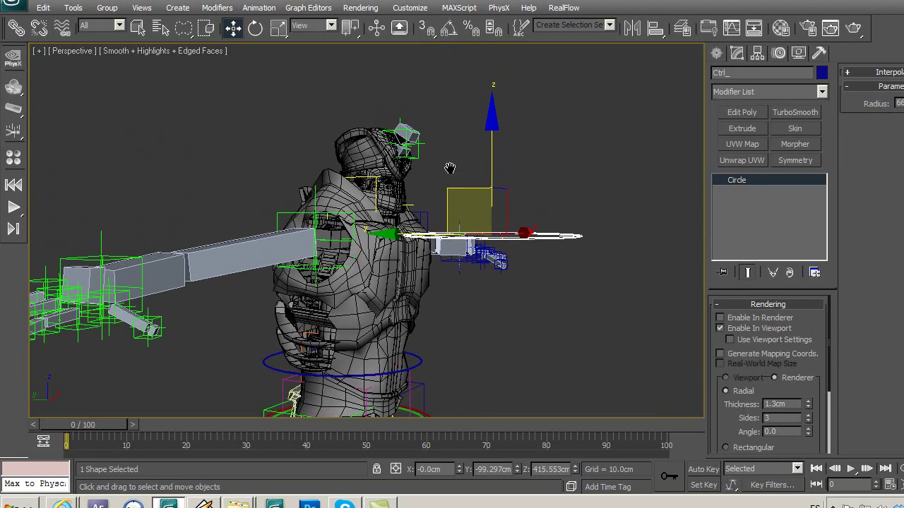
click(655, 28)
click(429, 151)
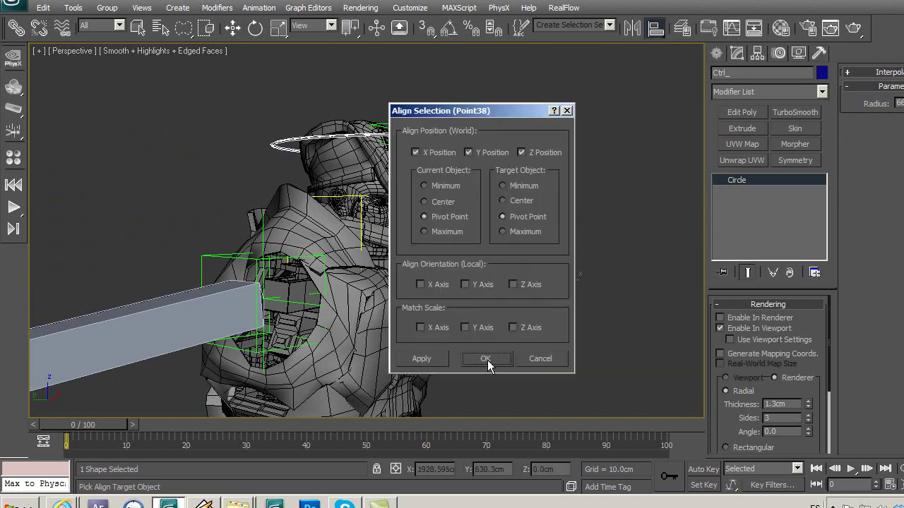
click(486, 359)
mouse_move(480, 348)
middle_down()
mouse_move(568, 137)
mouse_move(496, 224)
middle_up()
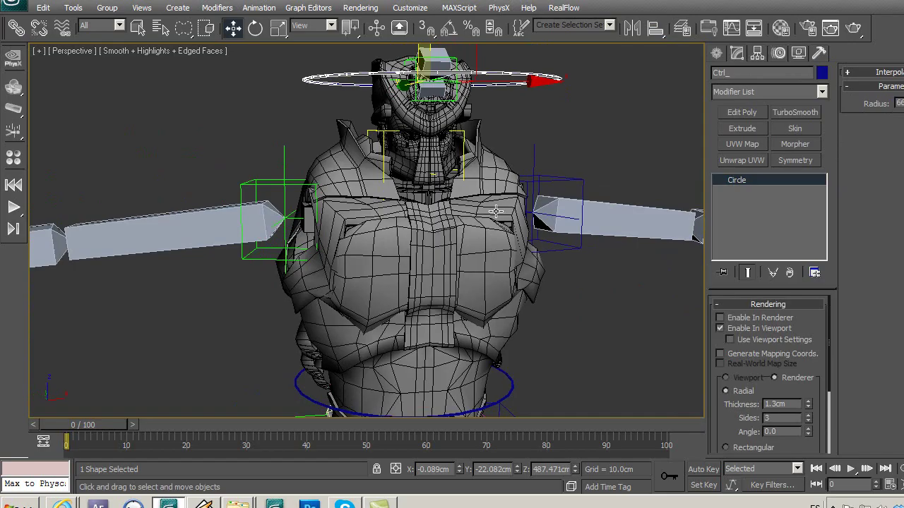
Collapse the Rendering rollout and start shrinking the head circle's Radius
mouse_move(517, 210)
middle_down()
mouse_move(498, 210)
mouse_move(480, 242)
mouse_move(458, 253)
mouse_move(443, 234)
mouse_move(452, 268)
mouse_move(431, 272)
middle_up()
scroll(455, 246, down, 3)
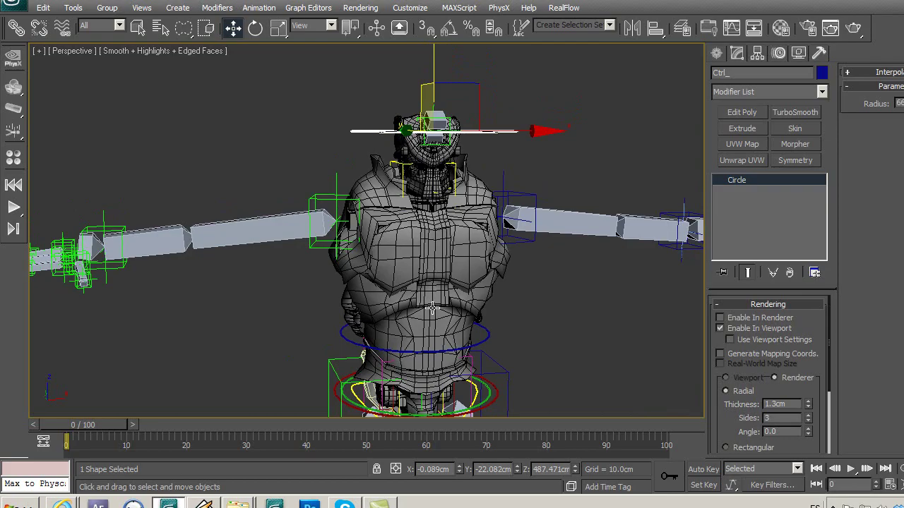
scroll(432, 308, down, 1)
scroll(438, 304, down, 1)
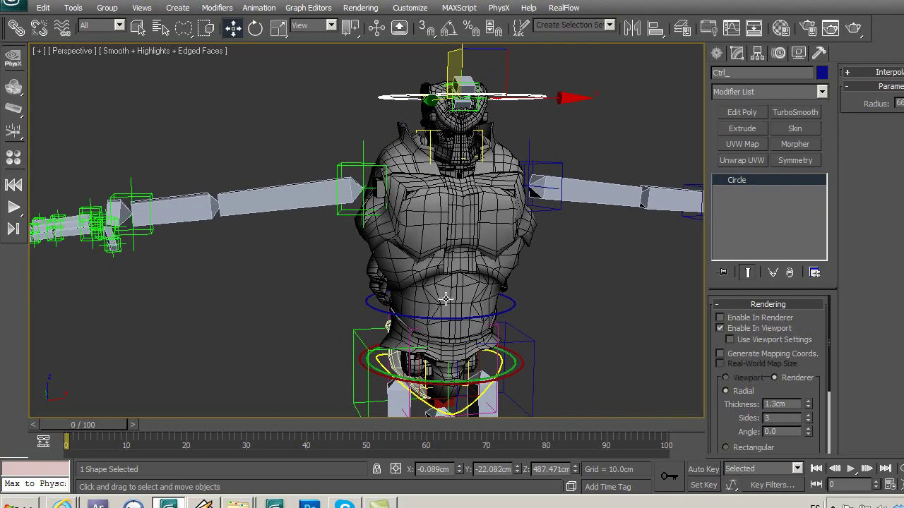
scroll(443, 298, down, 1)
middle_drag(443, 298, 430, 259)
middle_drag(361, 243, 362, 269)
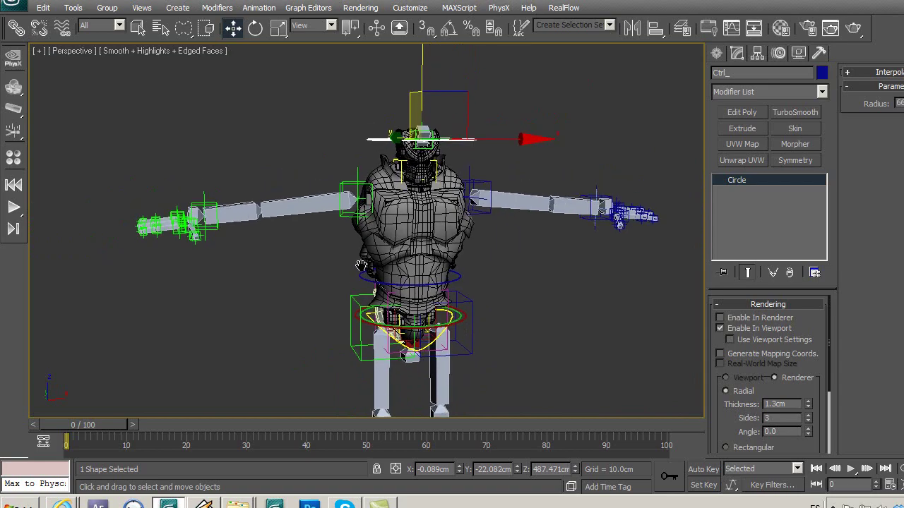
mouse_move(503, 304)
middle_down()
mouse_move(534, 296)
mouse_move(506, 280)
middle_up()
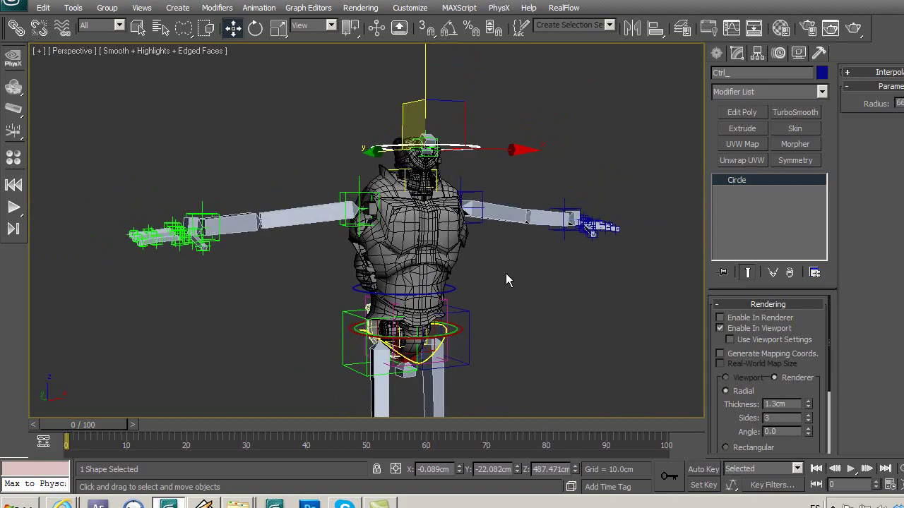
alt+middle_drag(451, 291, 476, 286)
scroll(433, 214, up, 2)
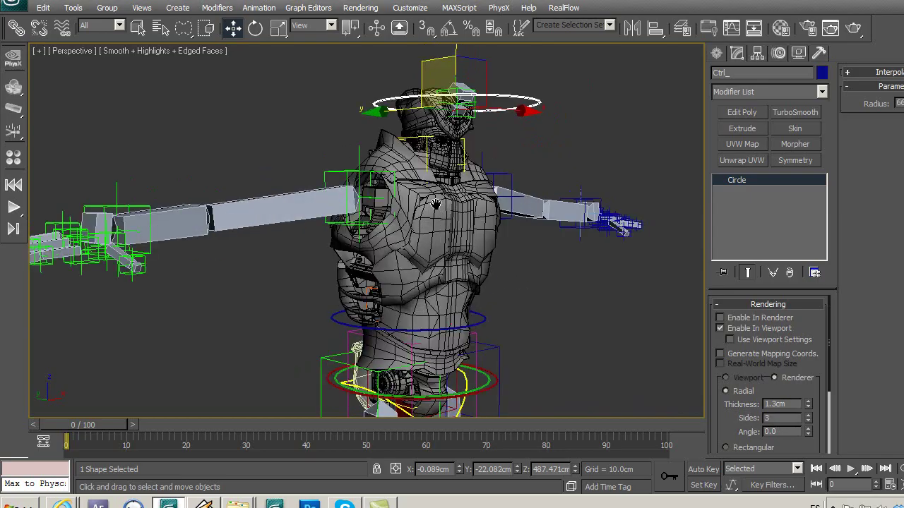
click(750, 305)
drag(809, 353, 824, 388)
Fine-tune the head circle's Radius down to 17.593cm
mouse_move(636, 346)
alt+middle_down()
mouse_move(515, 329)
mouse_move(605, 339)
mouse_move(548, 343)
mouse_move(547, 280)
mouse_move(504, 294)
mouse_move(530, 289)
mouse_move(531, 306)
mouse_move(523, 266)
mouse_move(536, 311)
alt+middle_up()
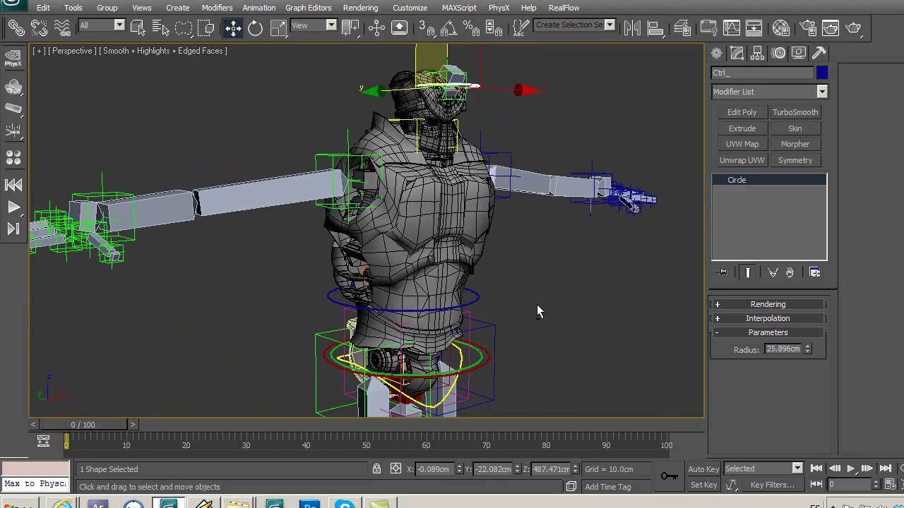
alt+middle_drag(518, 269, 635, 320)
drag(808, 349, 818, 364)
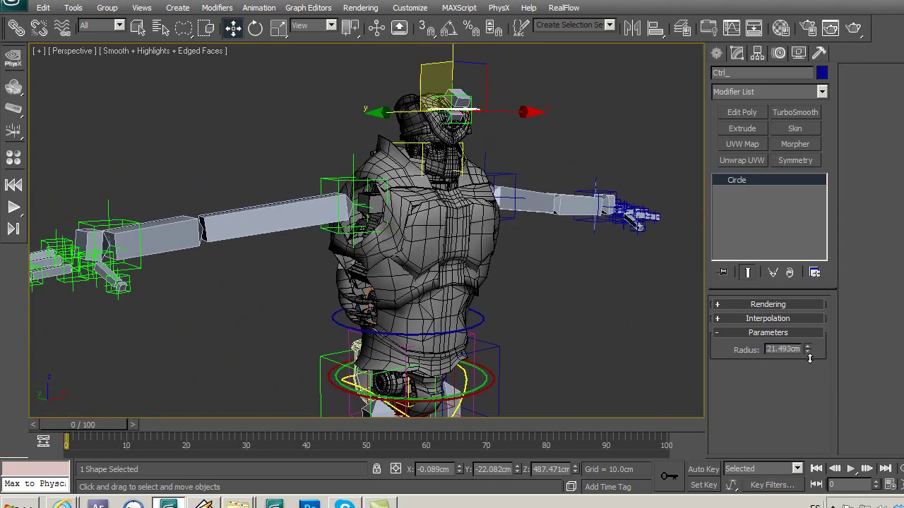
mouse_move(677, 325)
alt+middle_down()
mouse_move(635, 312)
mouse_move(658, 326)
alt+middle_up()
drag(807, 351, 808, 367)
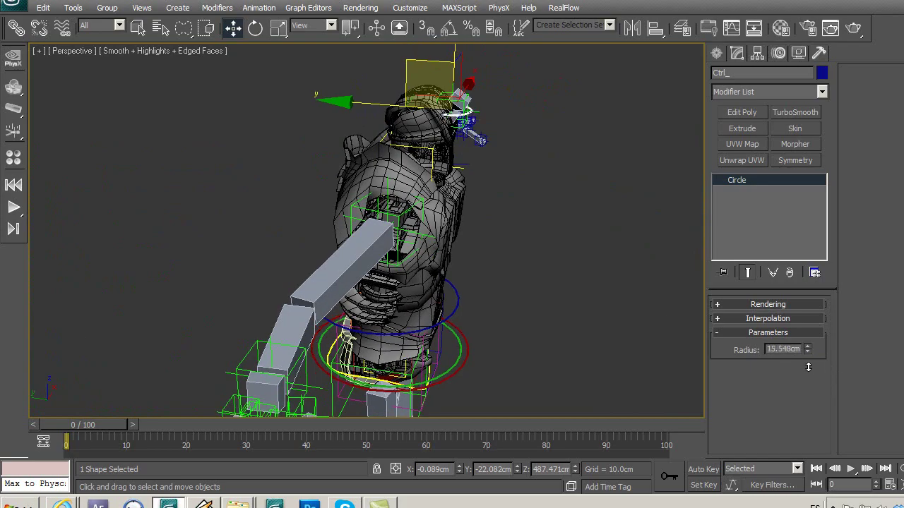
mouse_move(551, 275)
alt+middle_down()
mouse_move(516, 264)
mouse_move(490, 214)
alt+middle_up()
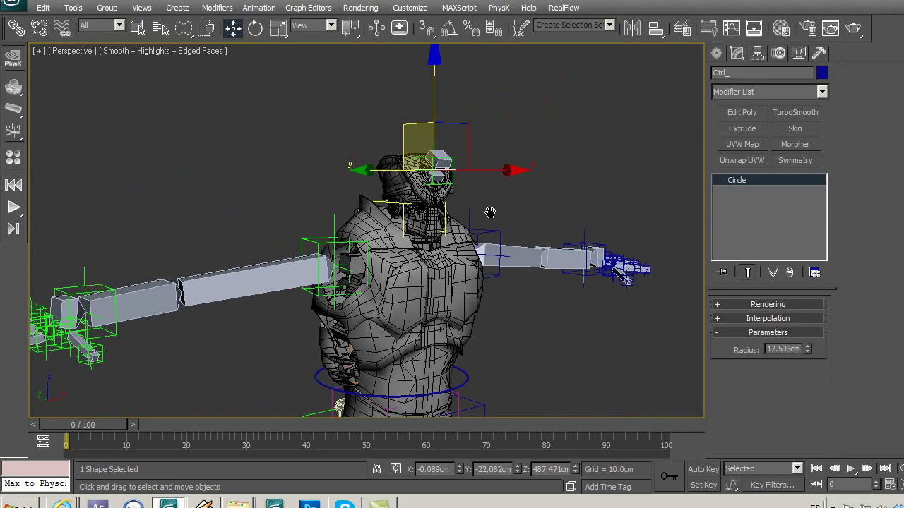
scroll(490, 214, up, 5)
middle_drag(372, 240, 353, 294)
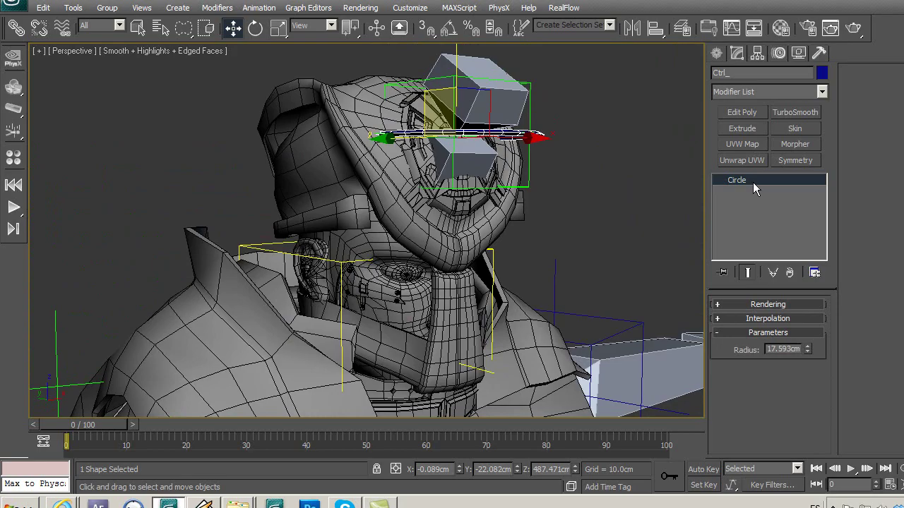
Convert the head circle to an Editable Spline and try a tilt, then cancel it
right_click(752, 182)
click(798, 255)
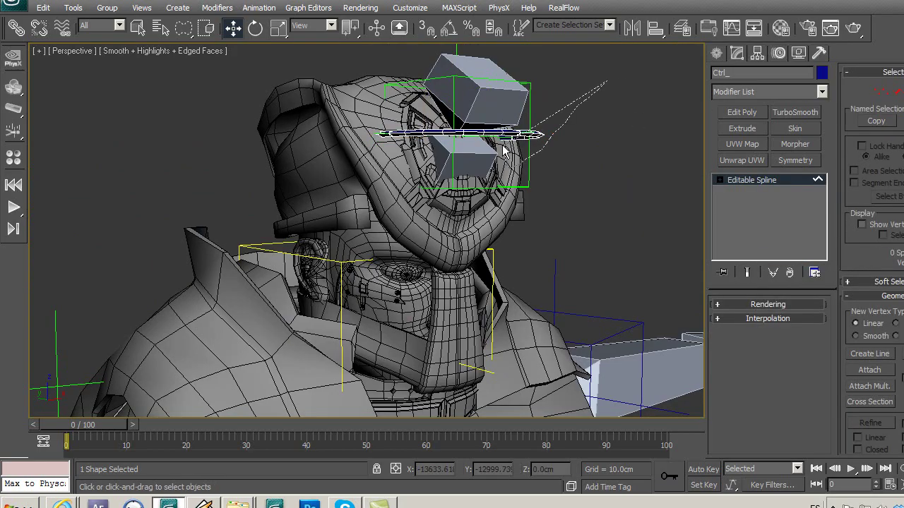
mouse_move(543, 183)
alt+middle_down()
mouse_move(563, 214)
mouse_move(548, 223)
alt+middle_up()
click(255, 27)
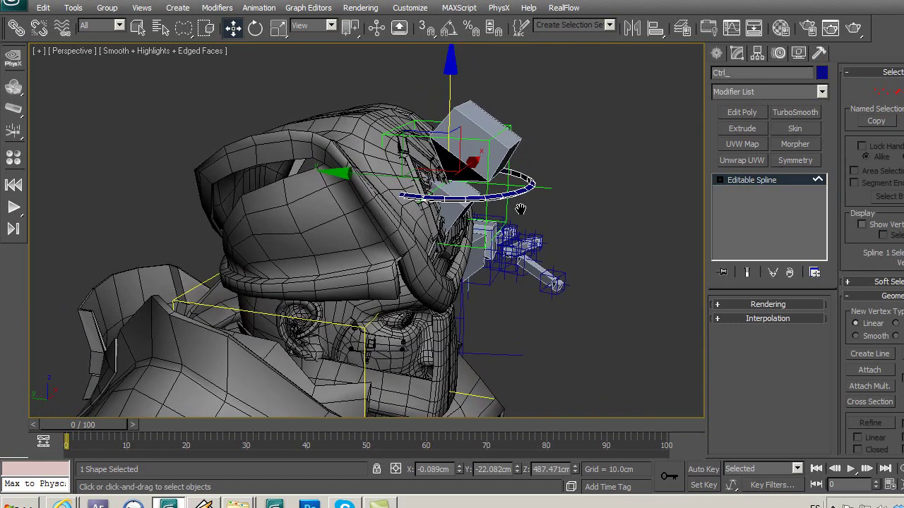
middle_drag(337, 103, 339, 119)
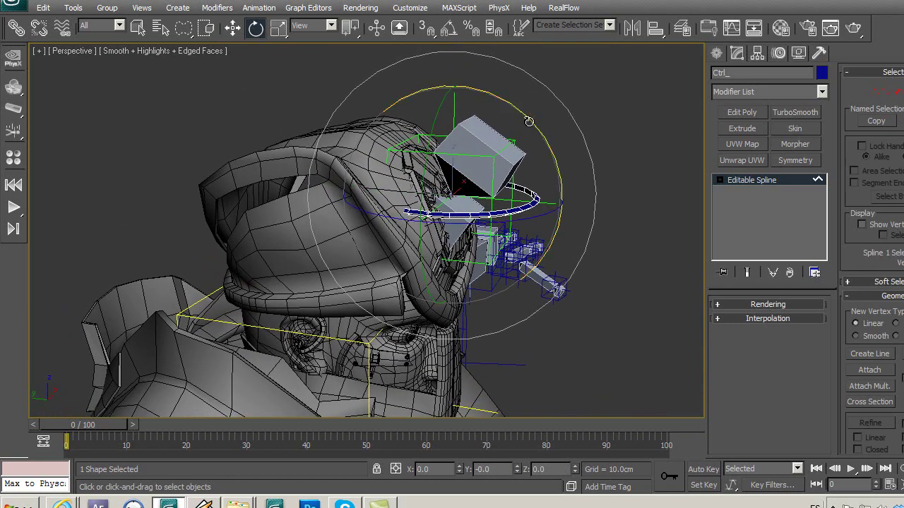
drag(529, 121, 579, 188)
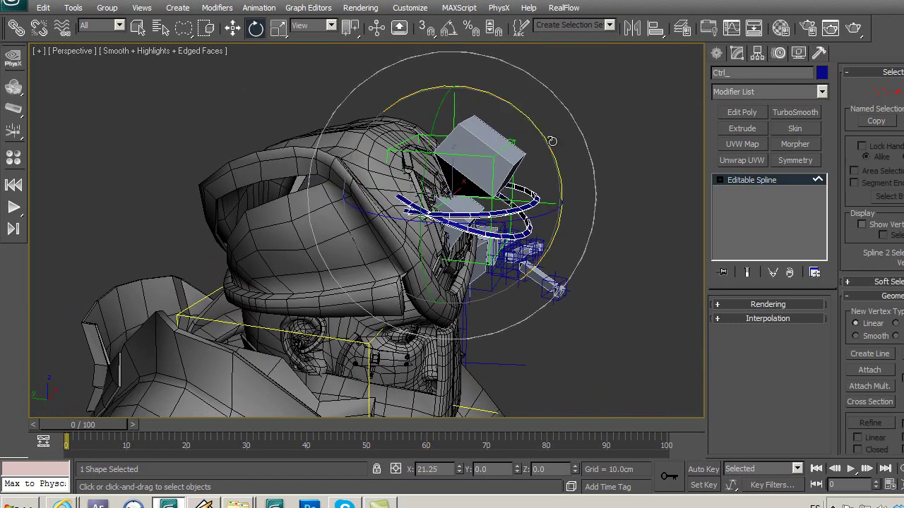
right_click(580, 188)
With Angle Snap on, shift-rotate two ring copies 90° into crossed vertical loops
click(449, 27)
shift+drag(524, 121, 562, 176)
alt+middle_drag(621, 264, 532, 236)
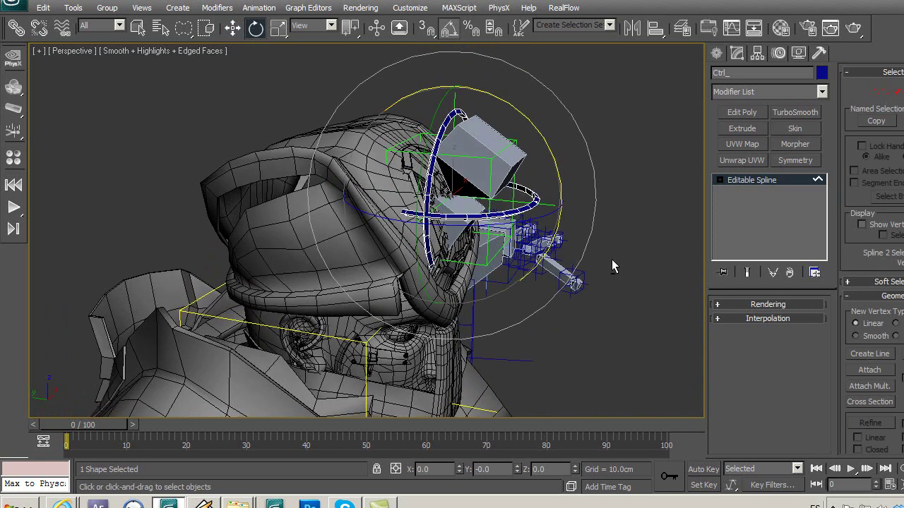
shift+drag(532, 236, 471, 250)
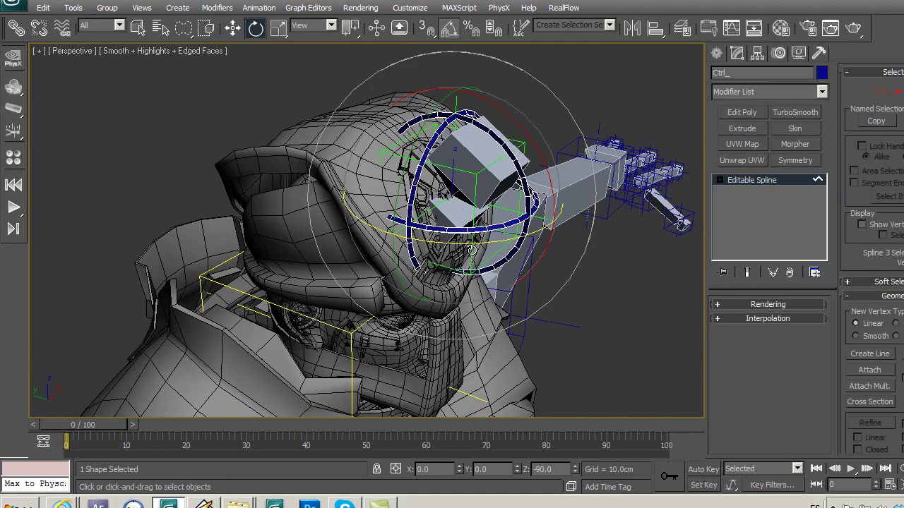
alt+middle_drag(564, 318, 609, 141)
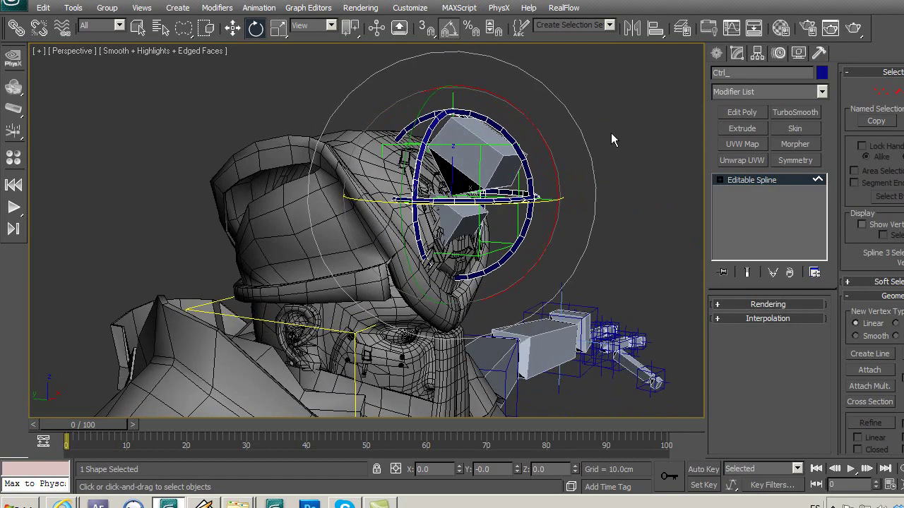
Scale the crossed head rings down to about 62% so they fit around the head
click(278, 27)
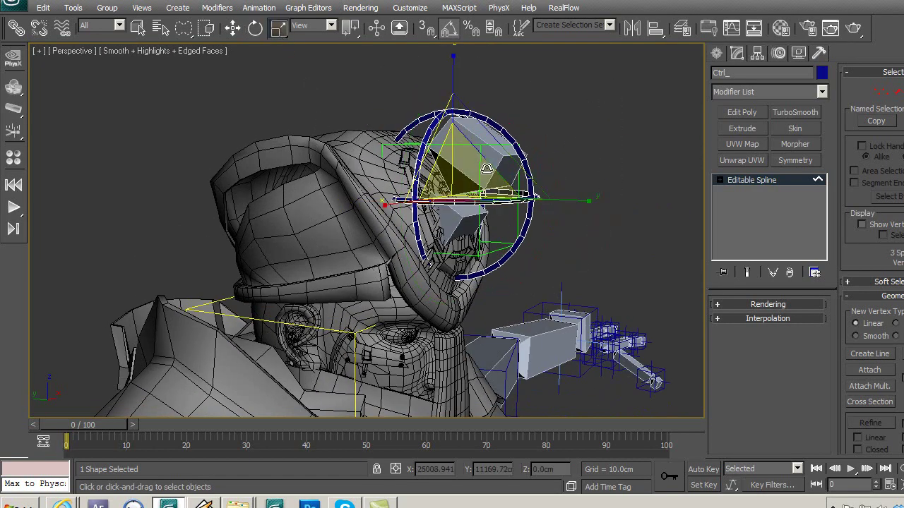
drag(464, 182, 486, 247)
mouse_move(491, 248)
alt+middle_down()
mouse_move(570, 266)
mouse_move(596, 262)
mouse_move(724, 185)
alt+middle_up()
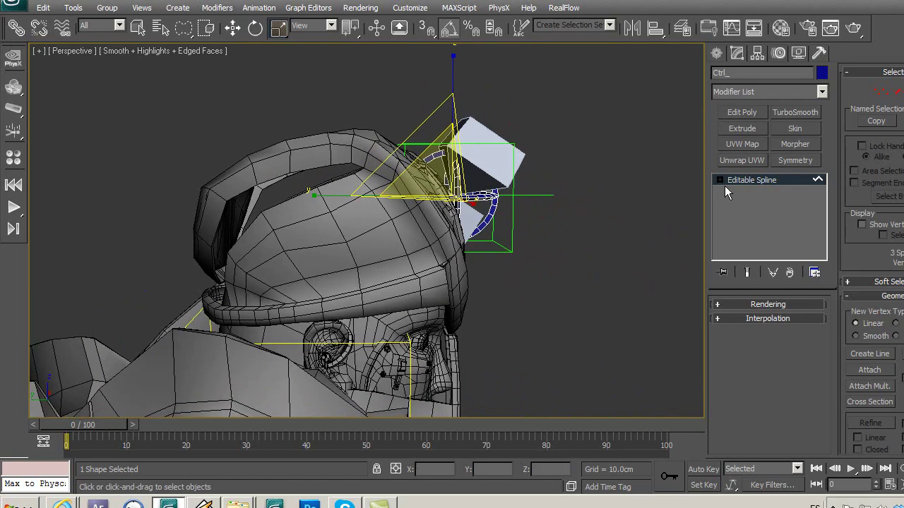
click(233, 28)
click(317, 103)
mouse_move(317, 103)
alt+middle_down()
mouse_move(487, 227)
mouse_move(512, 266)
mouse_move(487, 275)
mouse_move(515, 224)
mouse_move(476, 246)
mouse_move(436, 223)
alt+middle_up()
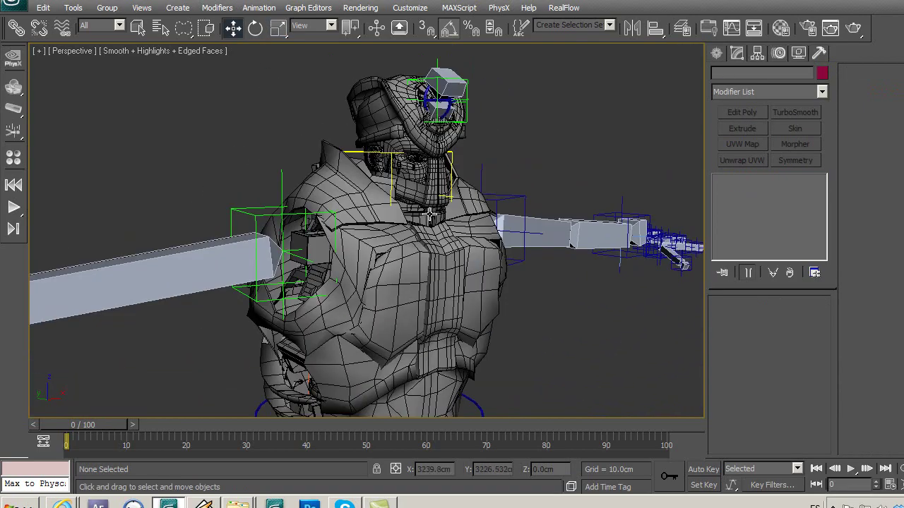
scroll(434, 212, up, 3)
alt+middle_drag(446, 180, 426, 262)
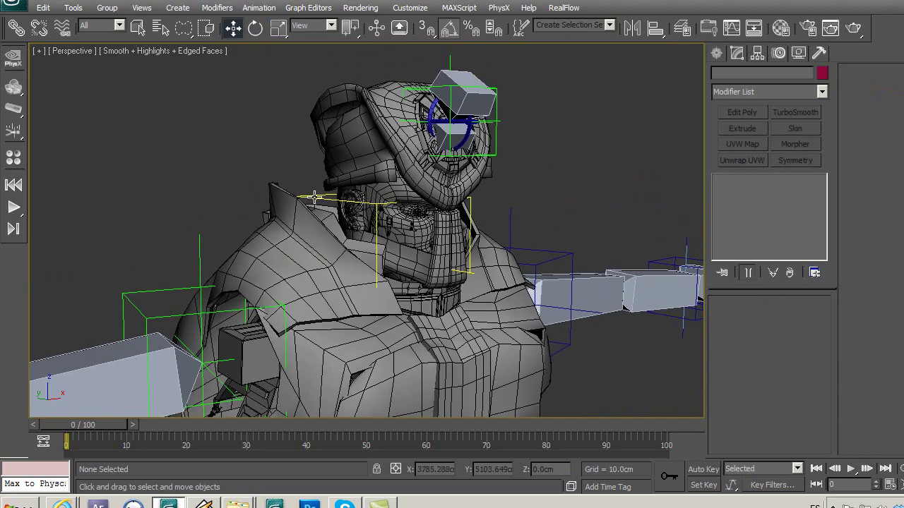
click(452, 141)
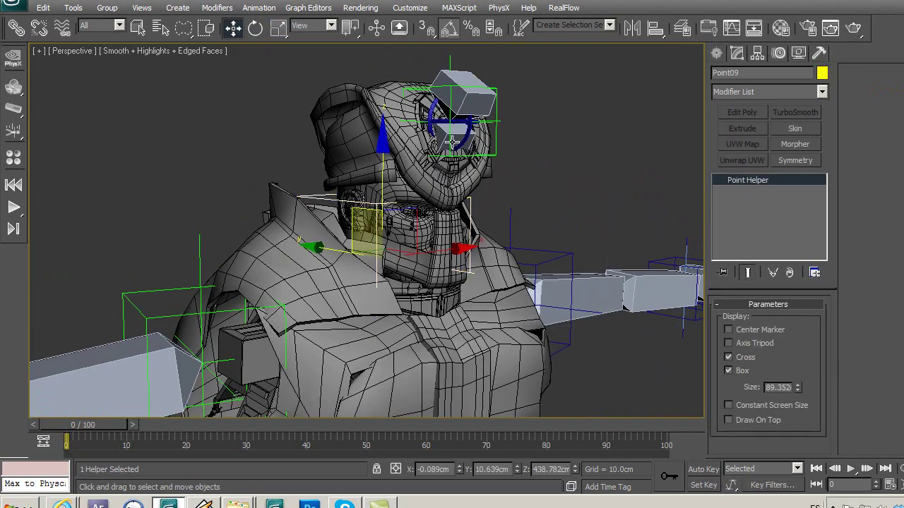
Freeze Transforms on Point09 and the head rings, confirming with Sí
ctrl+click(430, 111)
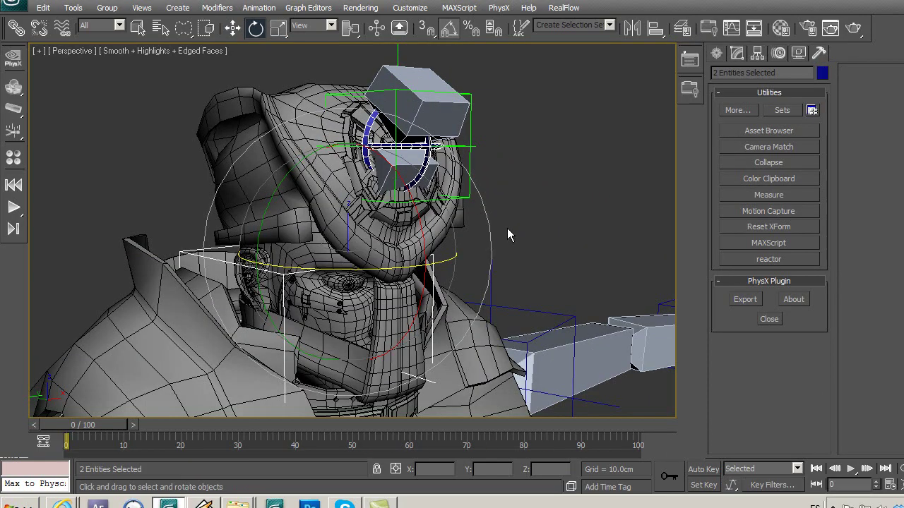
middle_drag(505, 233, 520, 228)
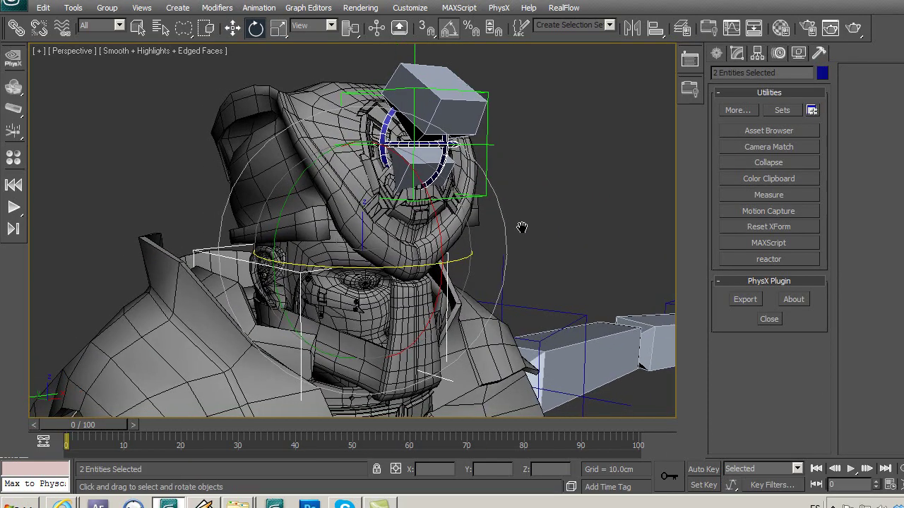
middle_drag(575, 192, 591, 186)
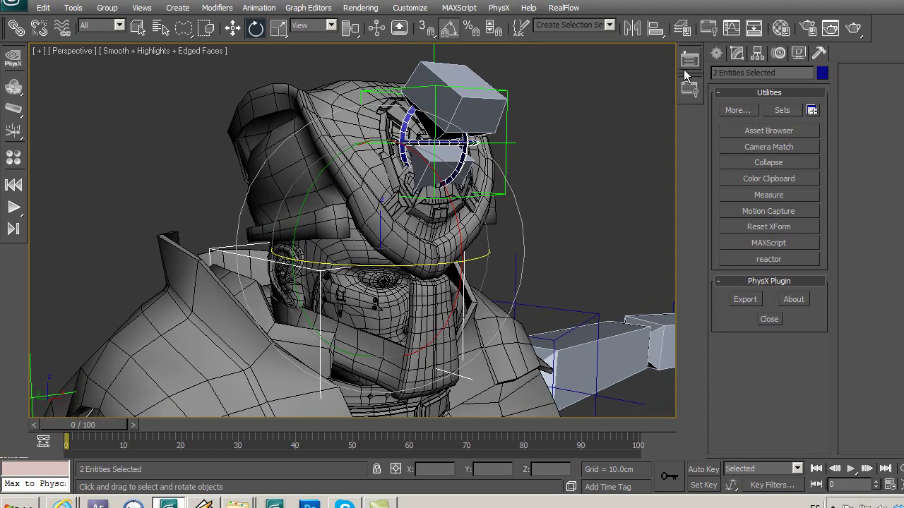
click(684, 71)
click(538, 325)
Check Point09's zeroed rotation in Isolate Selection (Alt+Q), then exit isolation
middle_drag(574, 225, 578, 212)
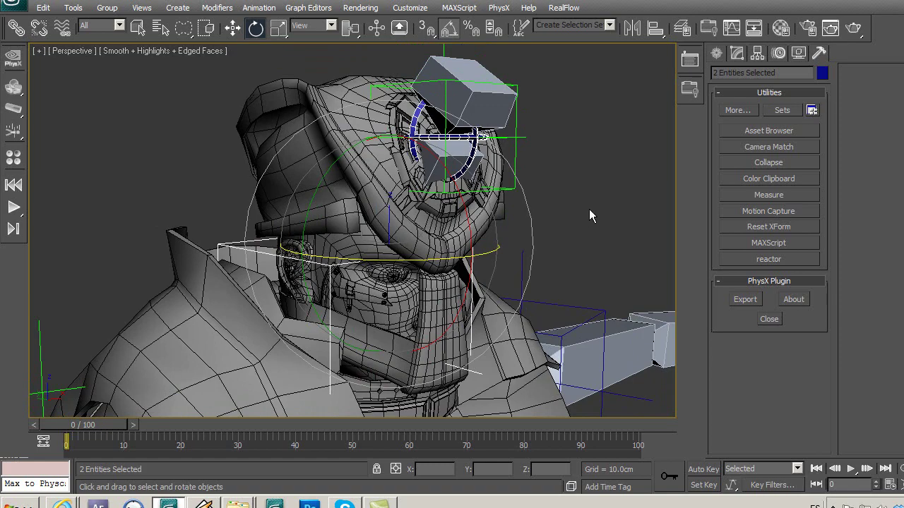
middle_drag(595, 217, 549, 217)
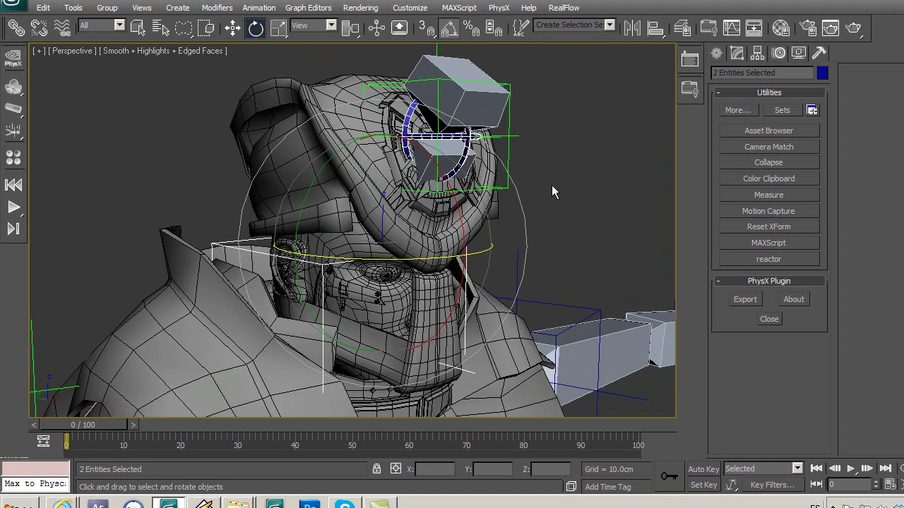
middle_drag(552, 185, 550, 175)
click(190, 199)
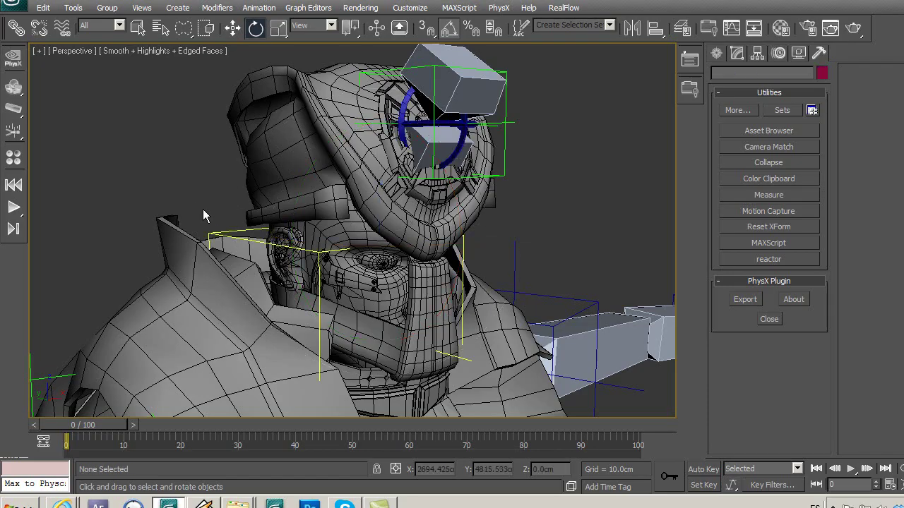
mouse_move(488, 210)
middle_down()
mouse_move(489, 240)
mouse_move(483, 233)
middle_up()
middle_drag(509, 267, 509, 259)
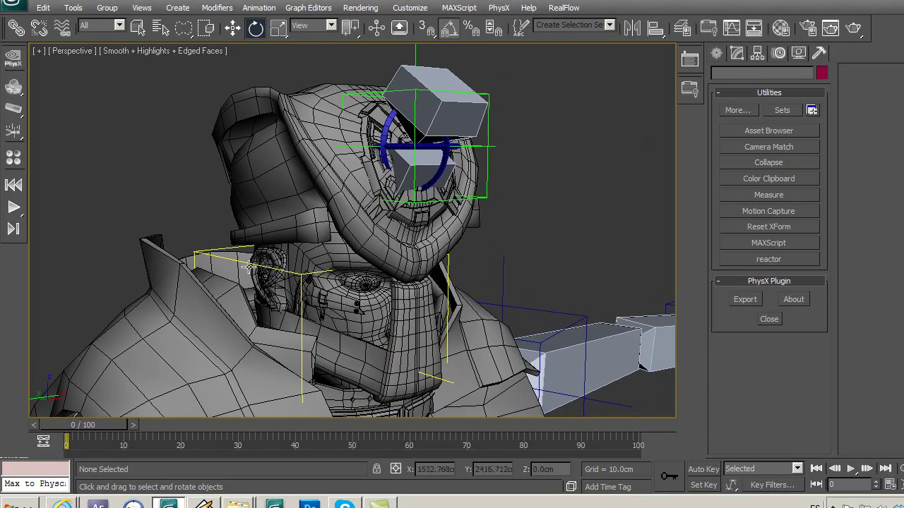
click(208, 253)
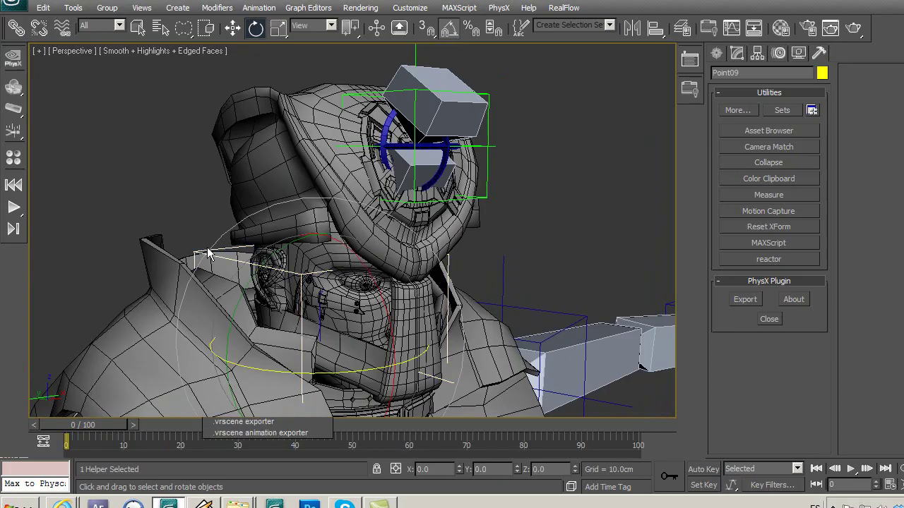
key(alt+q)
click(156, 201)
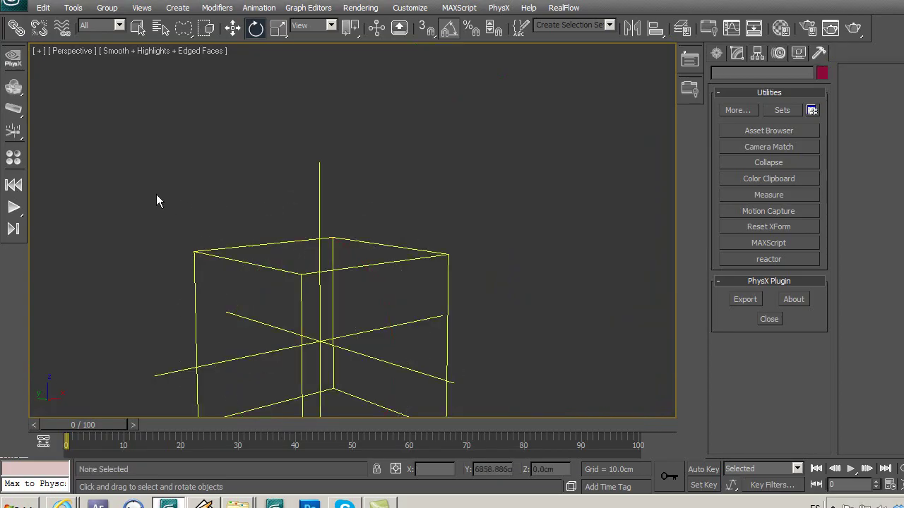
scroll(500, 245, down, 5)
scroll(492, 272, down, 1)
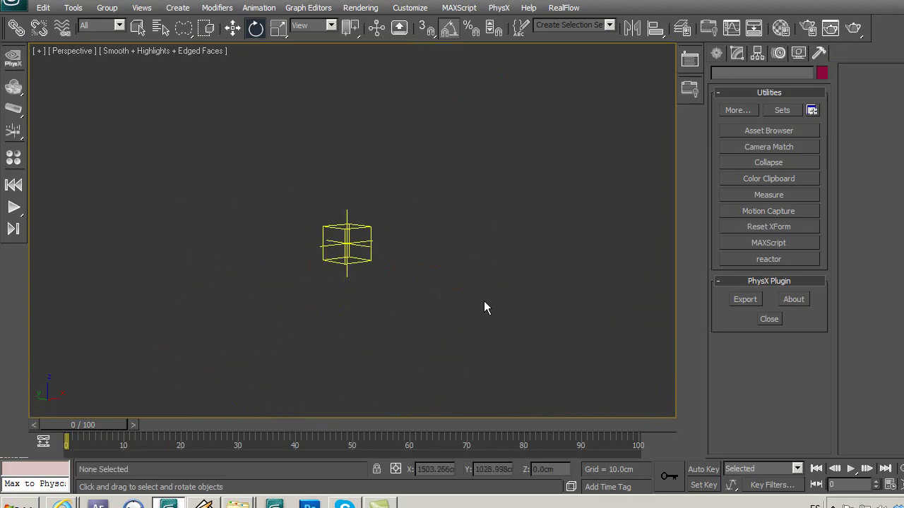
key(ctrl+a)
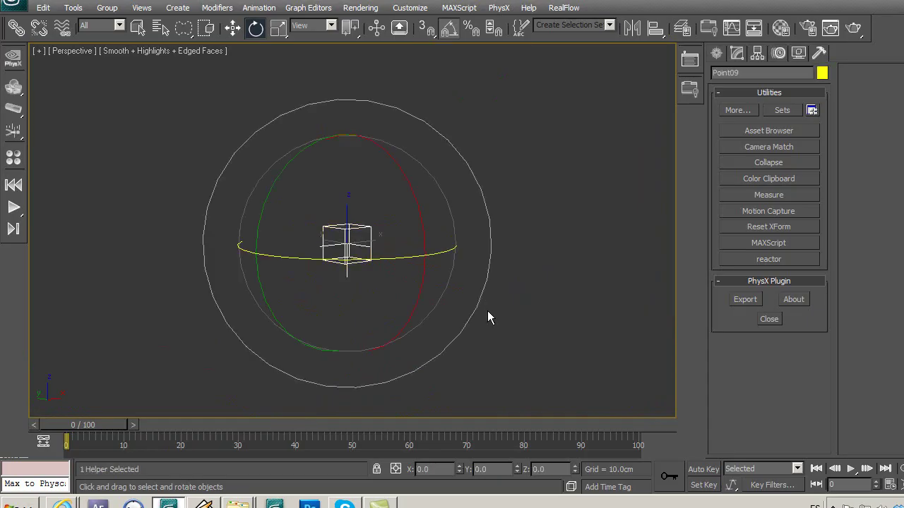
key(alt+q)
click(496, 318)
scroll(496, 319, up, 5)
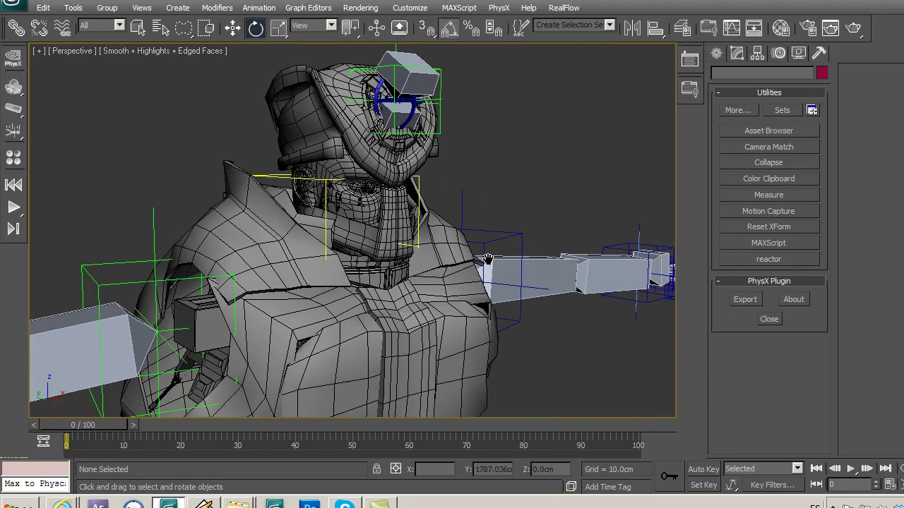